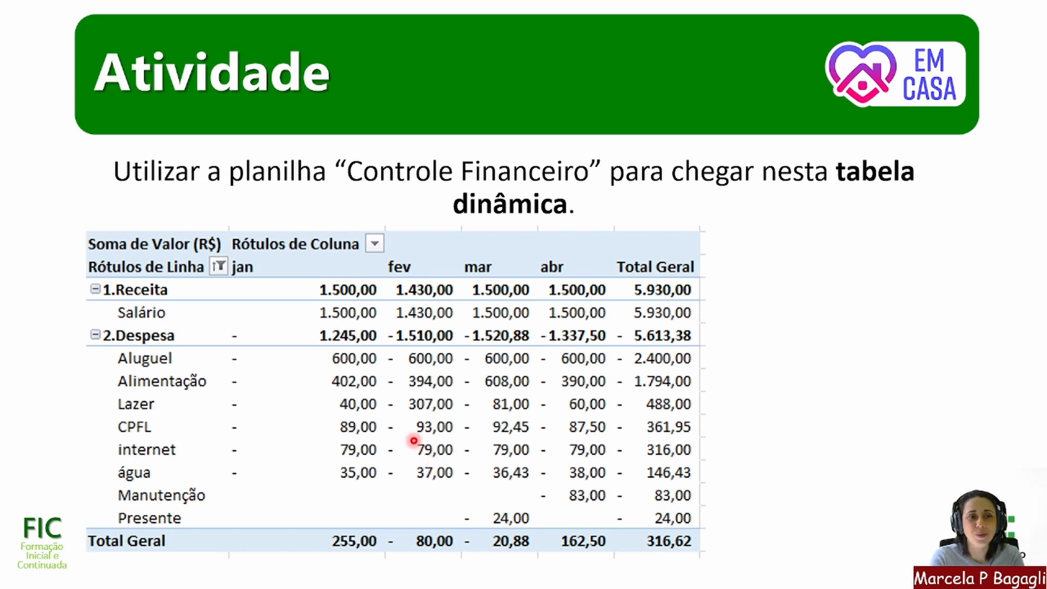
pyautogui.press('Right')
pyautogui.press('Left')
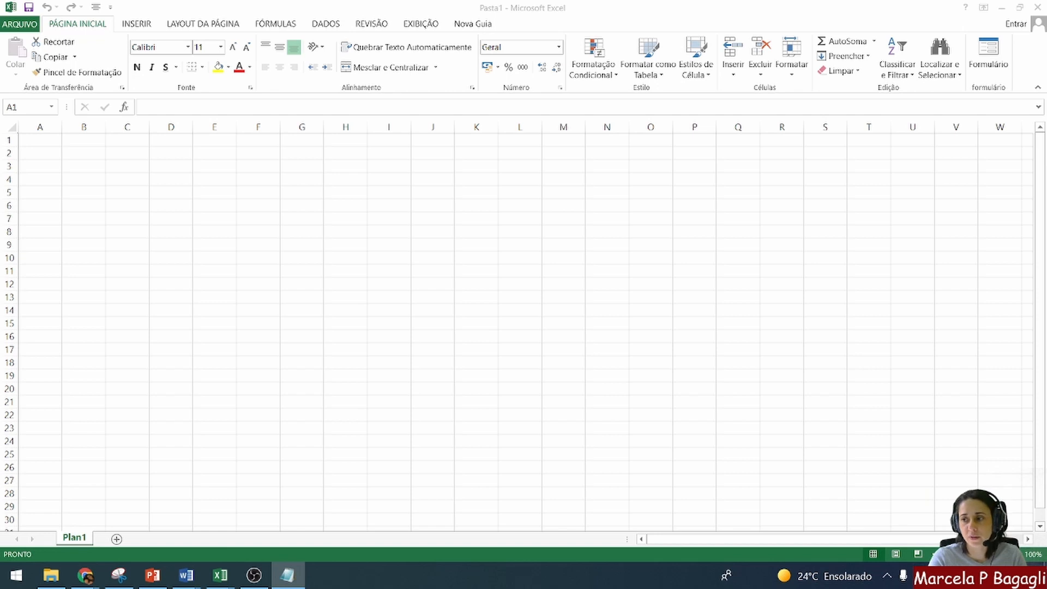
# Paste the copied comma-separated data at A1 and split it into columns as delimited text, with comma as the only delimiter.
pyautogui.click(46, 140)
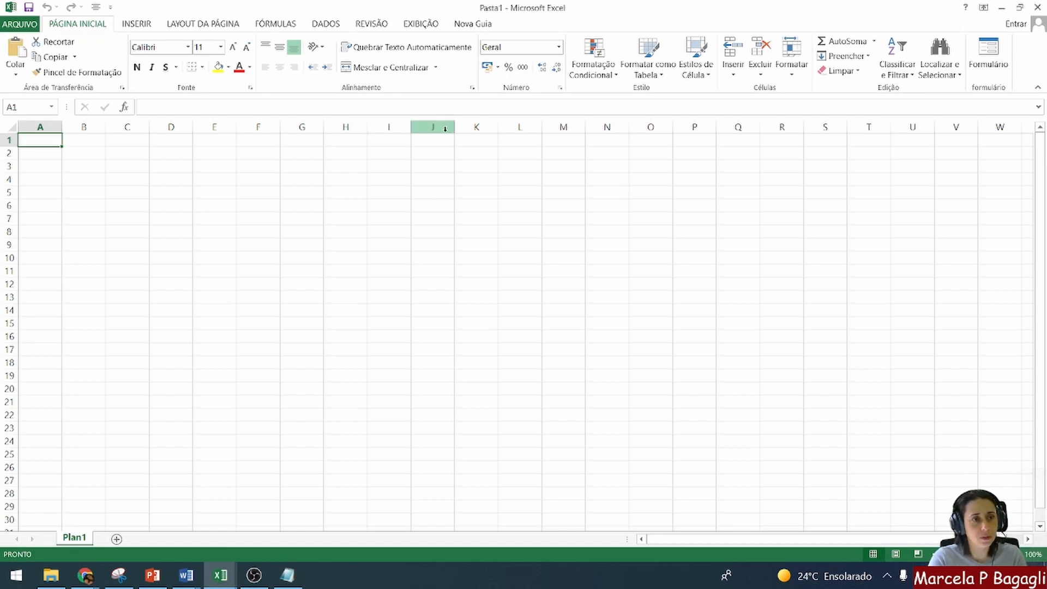
pyautogui.hotkey('ctrl', 'v')
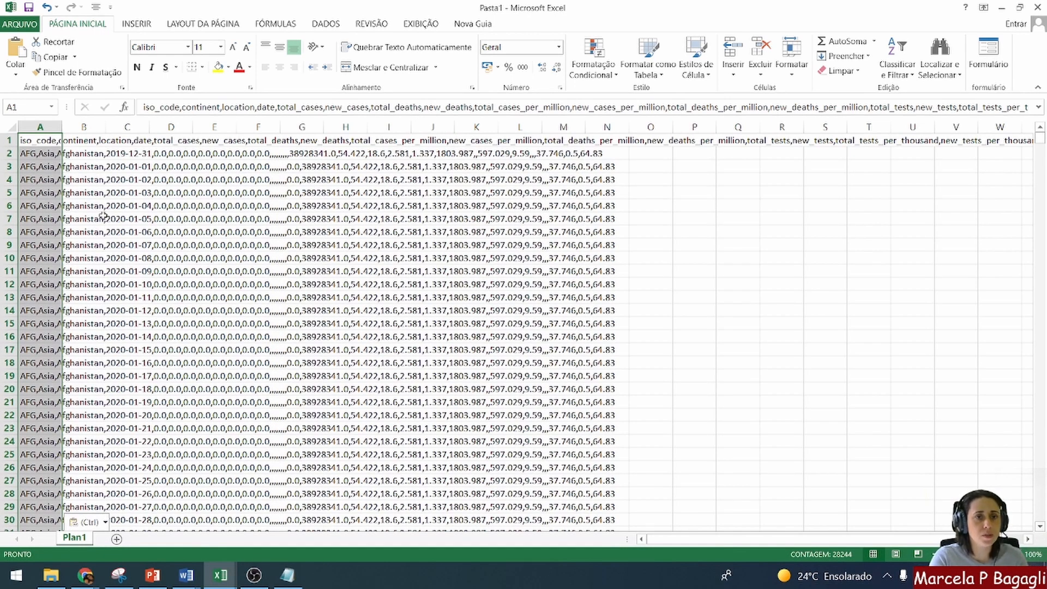
pyautogui.click(327, 24)
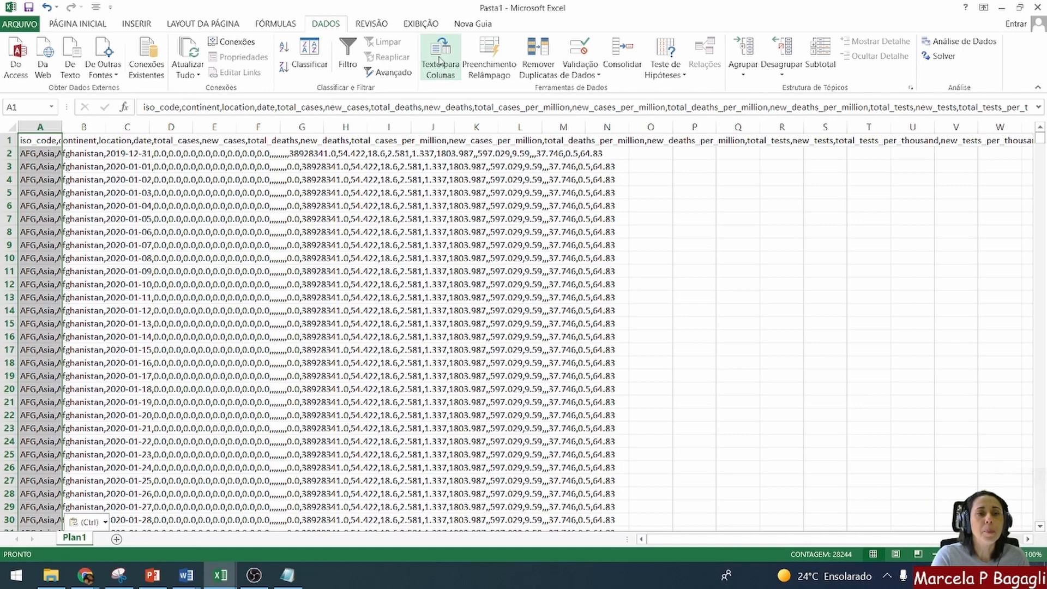
pyautogui.click(440, 60)
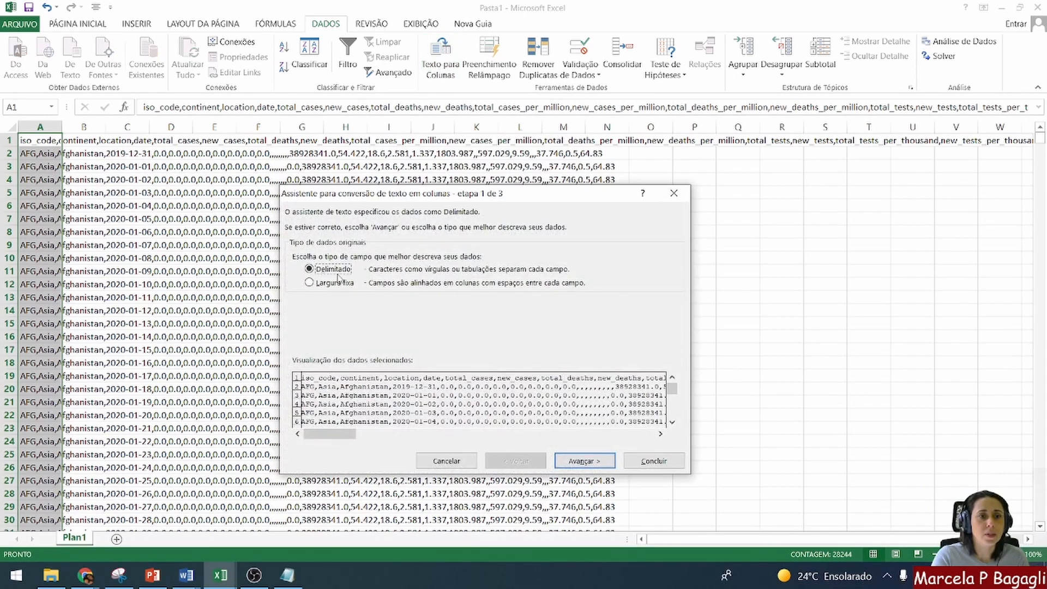
pyautogui.click(584, 461)
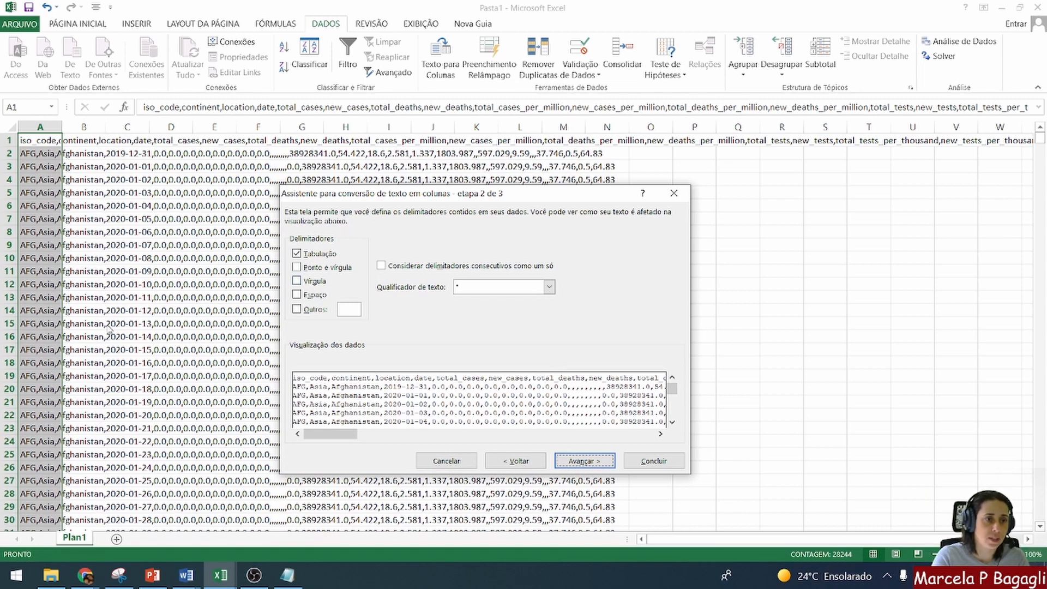
pyautogui.click(295, 282)
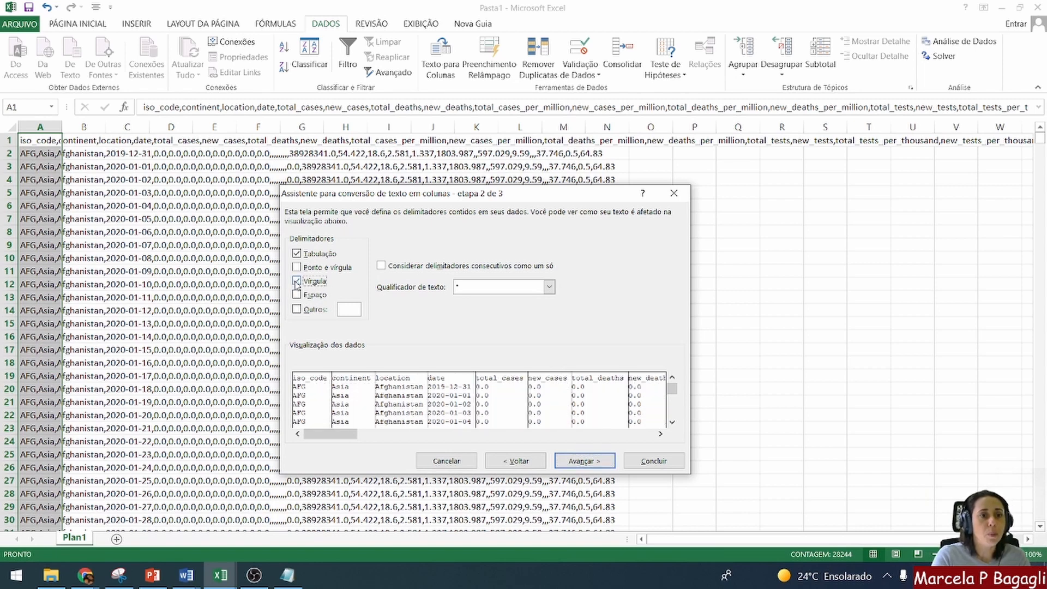
pyautogui.click(296, 254)
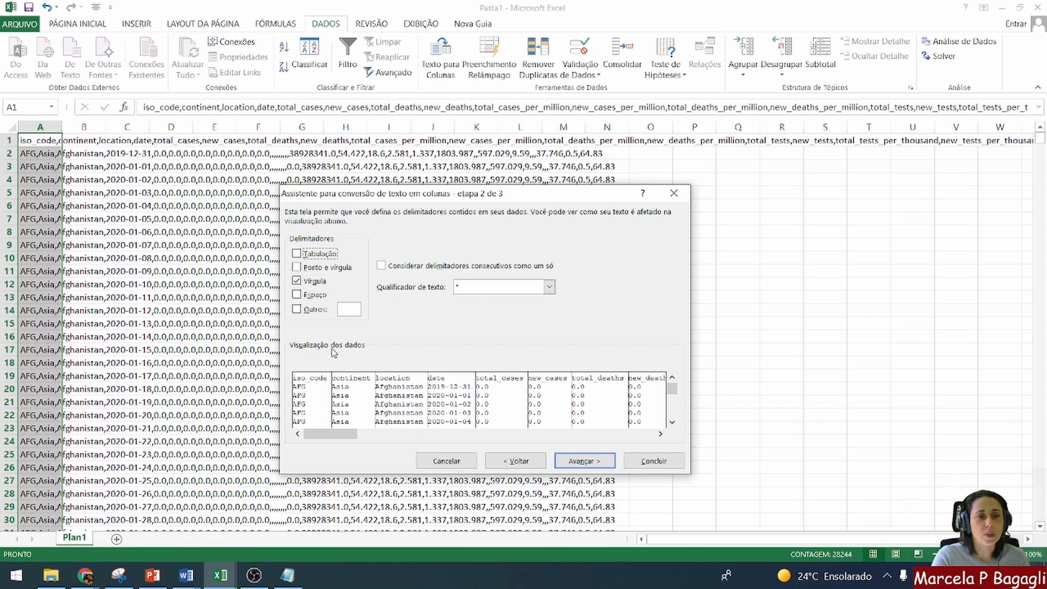
pyautogui.click(580, 462)
pyautogui.click(659, 461)
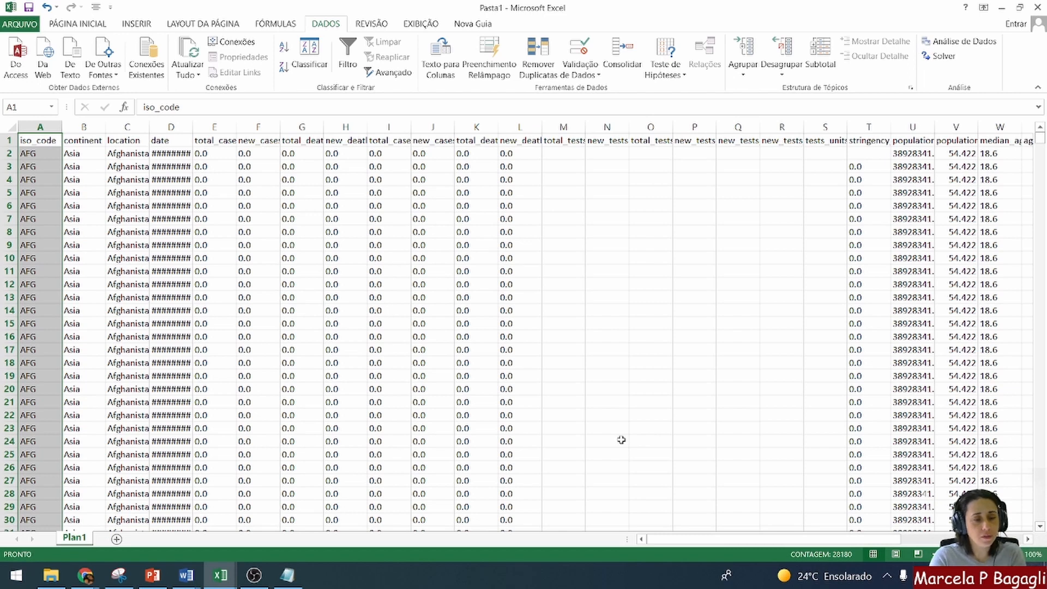
# Select the whole data set and replace every period with a comma.
pyautogui.hotkey('ctrl', 'u')
pyautogui.click(634, 409)
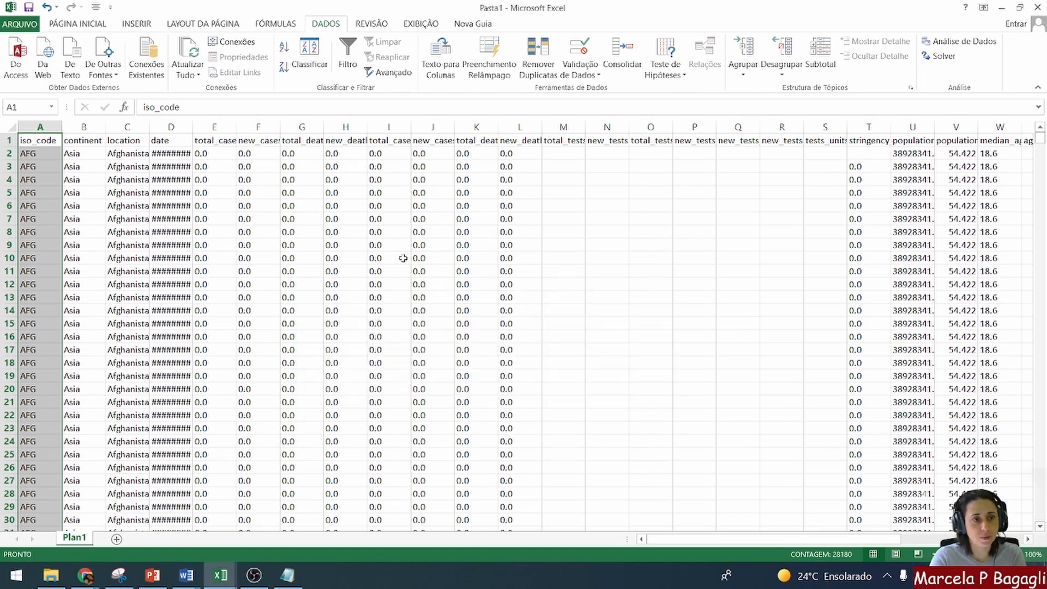
pyautogui.click(389, 218)
pyautogui.hotkey('ctrl', 'a')
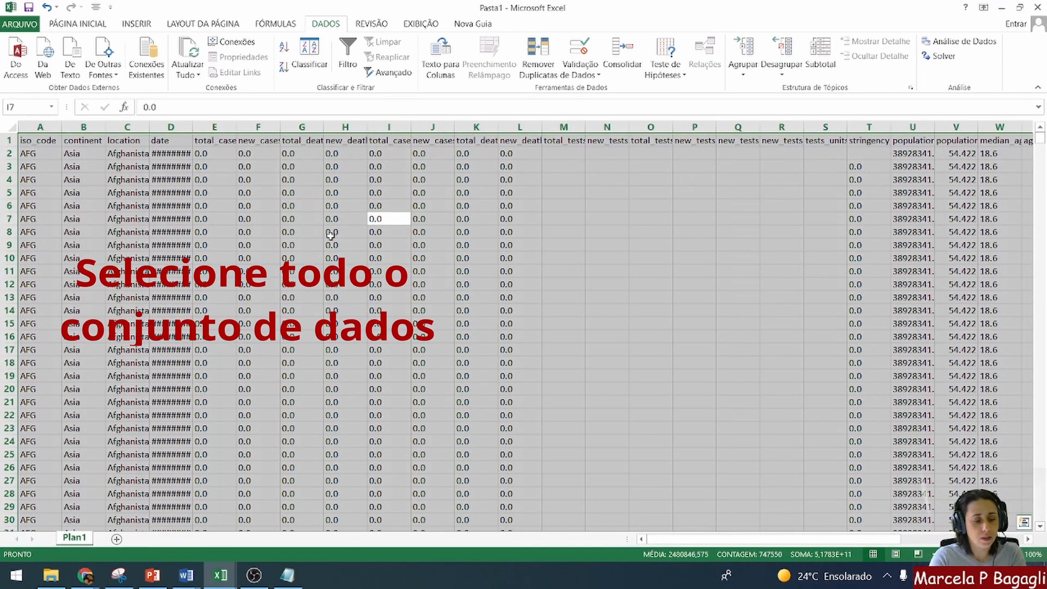
pyautogui.hotkey('ctrl', 'u')
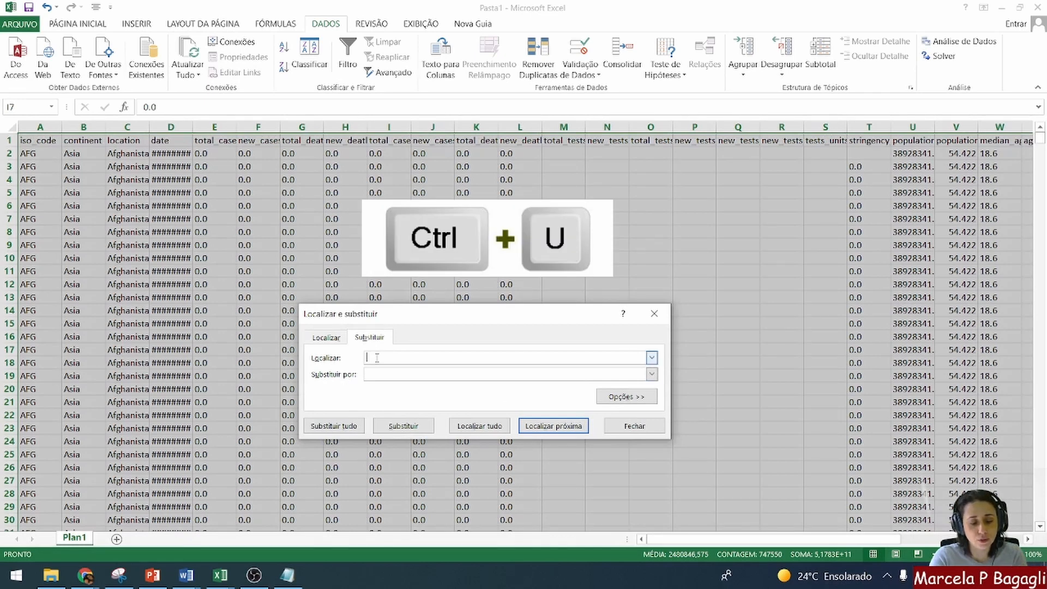
pyautogui.write('.')
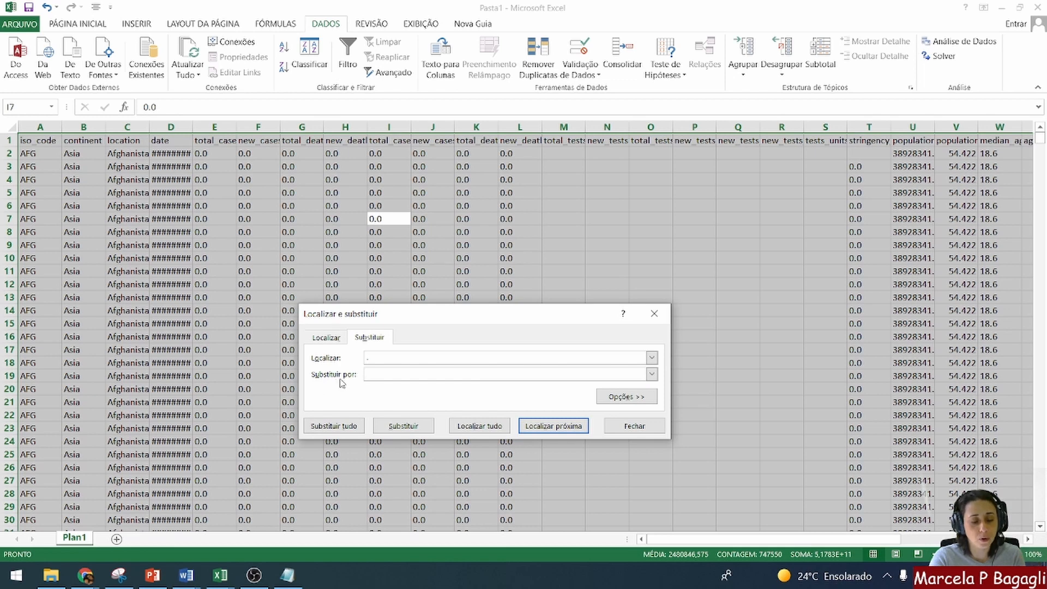
pyautogui.click(332, 426)
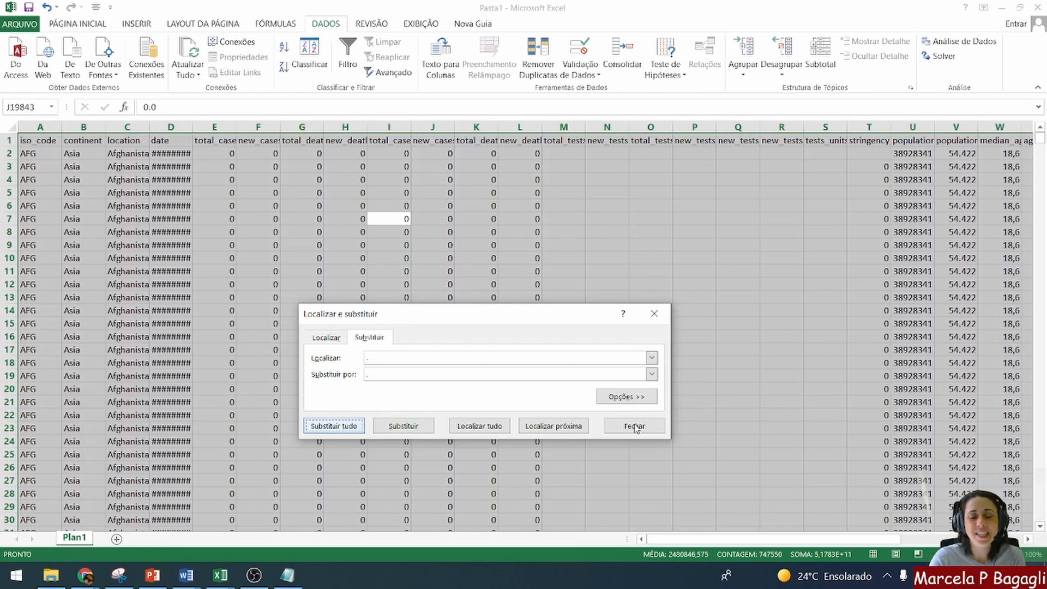
pyautogui.click(636, 426)
pyautogui.click(224, 272)
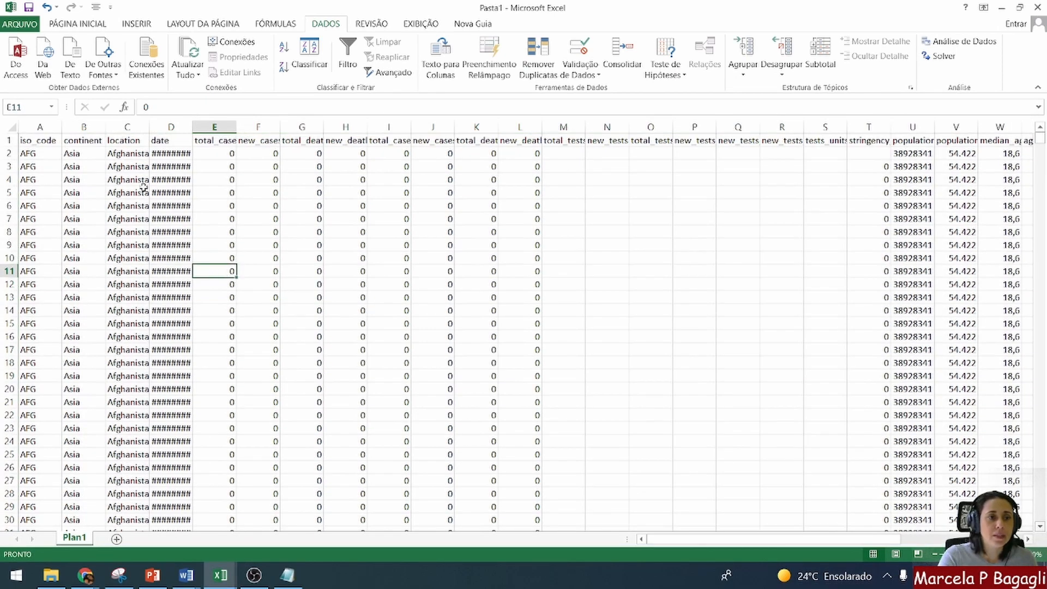
# Go through the headers from iso_code to date and auto-fit the date column's width to its contents.
pyautogui.click(127, 140)
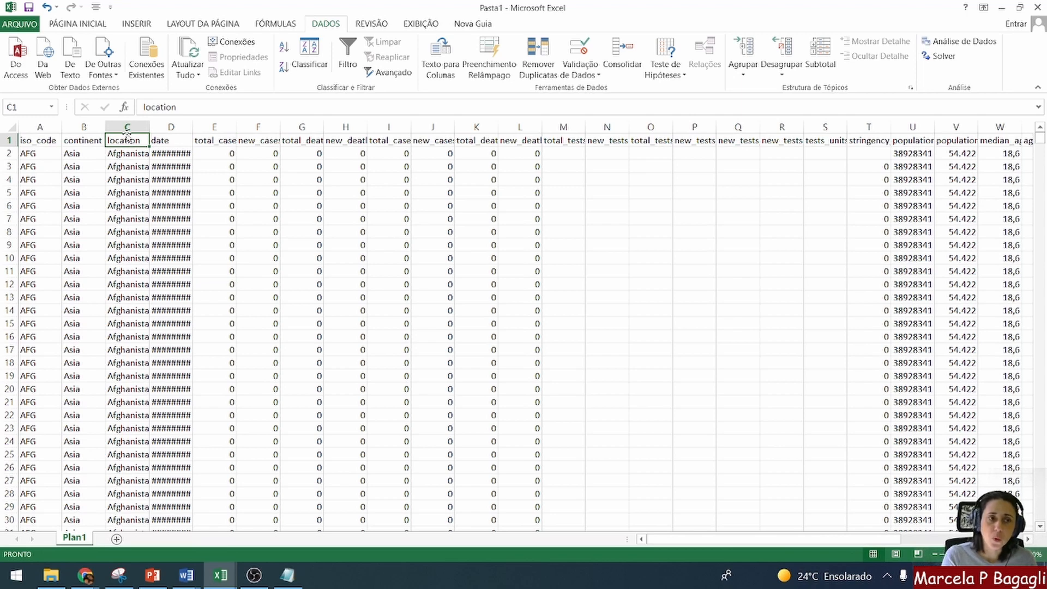
pyautogui.press('Left')
pyautogui.press('Left')
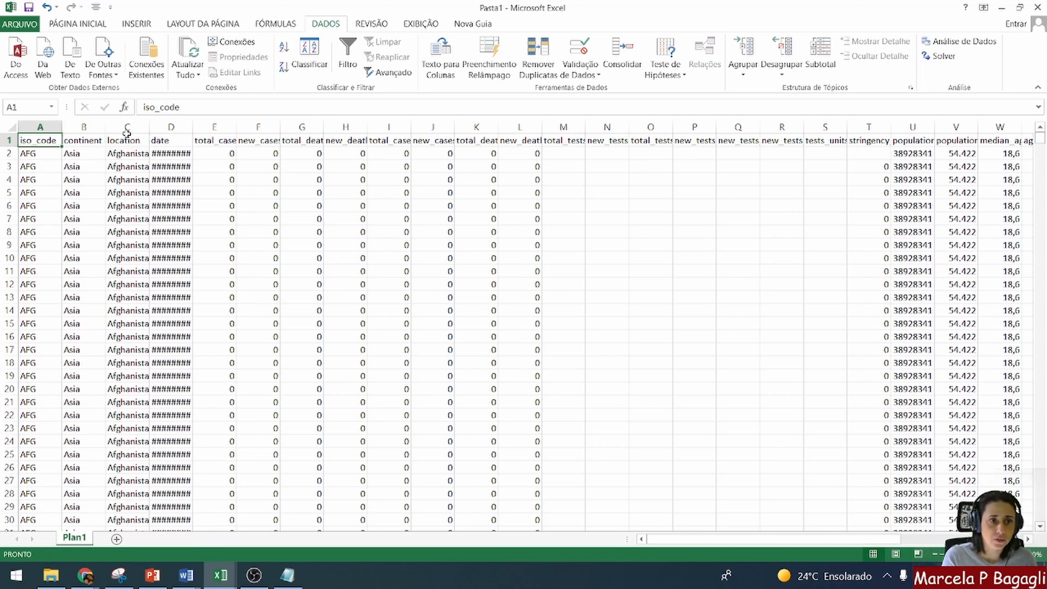
pyautogui.press('Right')
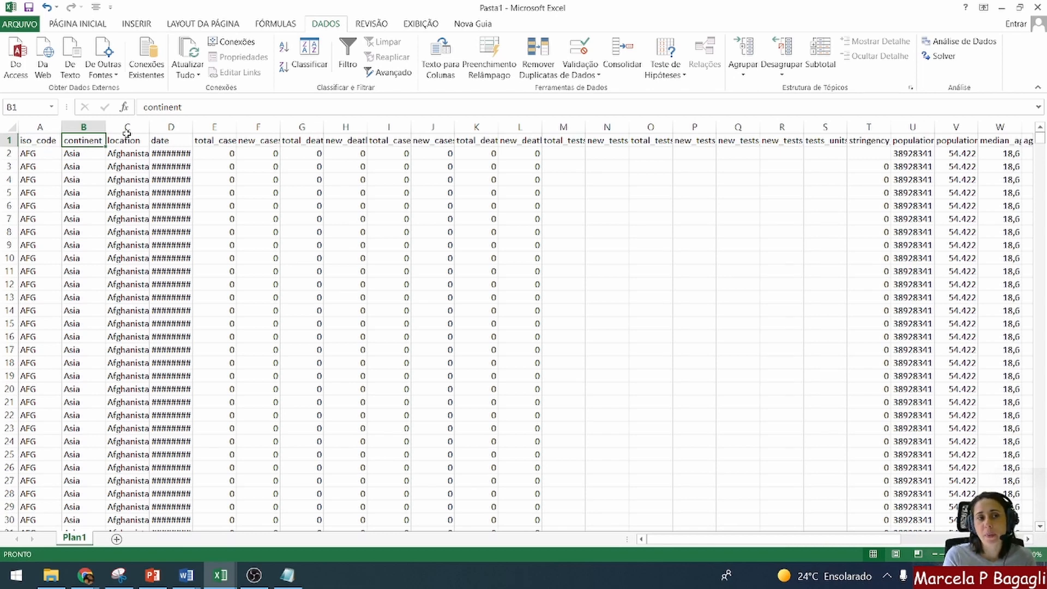
pyautogui.press('Right')
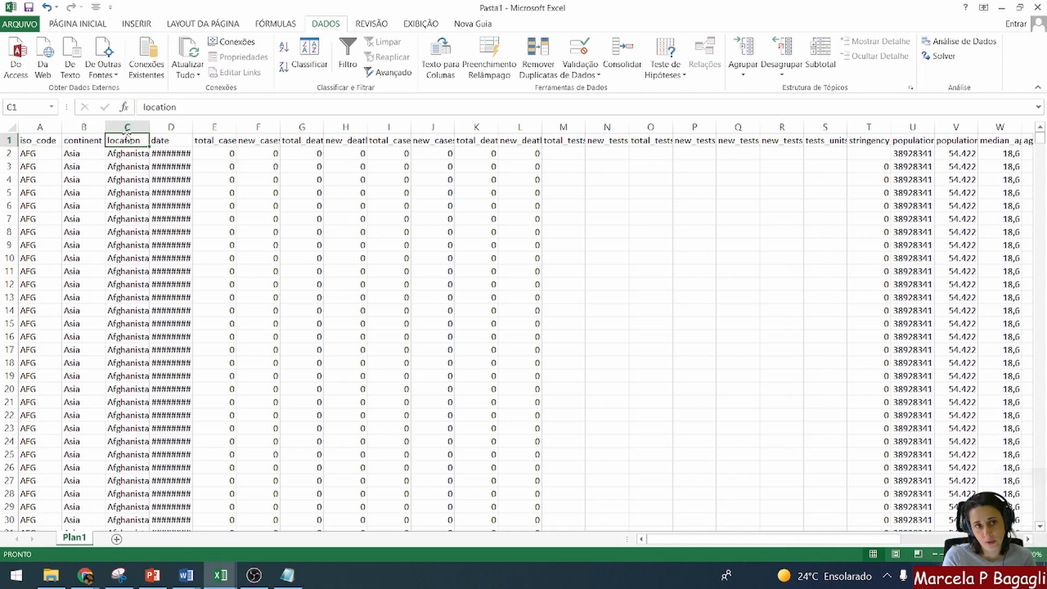
pyautogui.press('Right')
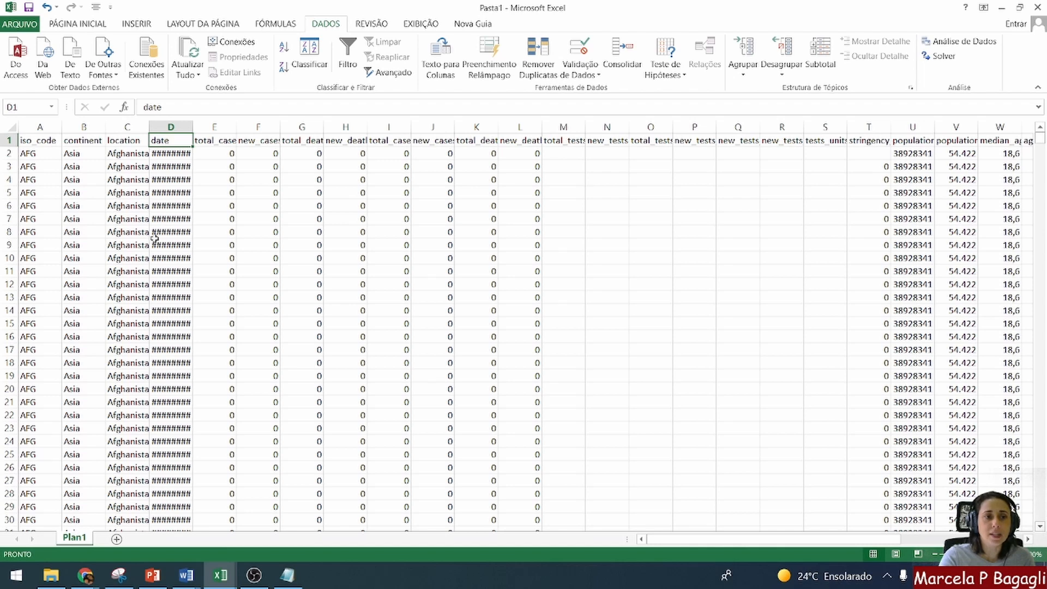
pyautogui.doubleClick(193, 125)
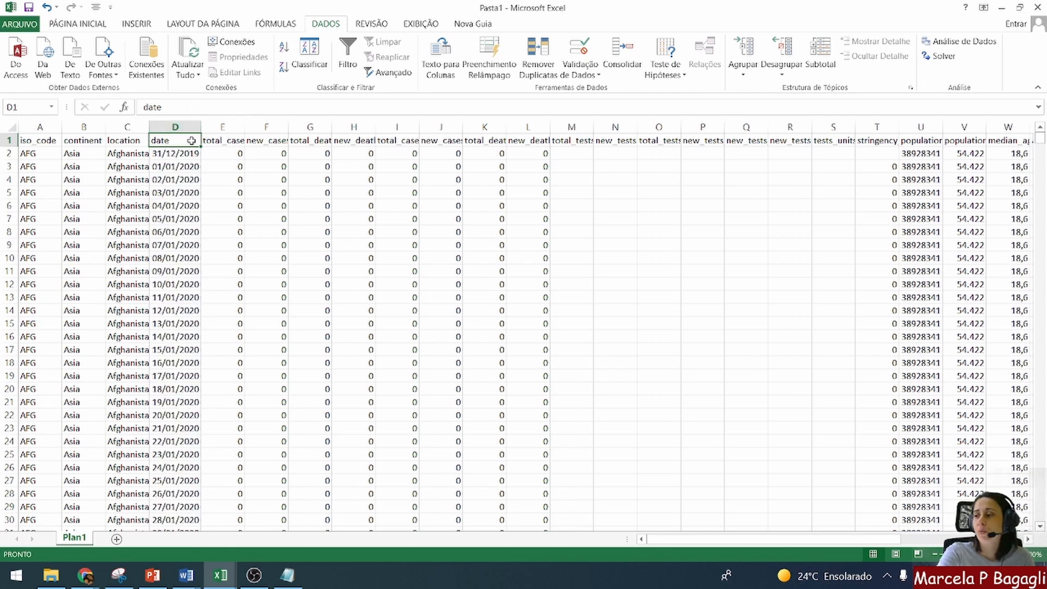
# Examine the total_cases, new_cases and total_deaths headers, and the location, date and total_cases columns.
pyautogui.click(230, 140)
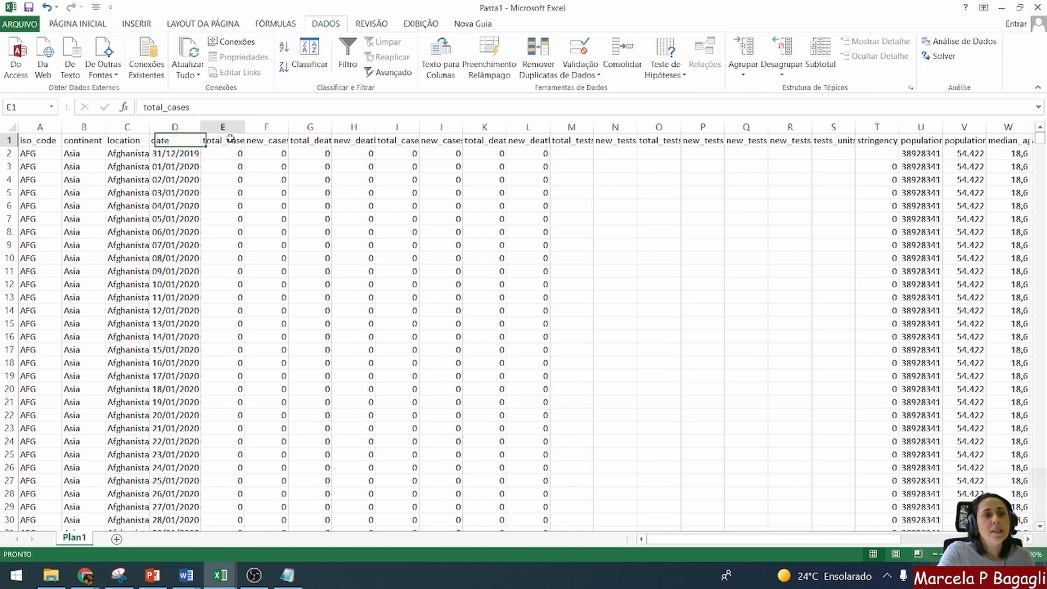
pyautogui.click(274, 138)
pyautogui.click(298, 139)
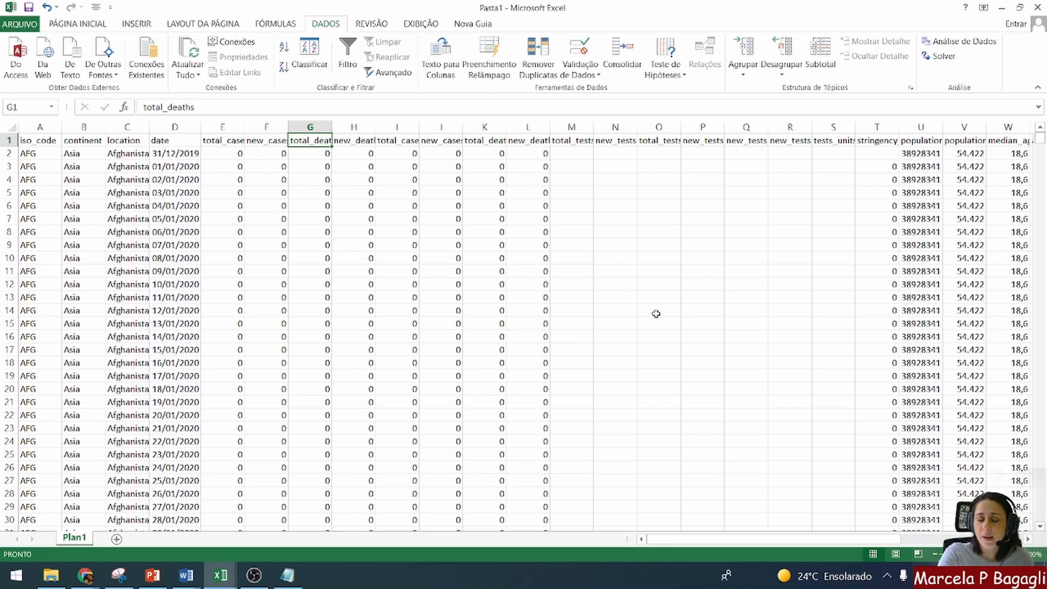
pyautogui.click(128, 128)
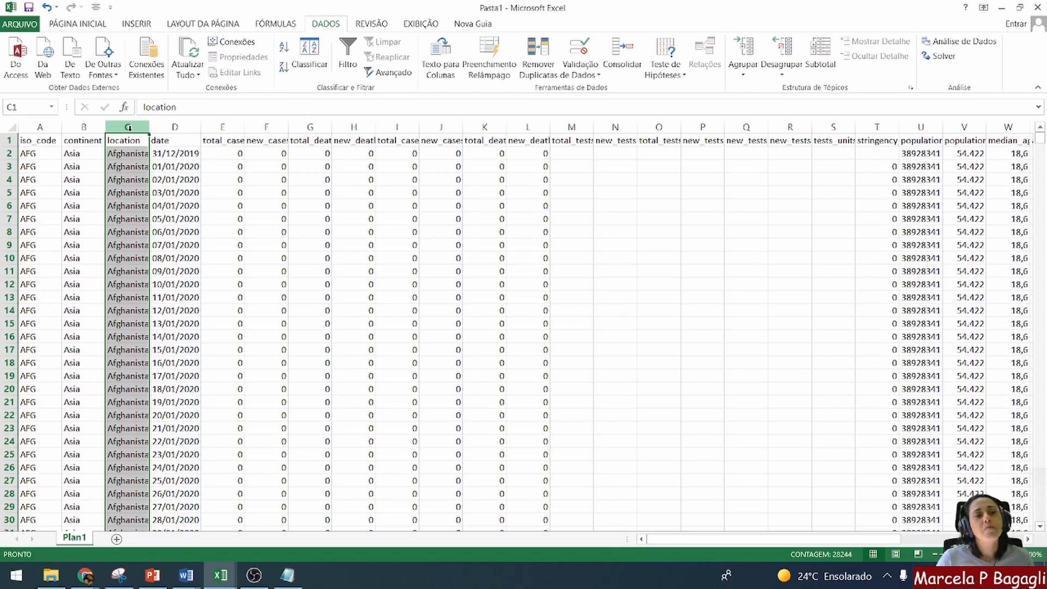
pyautogui.click(176, 127)
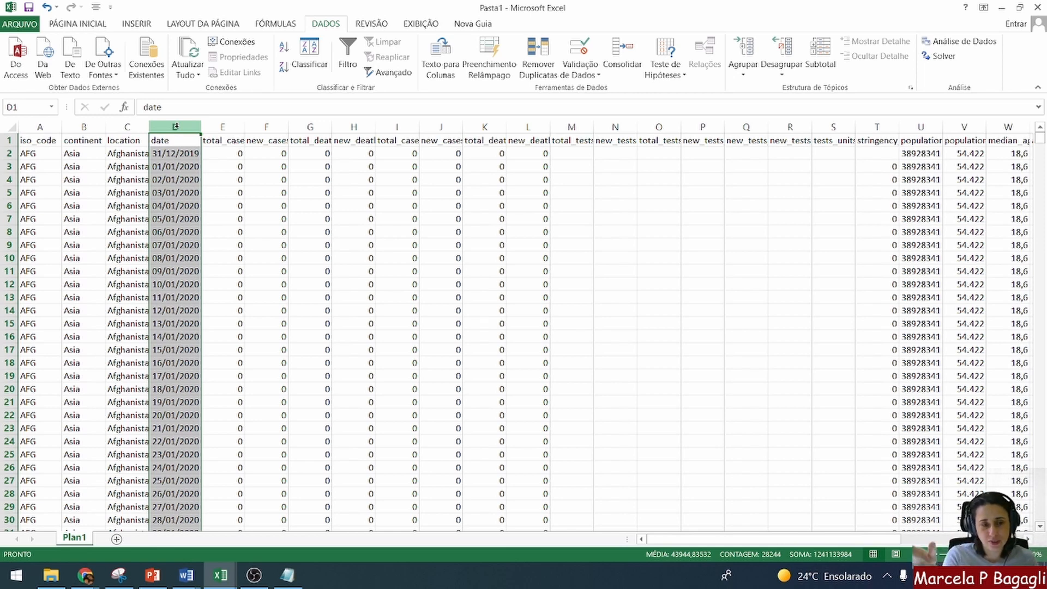
pyautogui.click(225, 126)
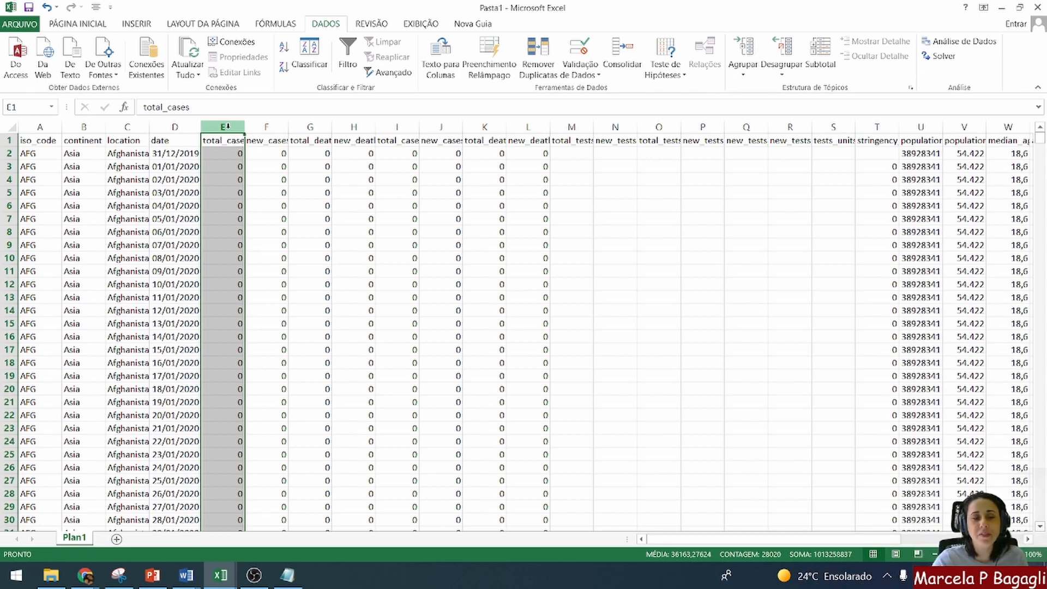
# Create a PivotTable on a new worksheet from the data range Plan1!$A$1:$AH$28244.
pyautogui.click(46, 162)
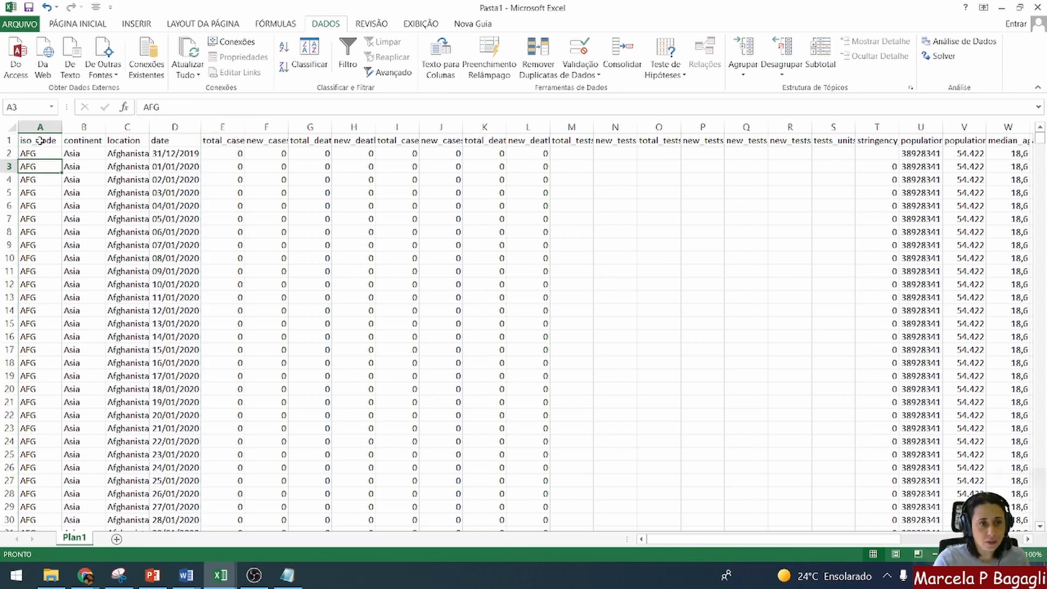
pyautogui.click(40, 141)
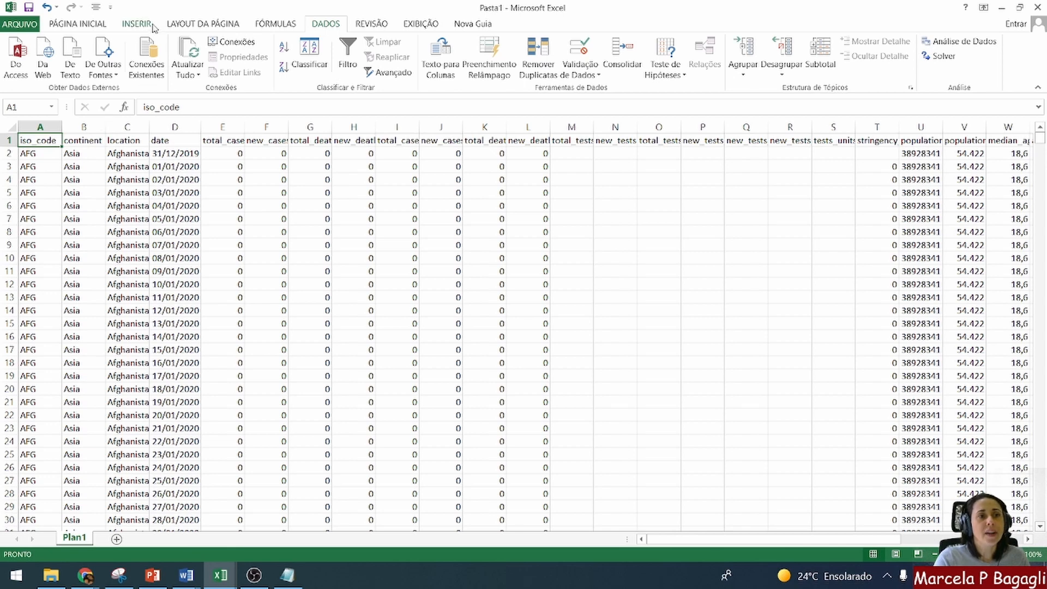
pyautogui.click(137, 23)
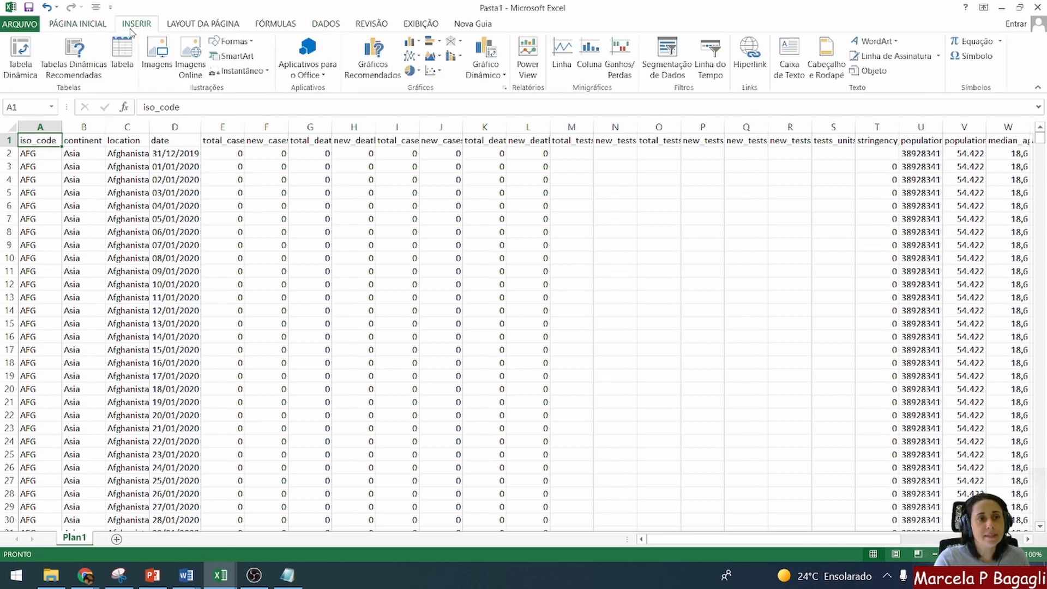
pyautogui.click(23, 60)
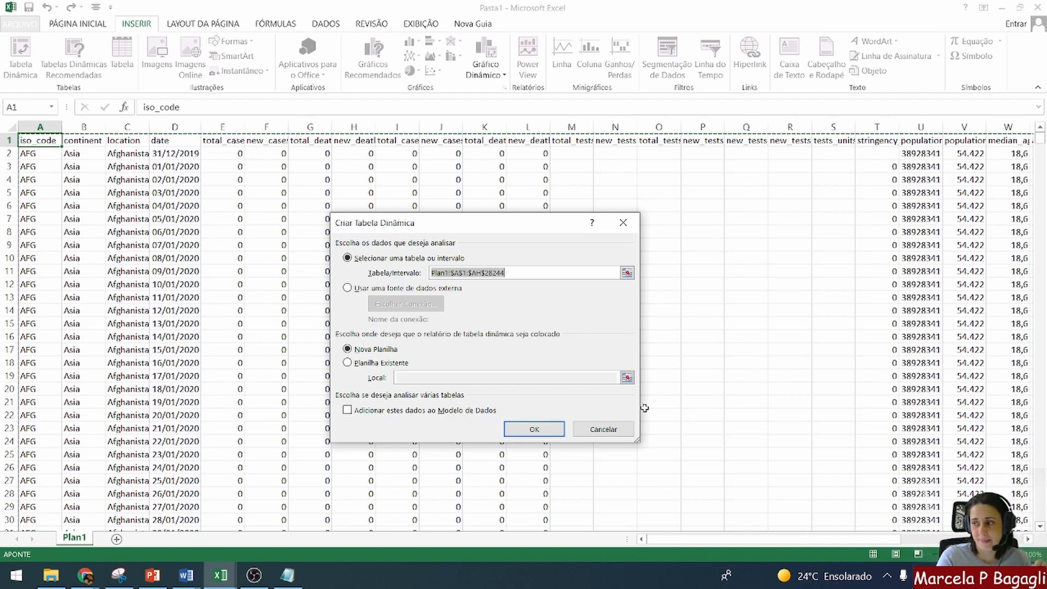
pyautogui.click(628, 272)
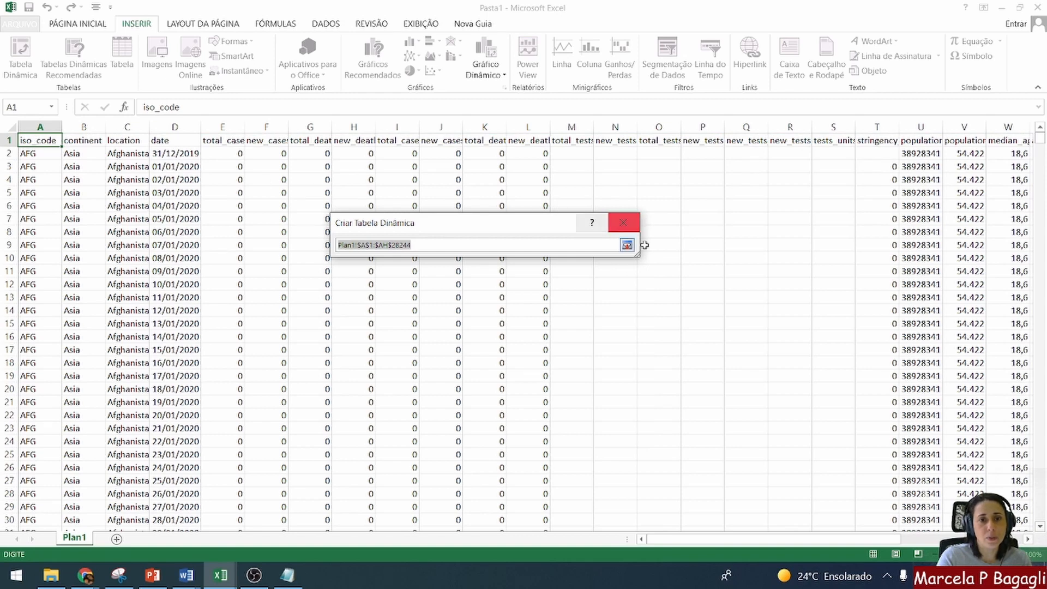
pyautogui.click(628, 245)
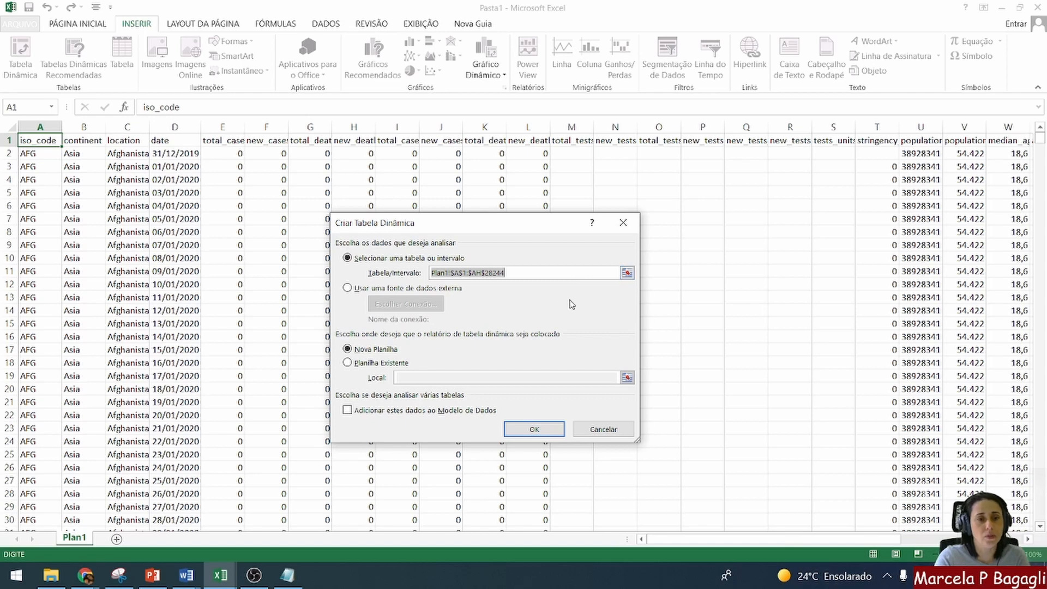
pyautogui.click(524, 430)
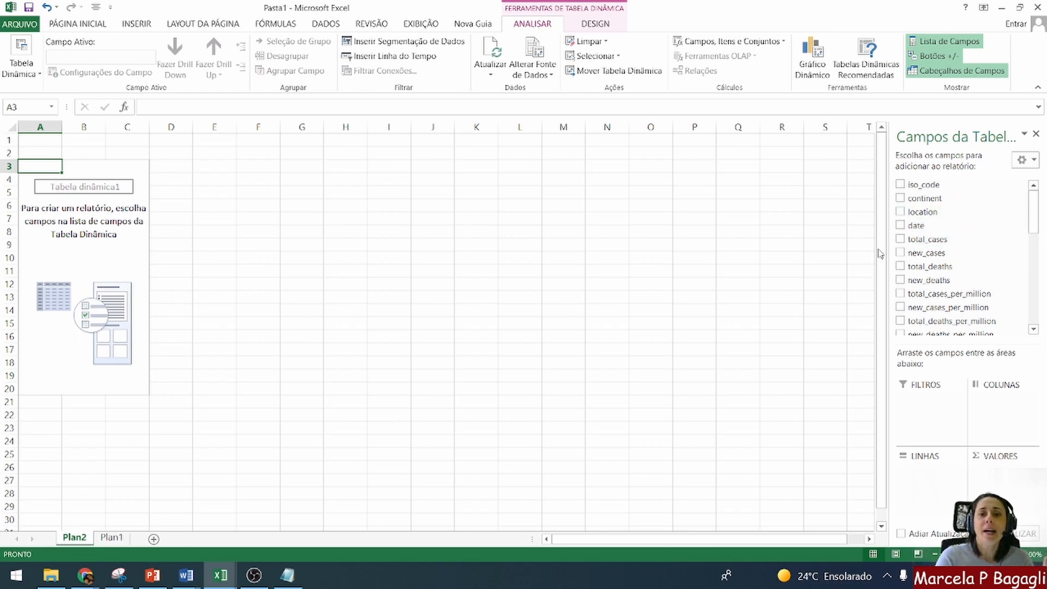
# Widen the PivotTable field list and return to the source data on sheet Plan1.
pyautogui.moveTo(890, 271); pyautogui.dragTo(761, 284)
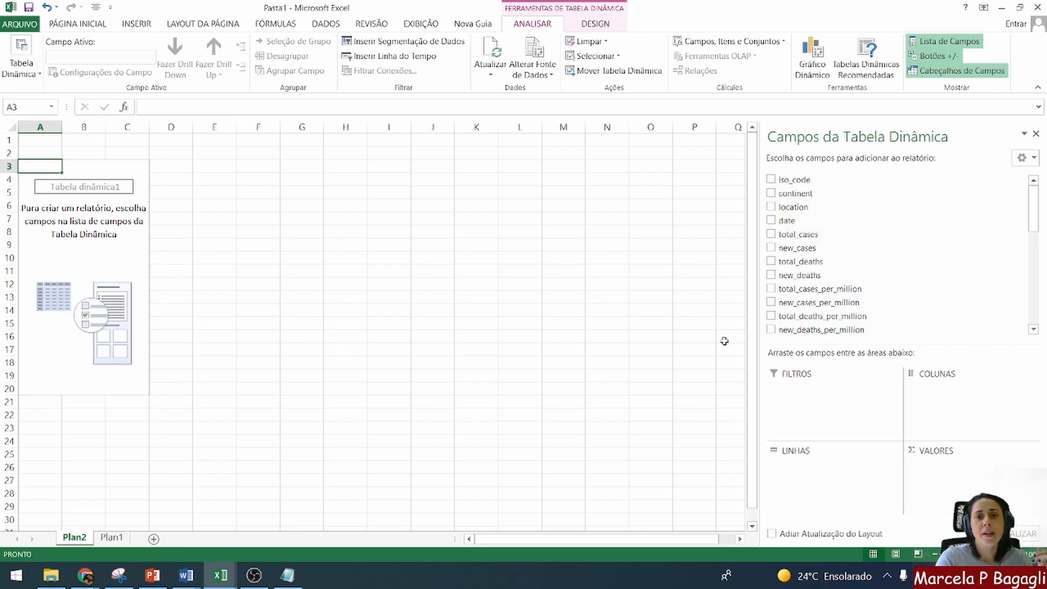
pyautogui.click(109, 538)
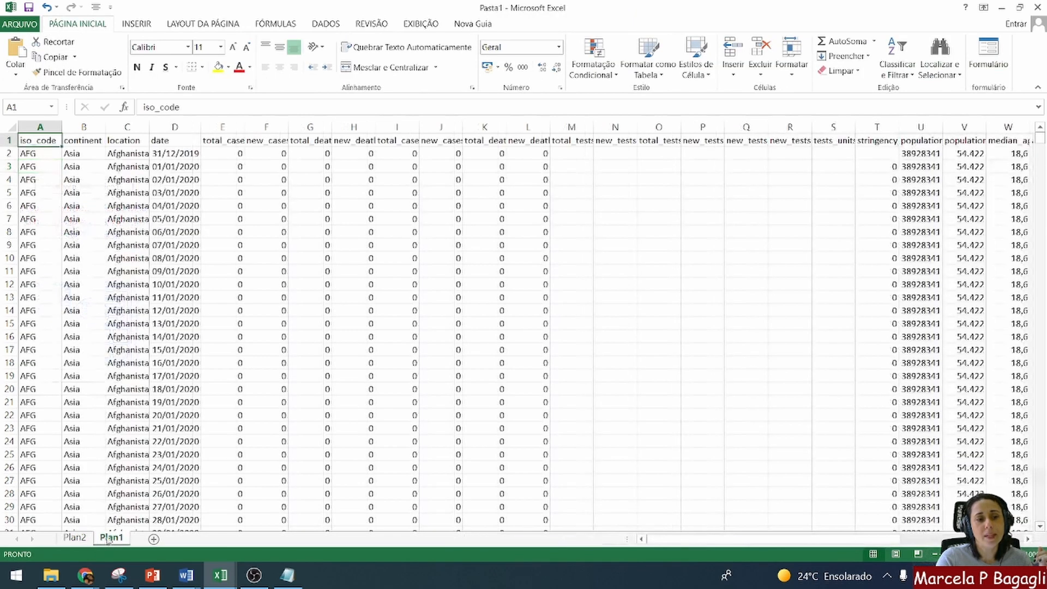
# Go through the continent, location, date and total_cases headers of the source data and return to sheet Plan2.
pyautogui.click(78, 142)
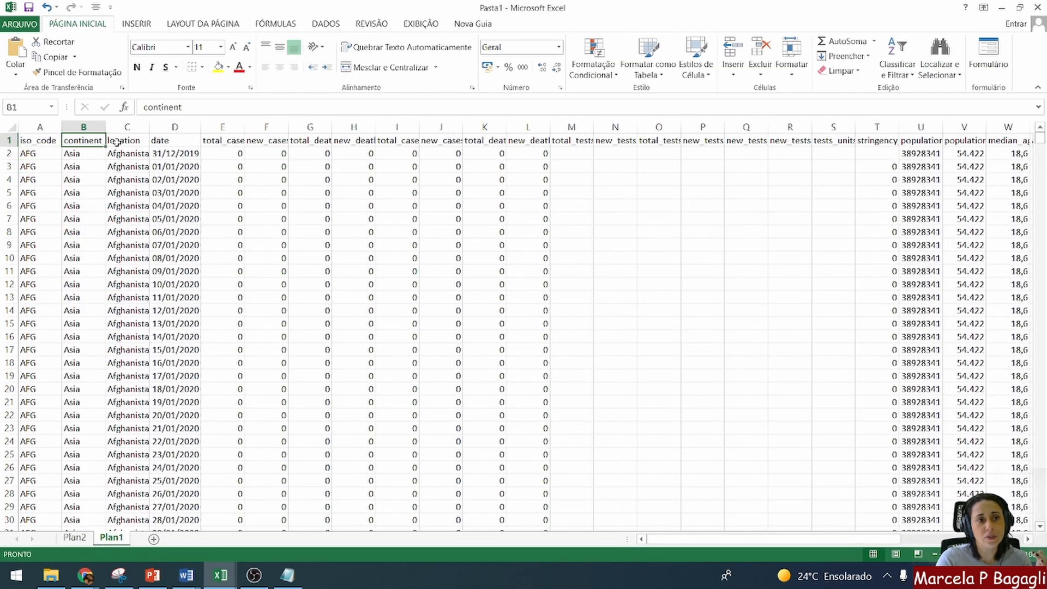
pyautogui.click(127, 141)
pyautogui.click(154, 141)
pyautogui.click(210, 140)
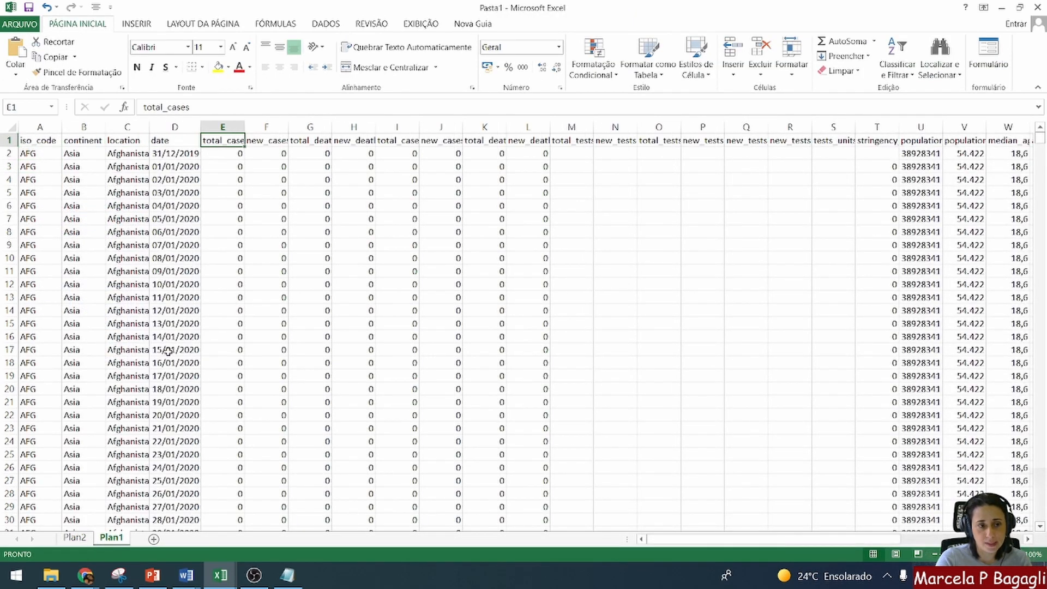
pyautogui.click(74, 538)
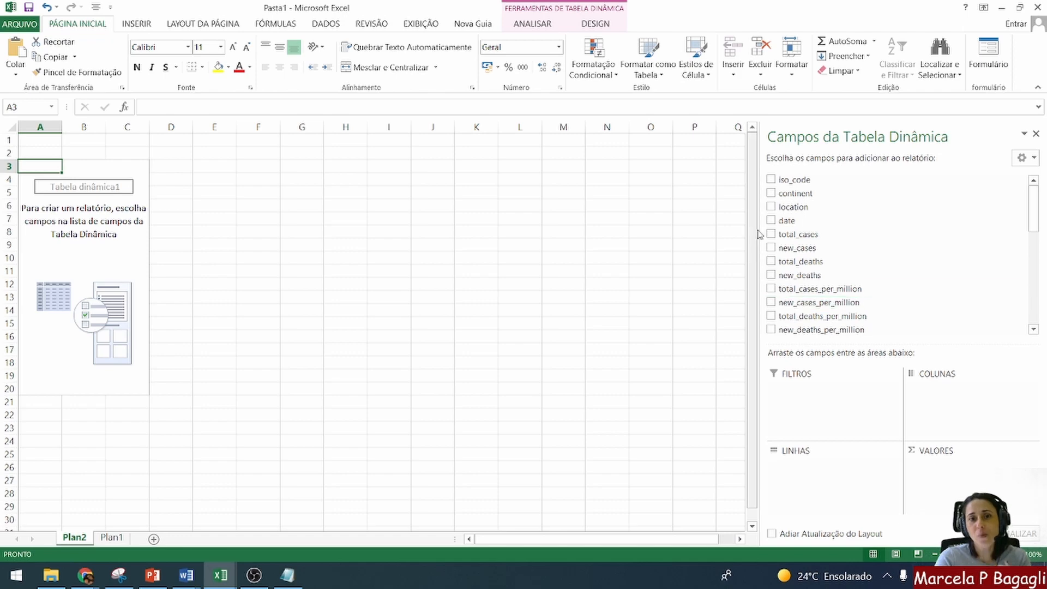
# Try continent, location and date as row fields of the PivotTable, and remove all three from the layout.
pyautogui.click(771, 194)
pyautogui.click(771, 207)
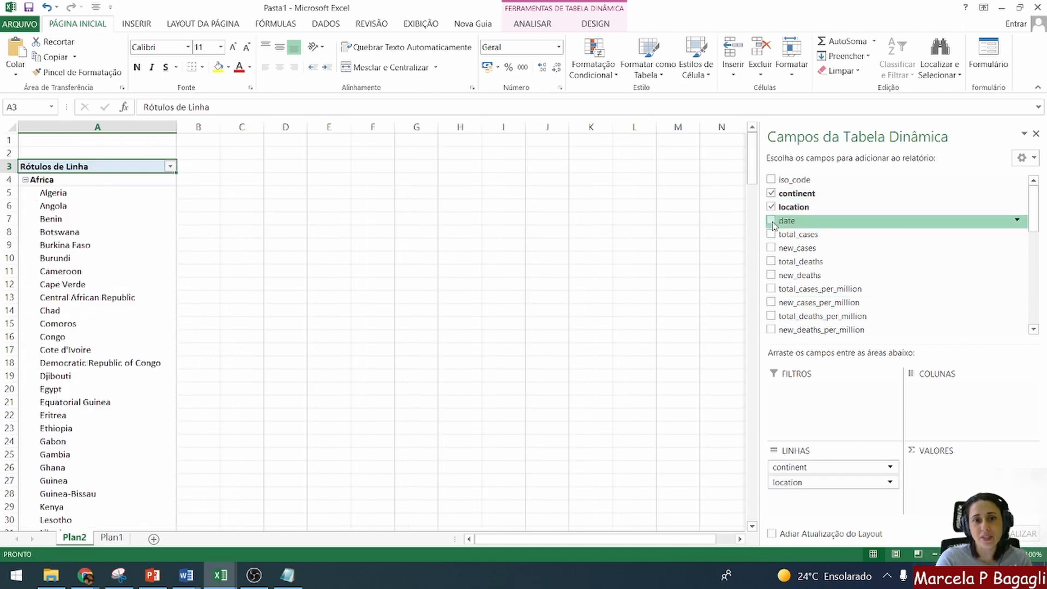
pyautogui.click(772, 220)
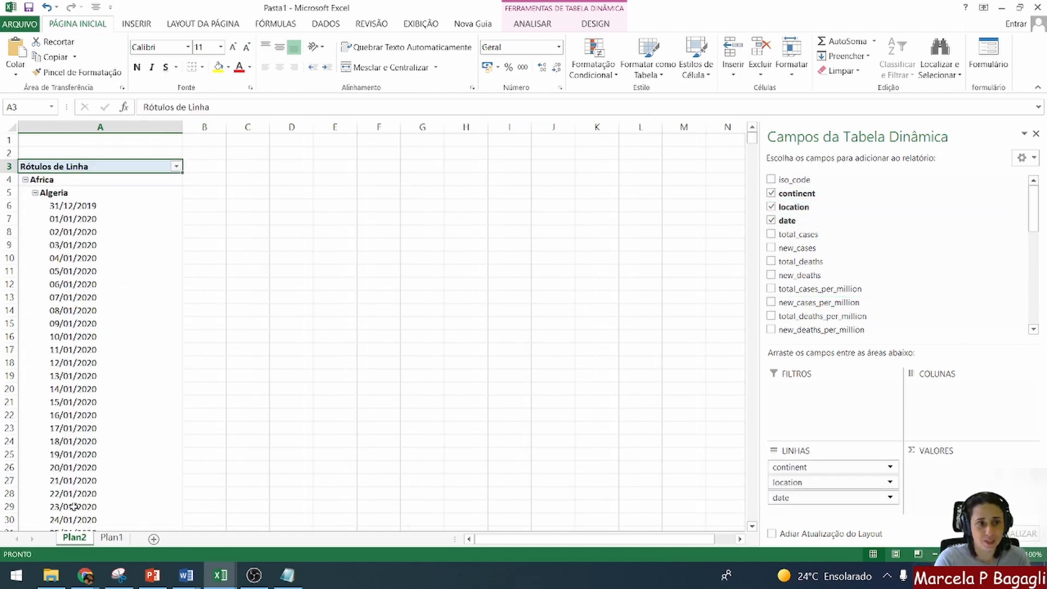
pyautogui.click(772, 220)
pyautogui.click(771, 206)
pyautogui.click(771, 193)
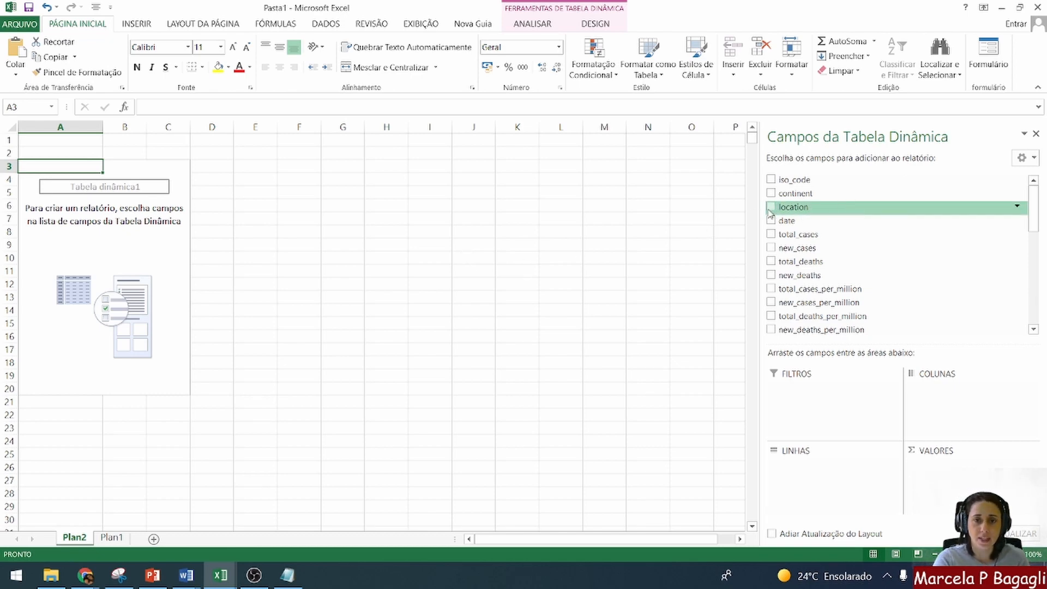
# Lay out the PivotTable with location as columns, date as rows and total_cases as values.
pyautogui.moveTo(792, 211); pyautogui.dragTo(941, 411)
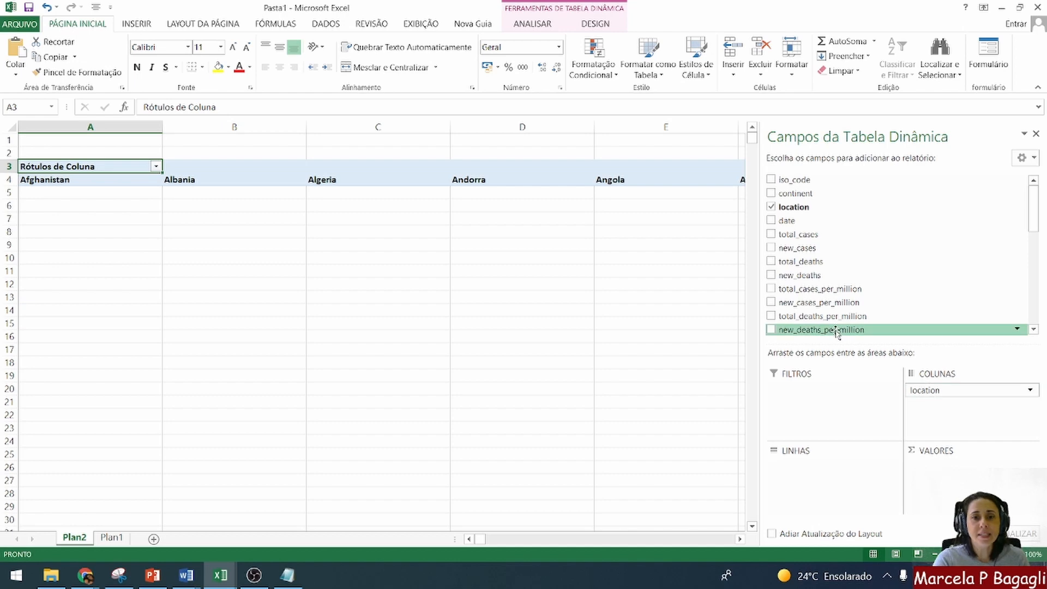
pyautogui.moveTo(788, 221)
pyautogui.mouseDown()
pyautogui.moveTo(835, 409)
pyautogui.moveTo(823, 475)
pyautogui.moveTo(808, 480)
pyautogui.mouseUp()
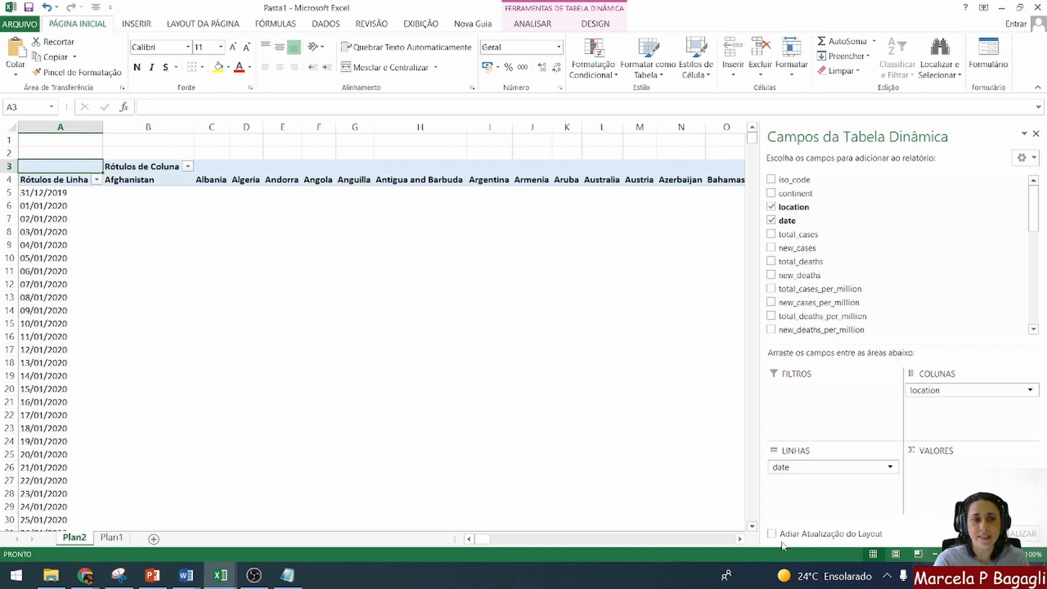
pyautogui.click(55, 193)
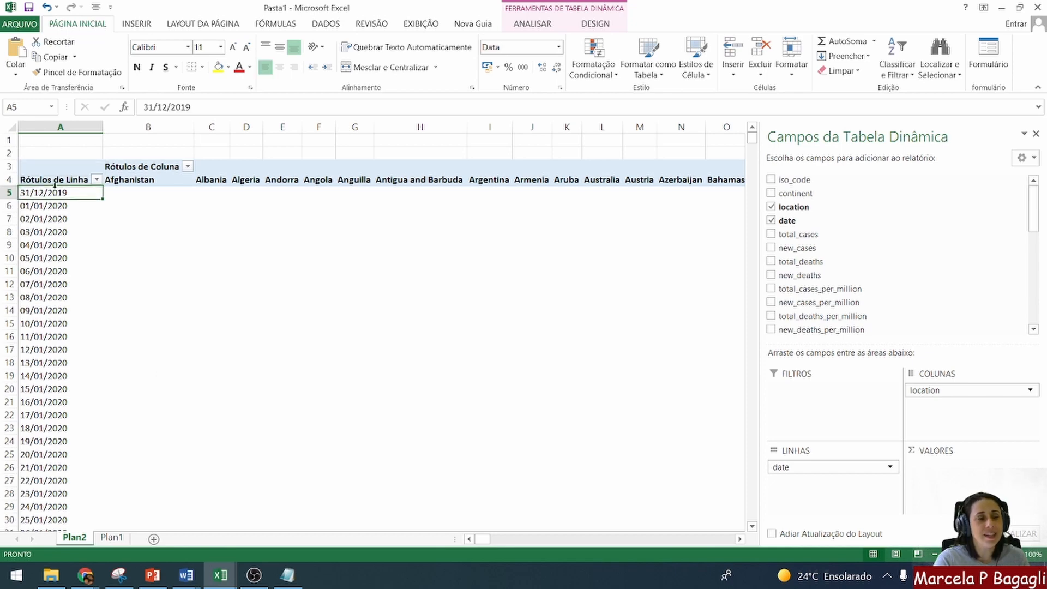
pyautogui.scroll(-12, 35, 467)
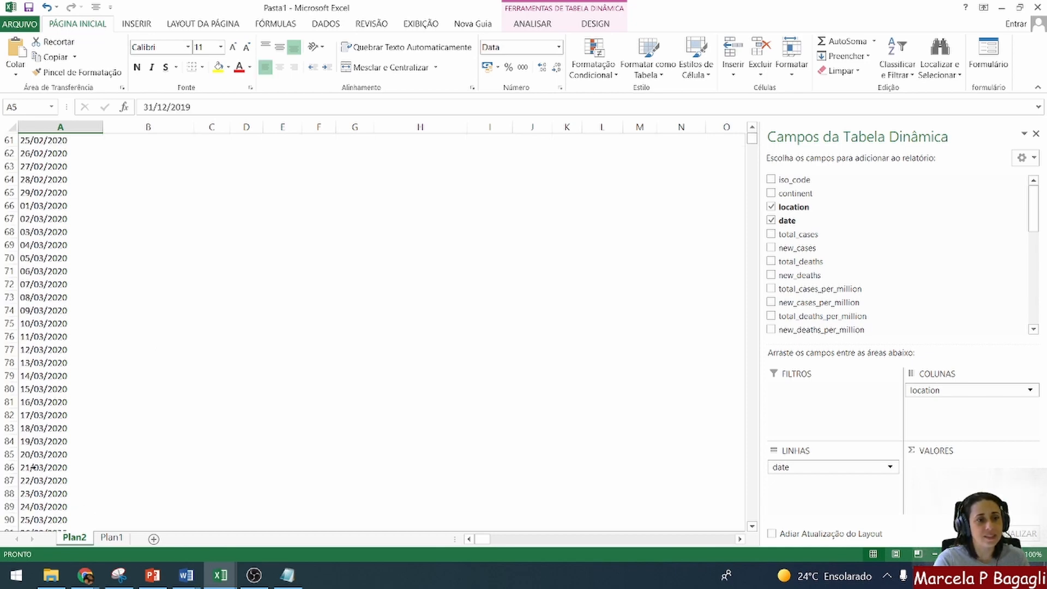
pyautogui.scroll(-9, 35, 467)
pyautogui.scroll(20, 62, 473)
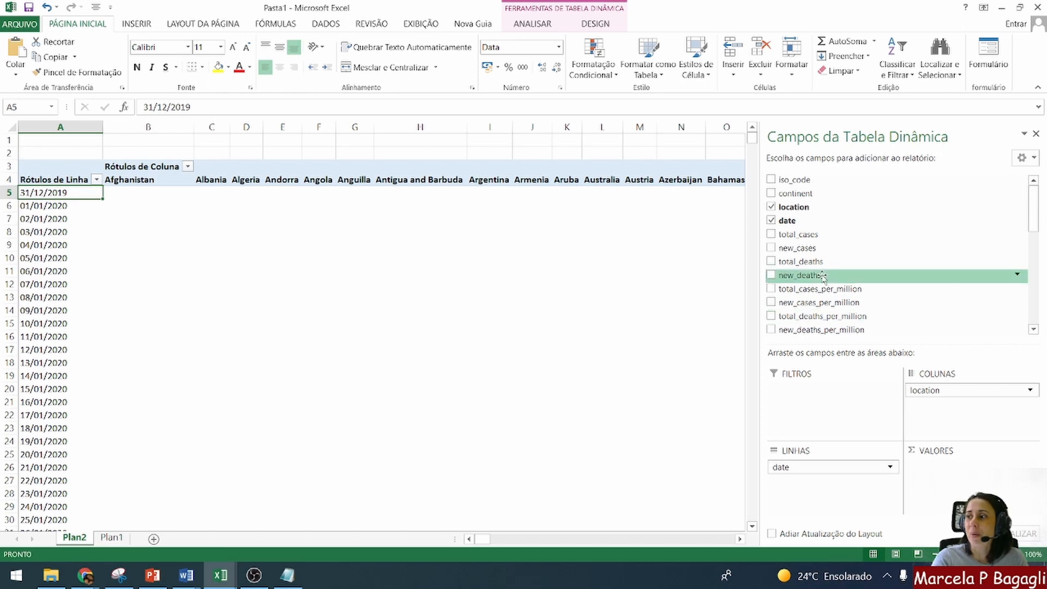
pyautogui.moveTo(791, 235); pyautogui.dragTo(930, 465)
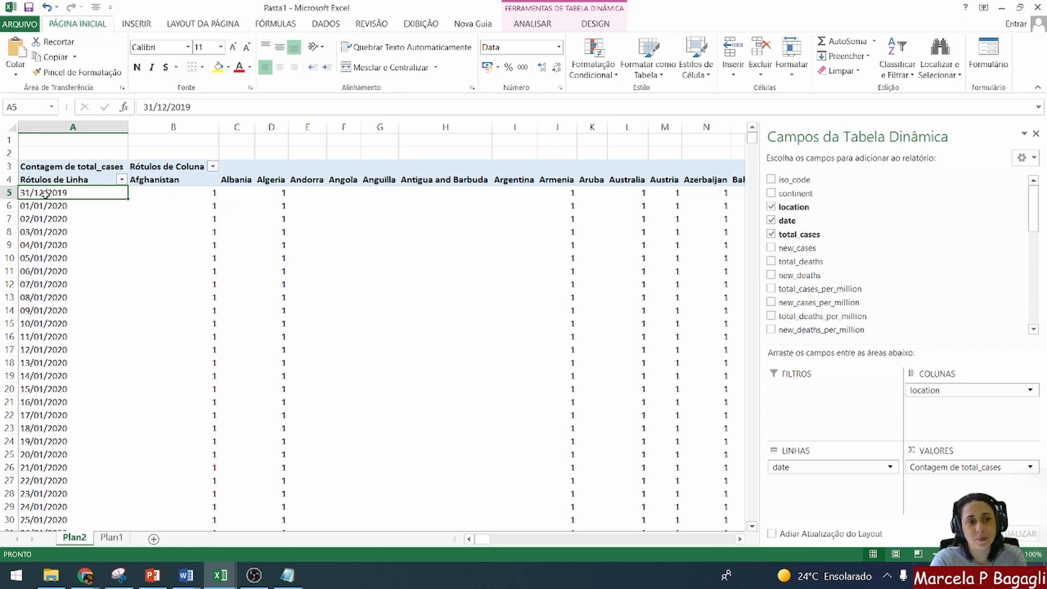
# Change the calculation that summarizes the total_cases value field to Soma.
pyautogui.click(1029, 468)
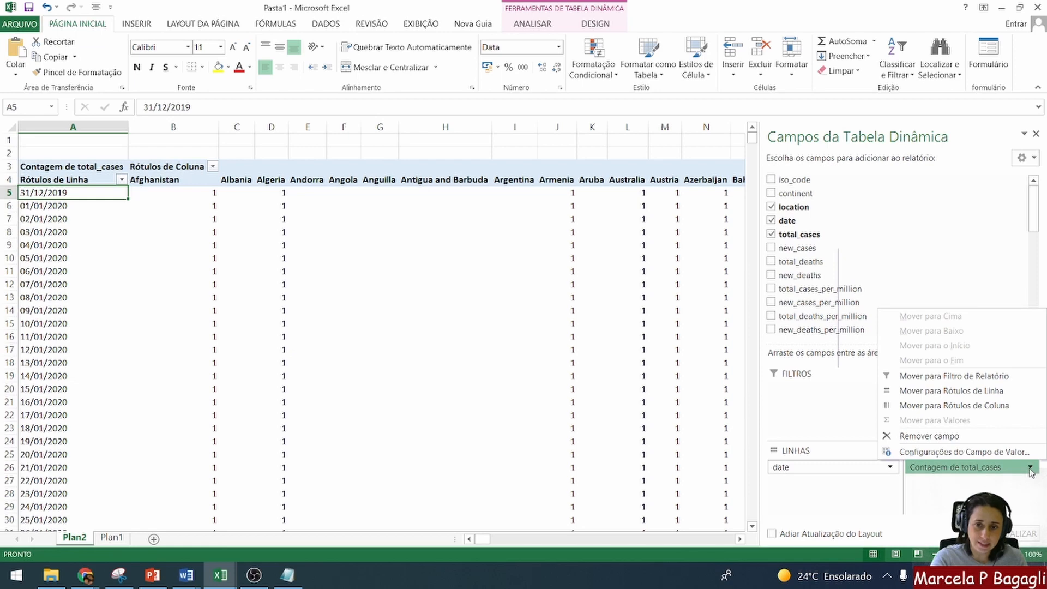
pyautogui.click(956, 452)
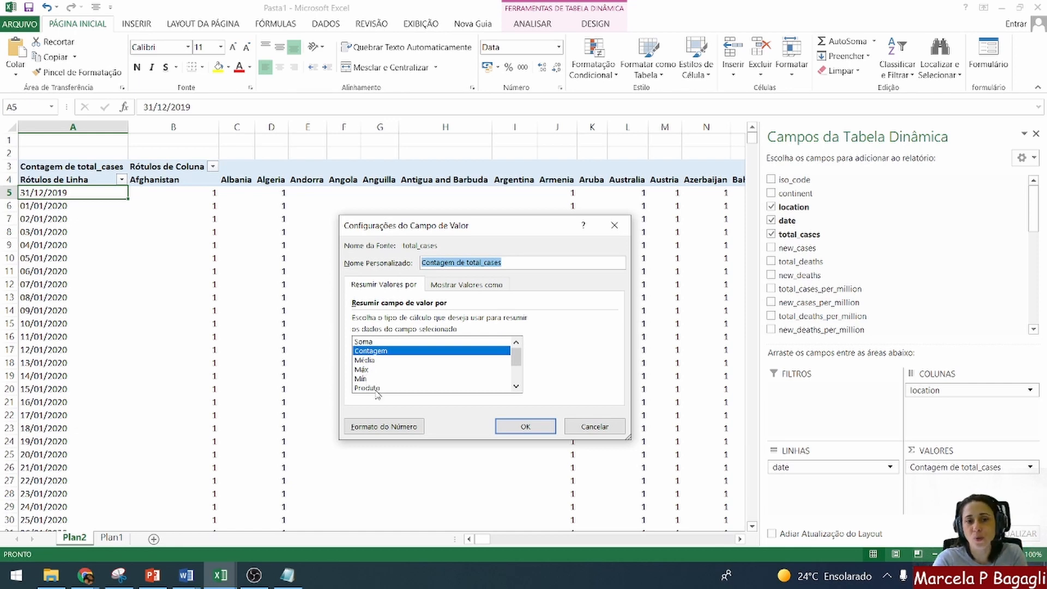
pyautogui.click(516, 386)
pyautogui.click(516, 386)
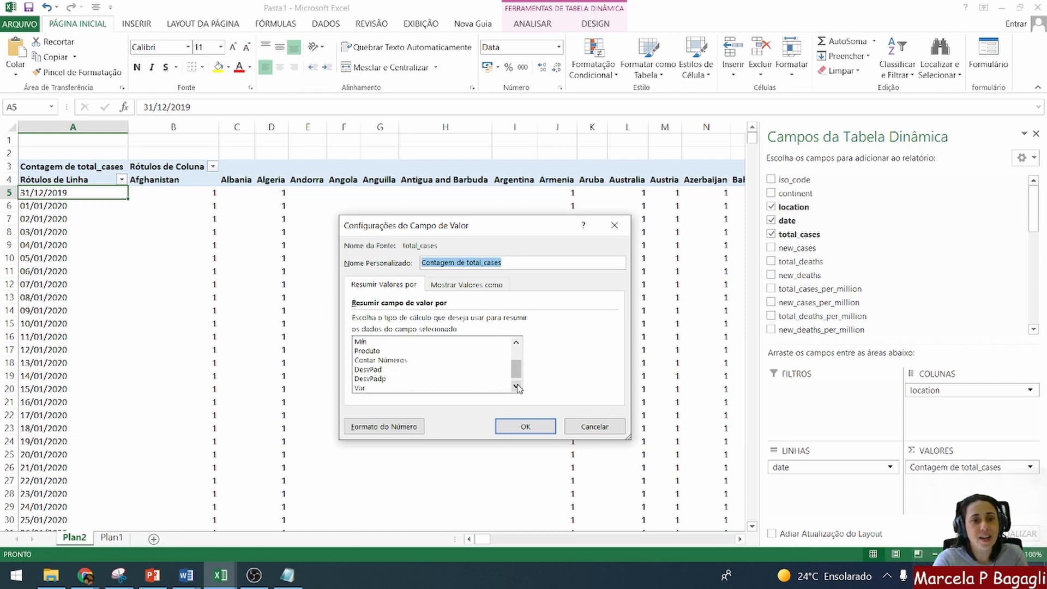
pyautogui.moveTo(516, 368); pyautogui.dragTo(516, 357)
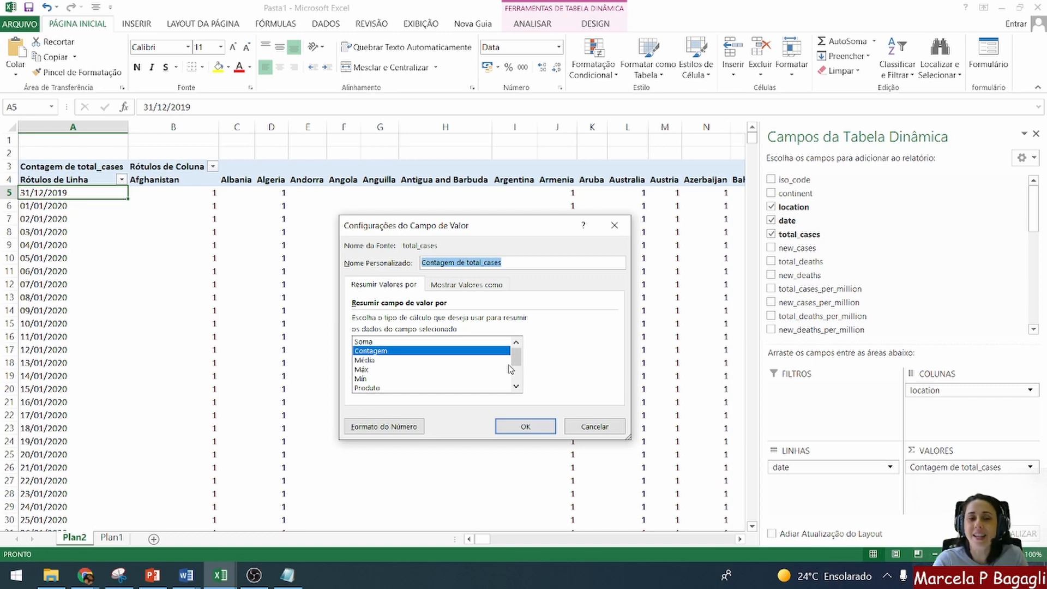
pyautogui.click(467, 344)
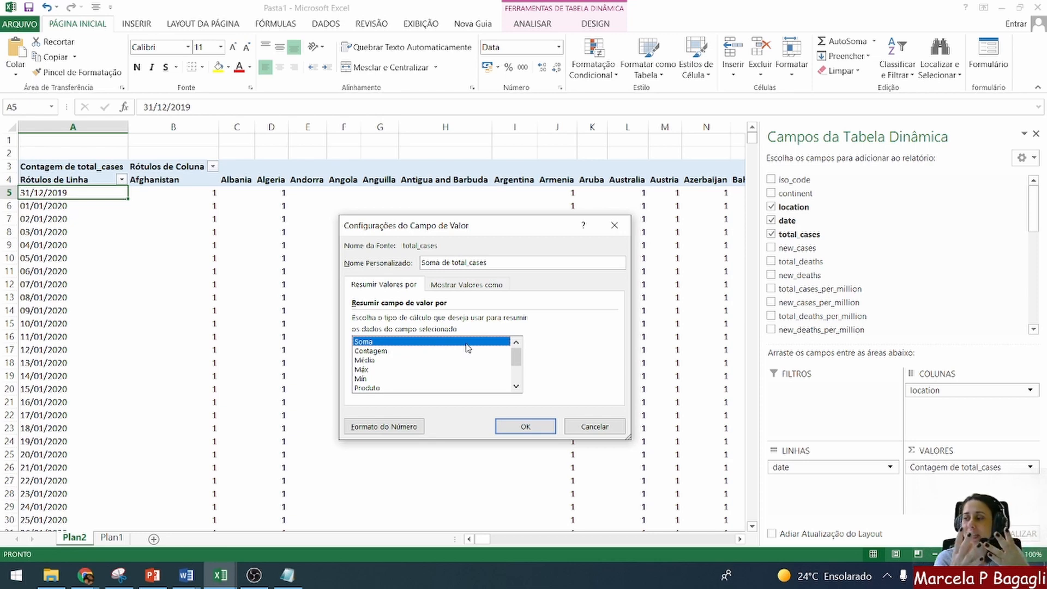
pyautogui.click(525, 427)
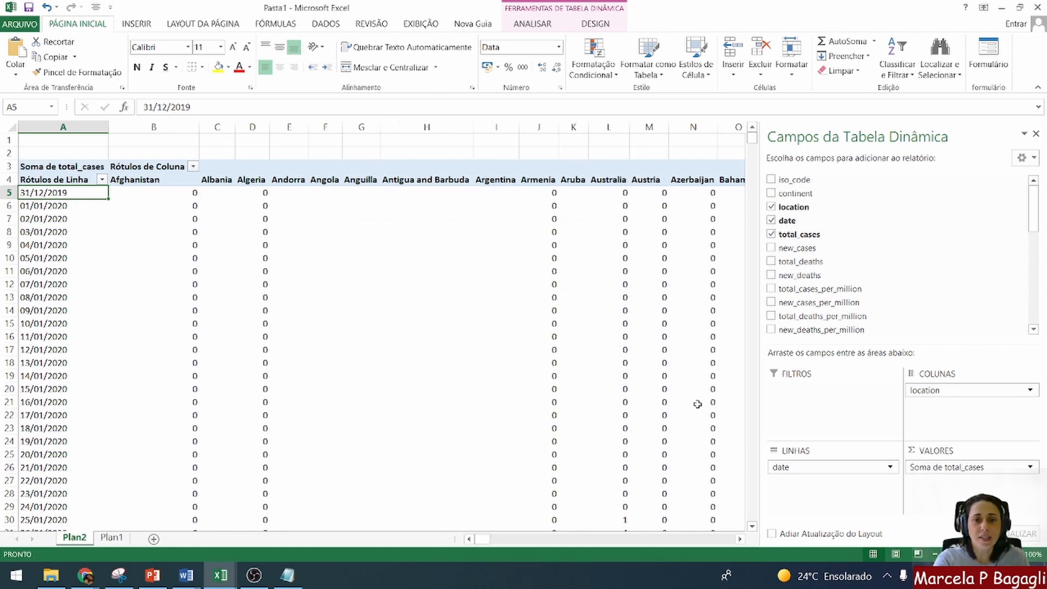
# Narrow the PivotTable field list and filter the column labels to only Brazil and United States.
pyautogui.moveTo(761, 392); pyautogui.dragTo(883, 394)
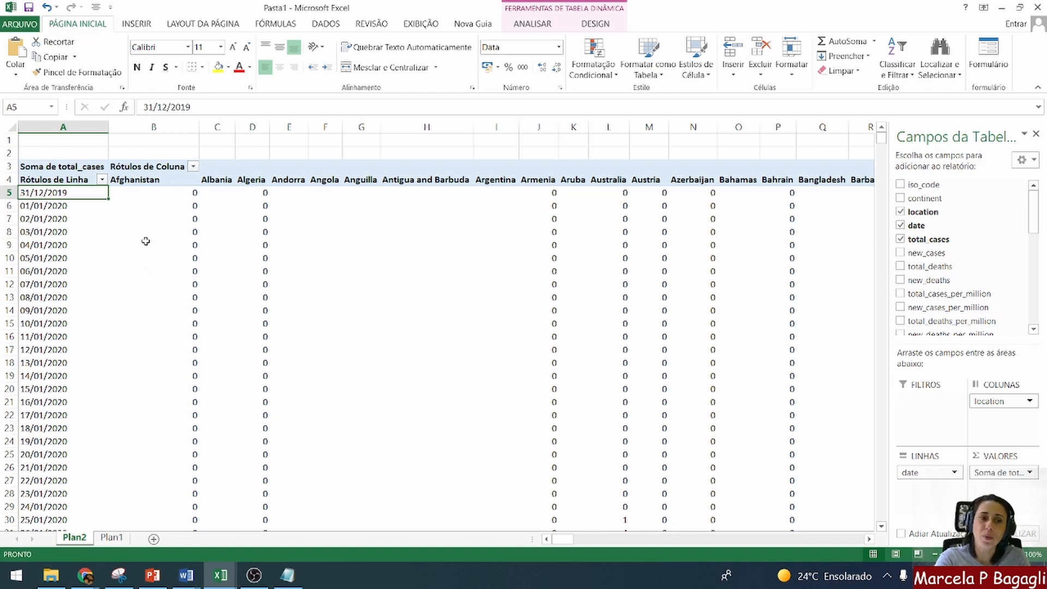
pyautogui.click(193, 166)
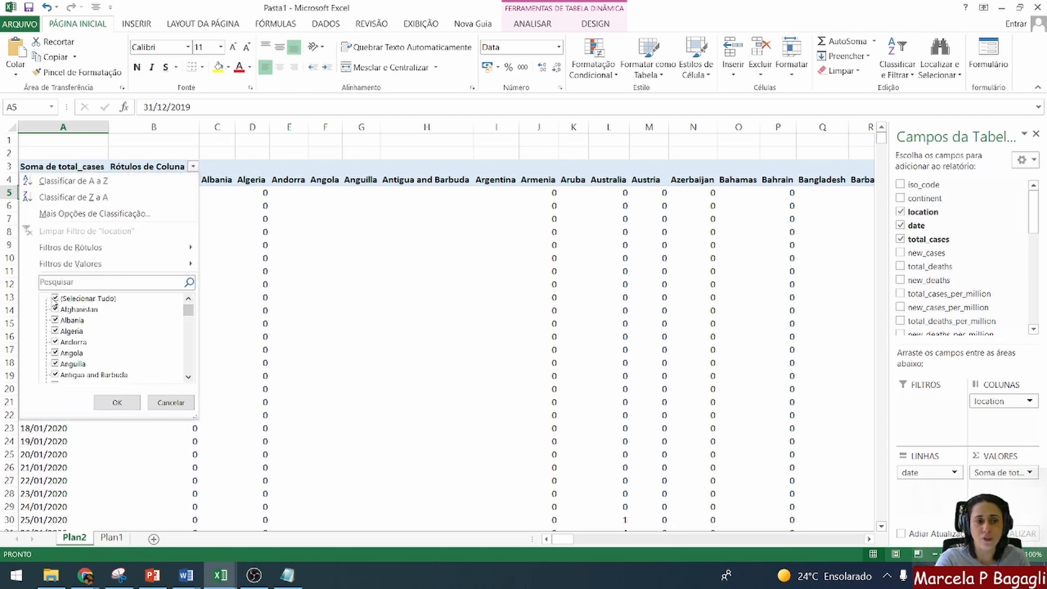
pyautogui.click(56, 299)
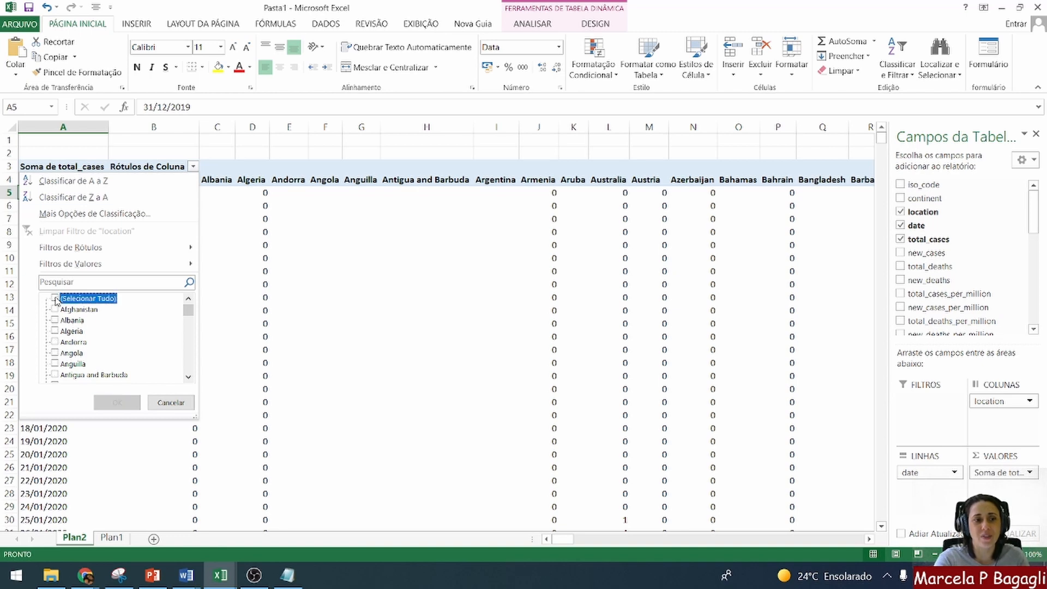
pyautogui.scroll(-3, 106, 336)
pyautogui.scroll(-4, 106, 336)
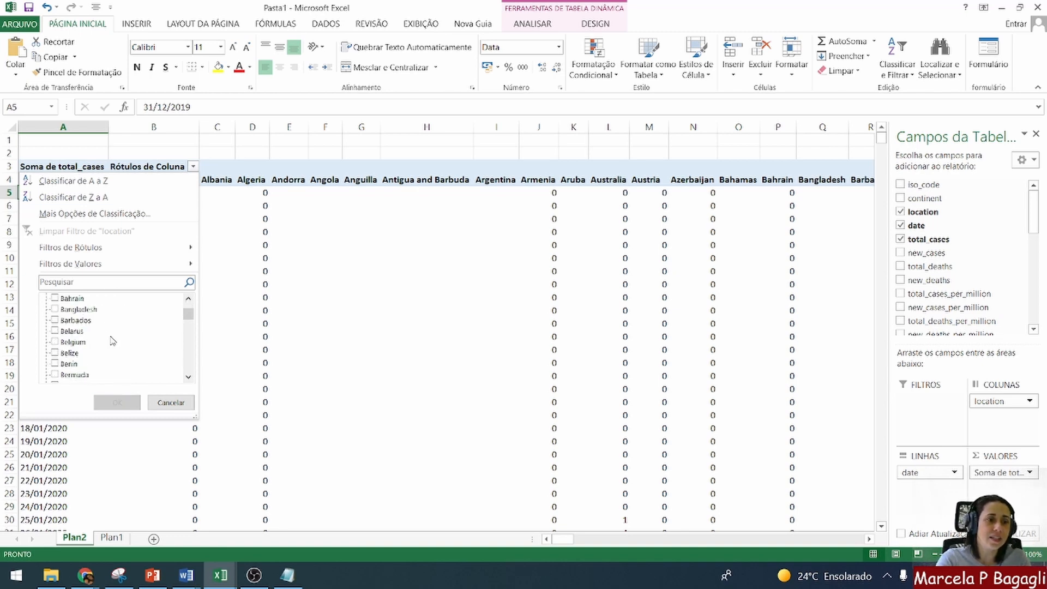
pyautogui.click(56, 376)
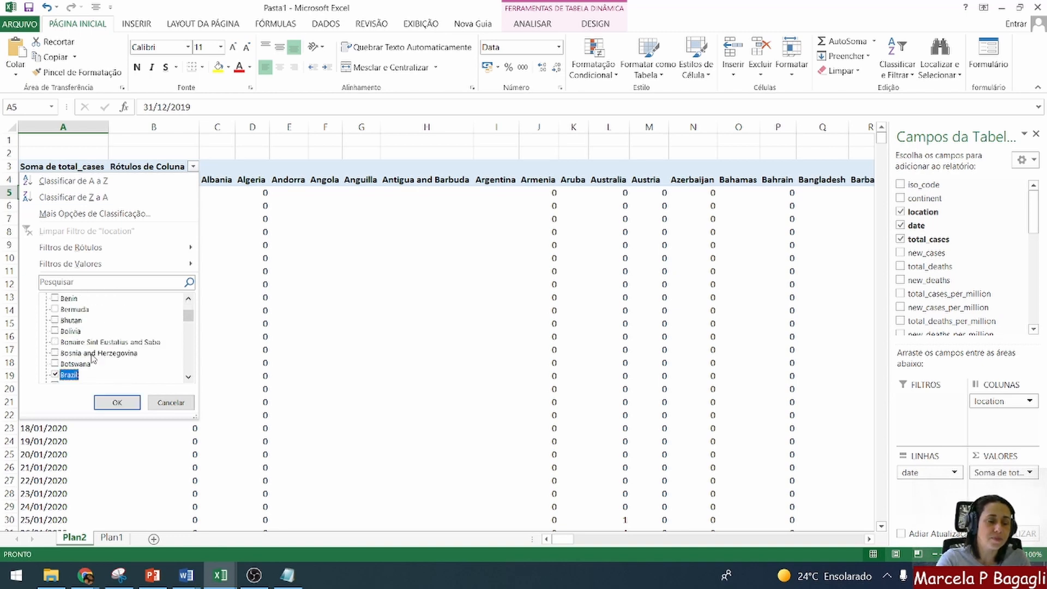
pyautogui.moveTo(188, 315); pyautogui.dragTo(190, 359)
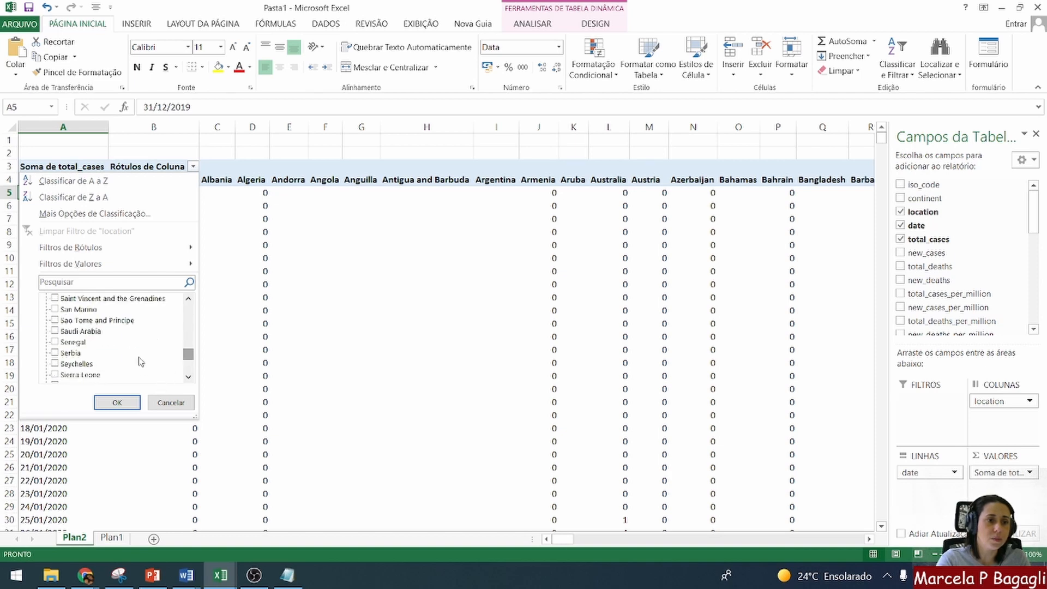
pyautogui.moveTo(189, 362); pyautogui.dragTo(191, 369)
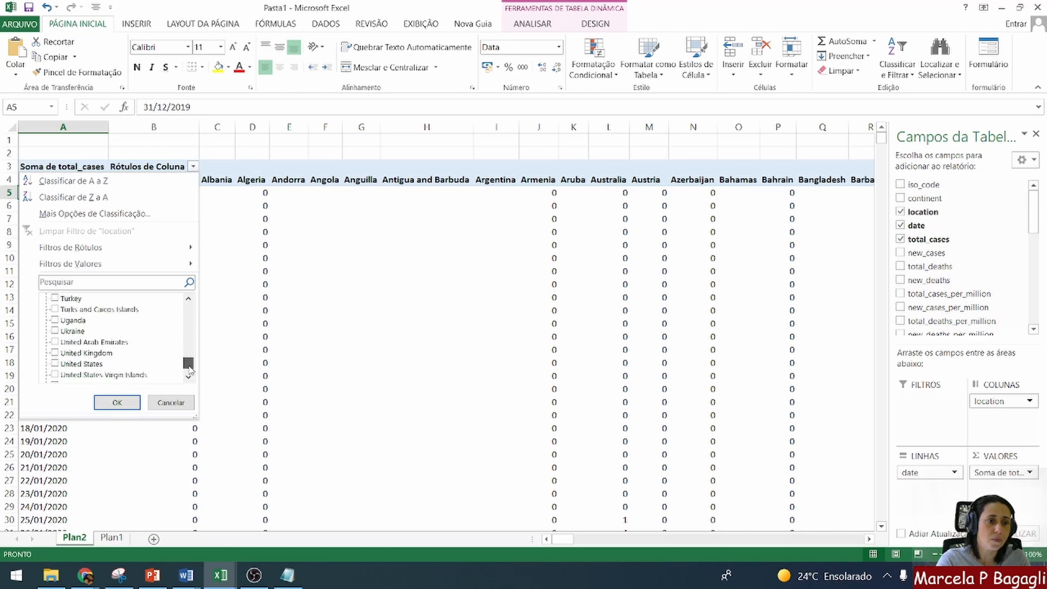
pyautogui.click(55, 364)
pyautogui.click(120, 406)
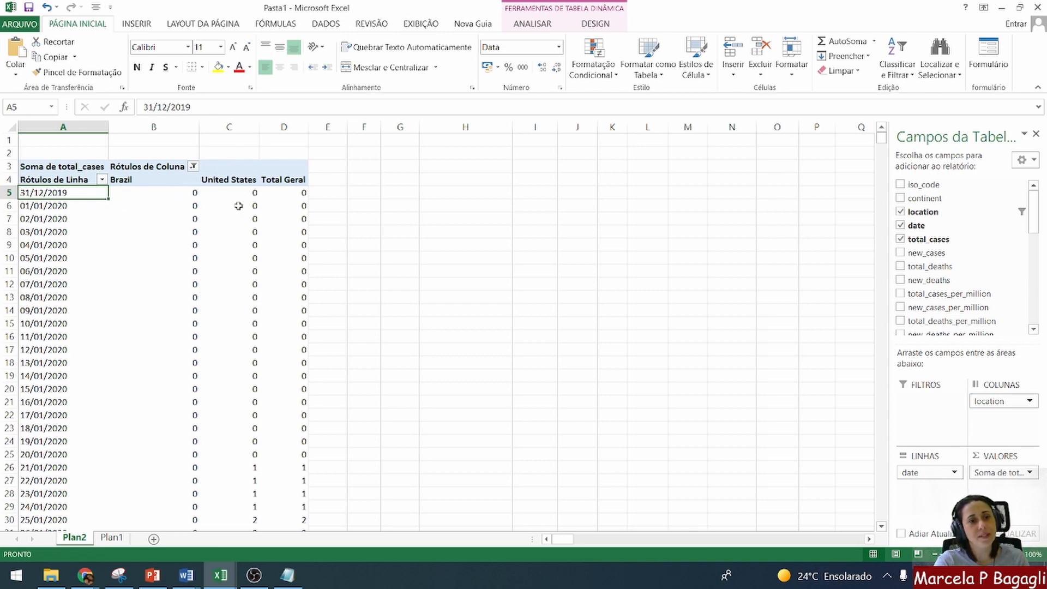
# Filter the PivotTable's row dates to those after 16/03/2020.
pyautogui.click(61, 190)
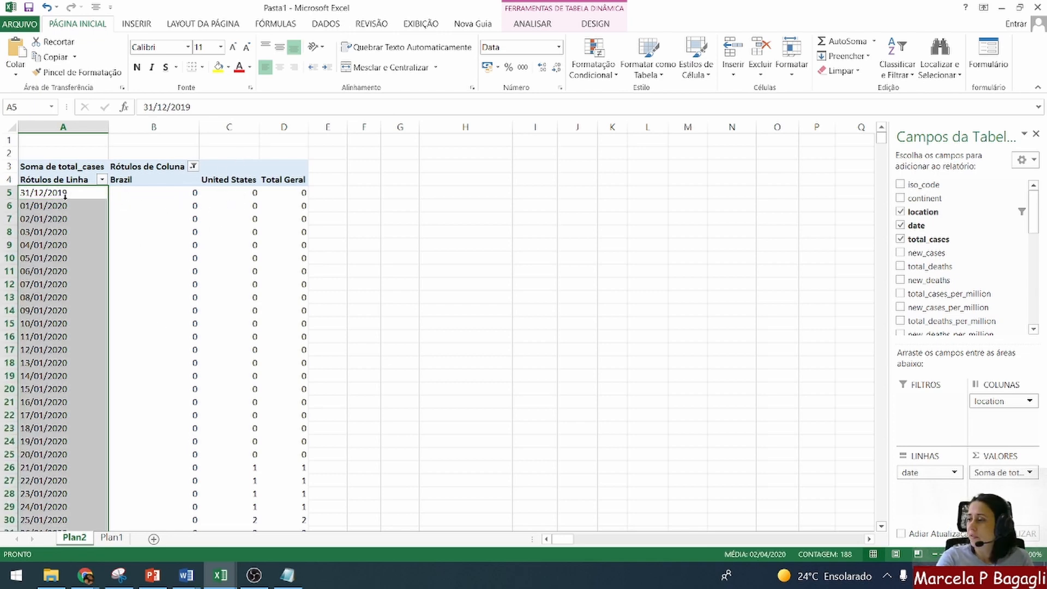
pyautogui.click(102, 179)
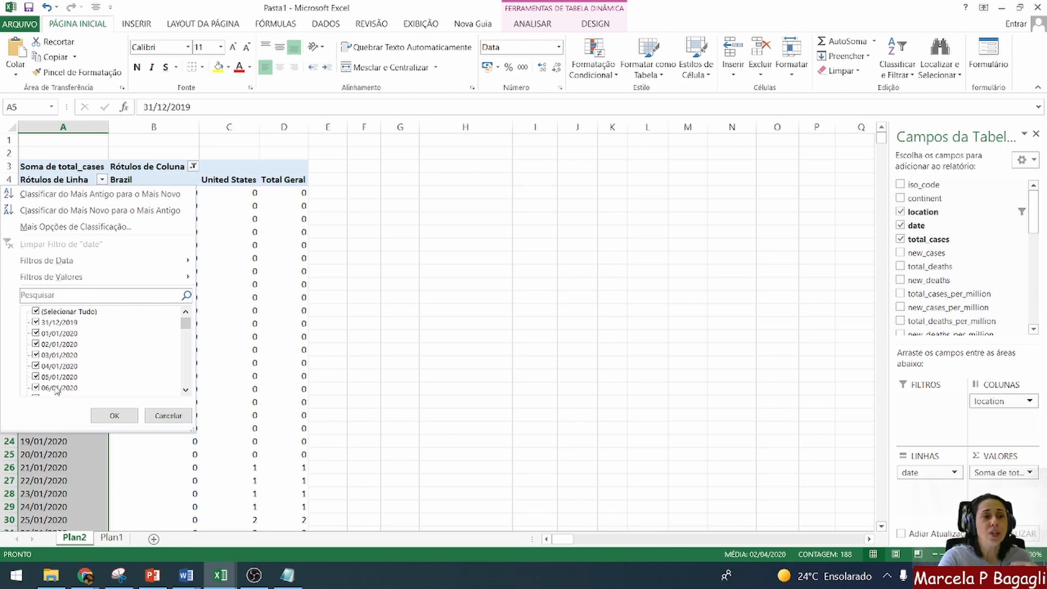
pyautogui.click(46, 260)
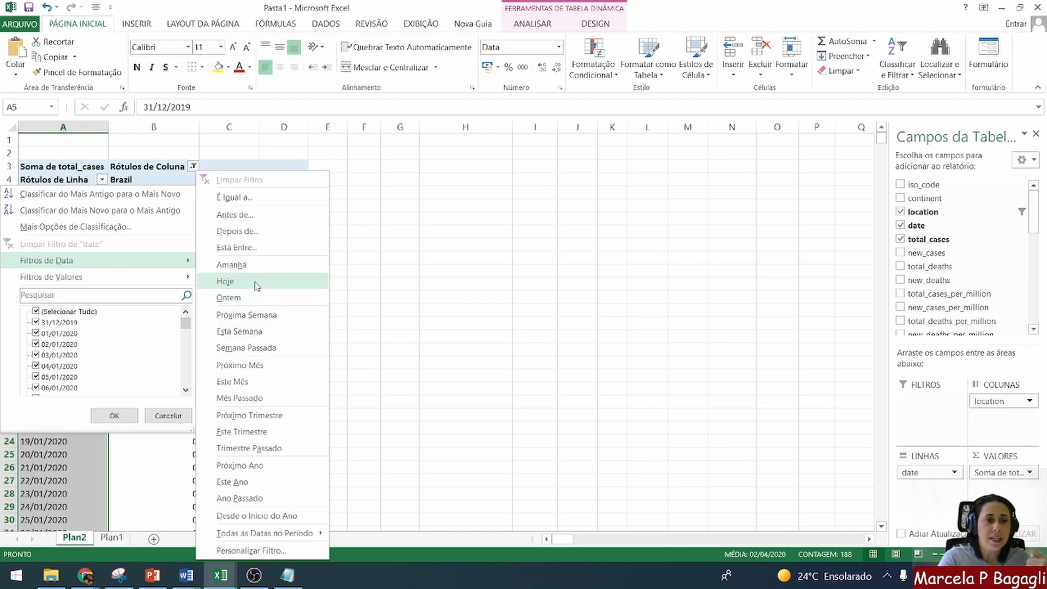
pyautogui.click(264, 233)
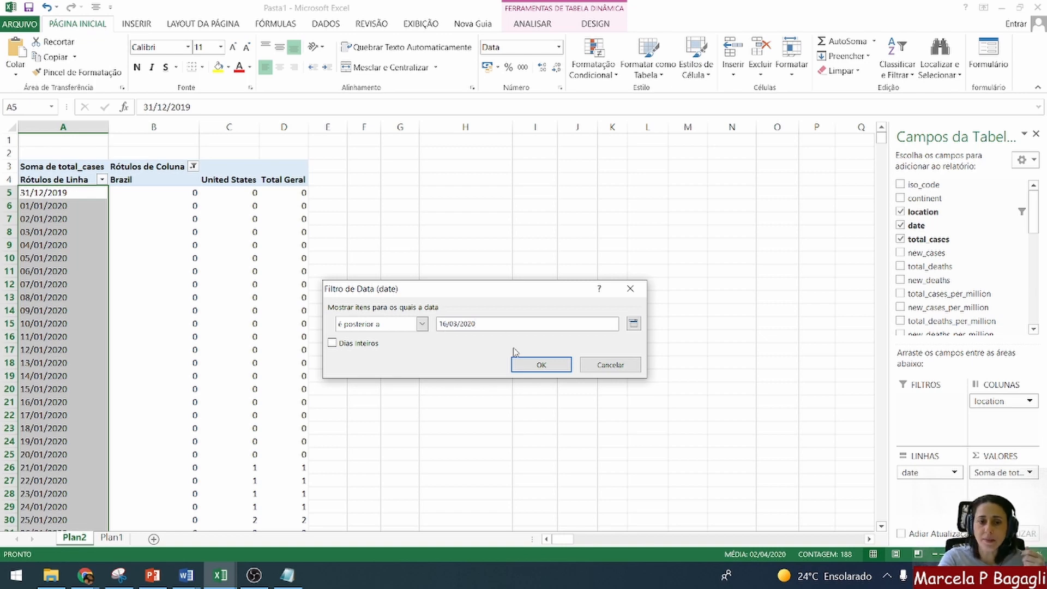
pyautogui.click(538, 364)
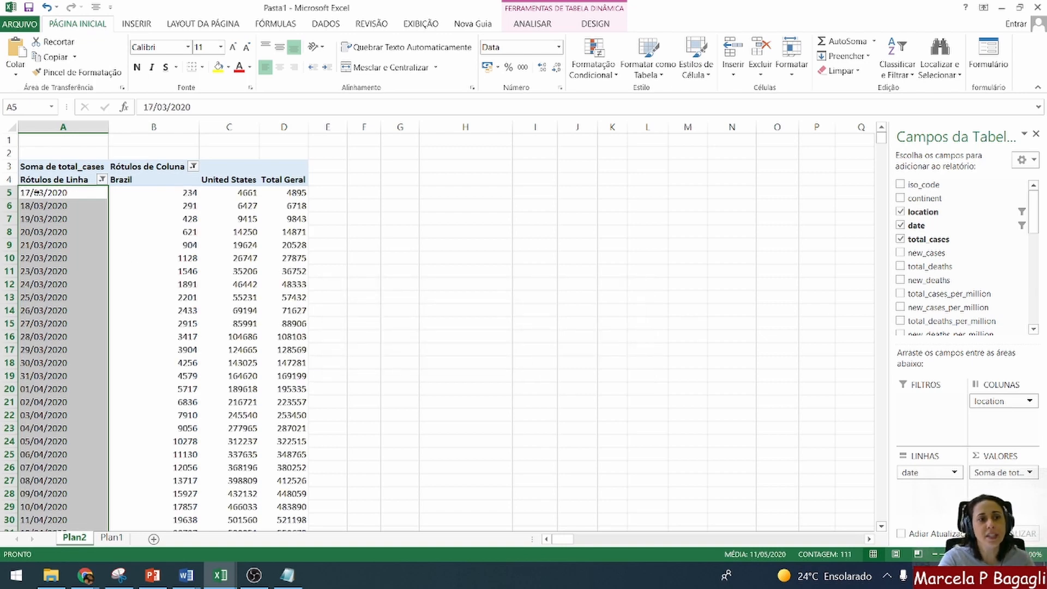
# Examine the filtered date rows from the first date to the last one above the grand total.
pyautogui.click(52, 194)
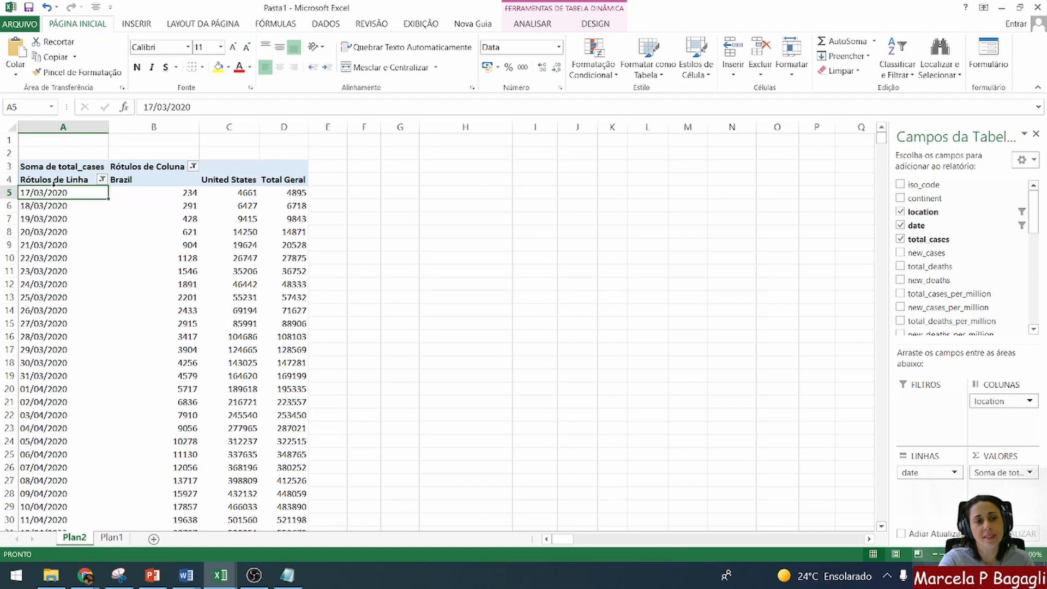
pyautogui.scroll(-20, 52, 262)
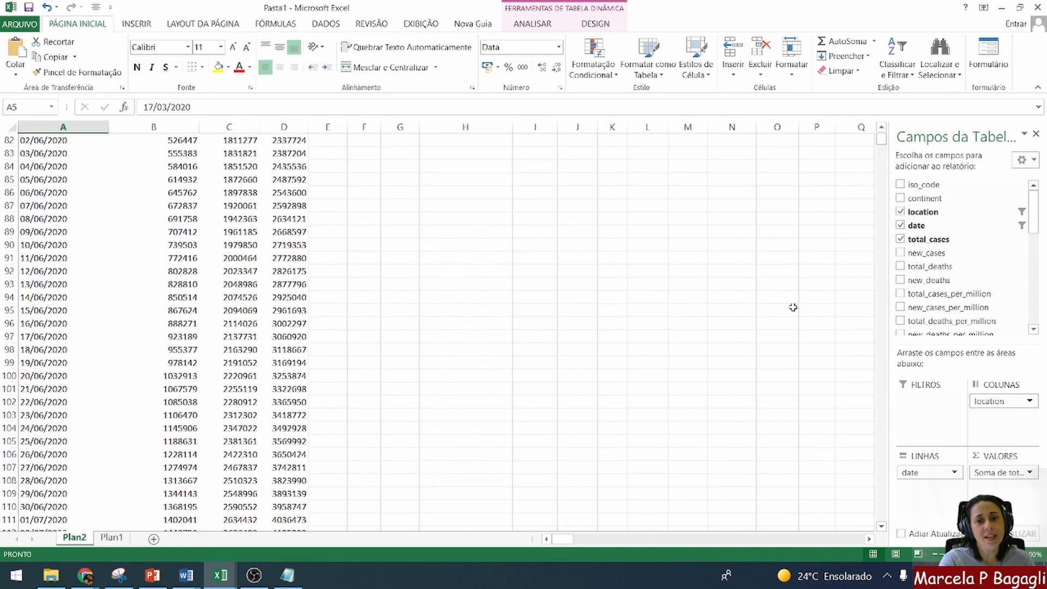
pyautogui.scroll(-12, 883, 514)
pyautogui.scroll(6, 276, 421)
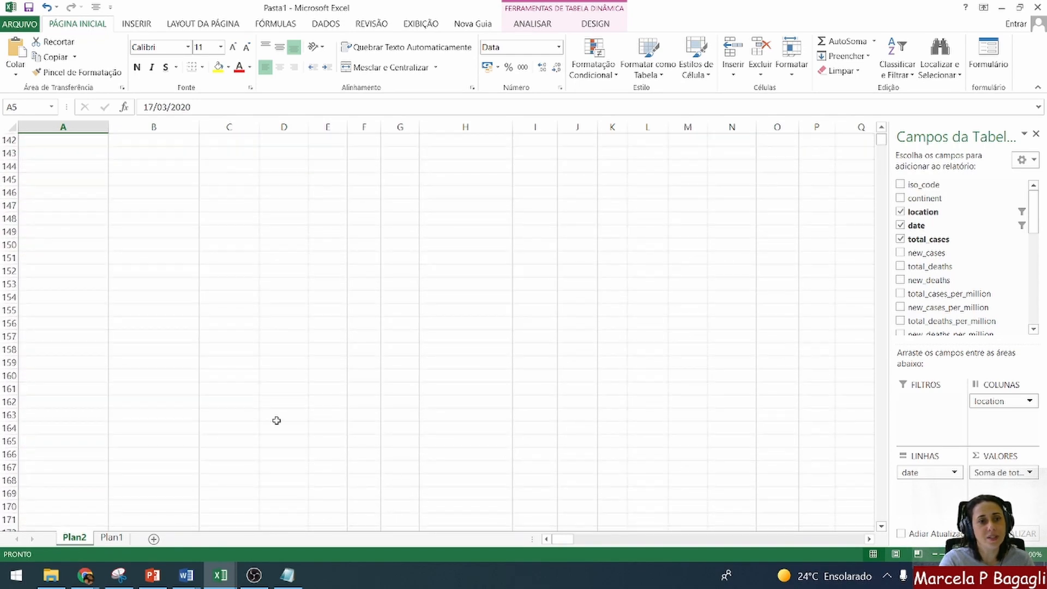
pyautogui.click(32, 298)
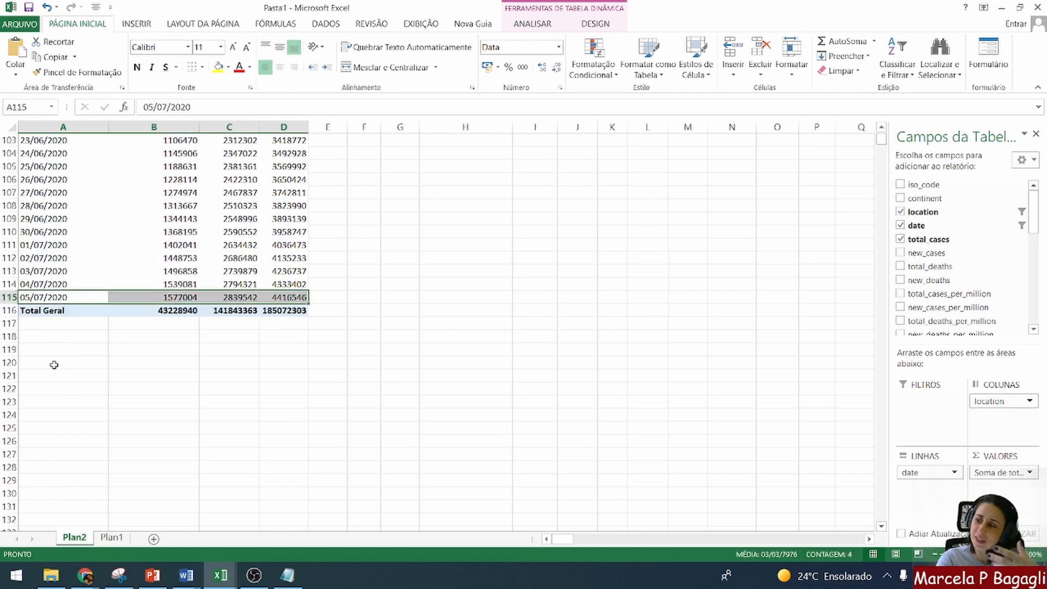
# Return to the first rows of the PivotTable and examine Brazil's total_cases values by date.
pyautogui.scroll(19, 55, 363)
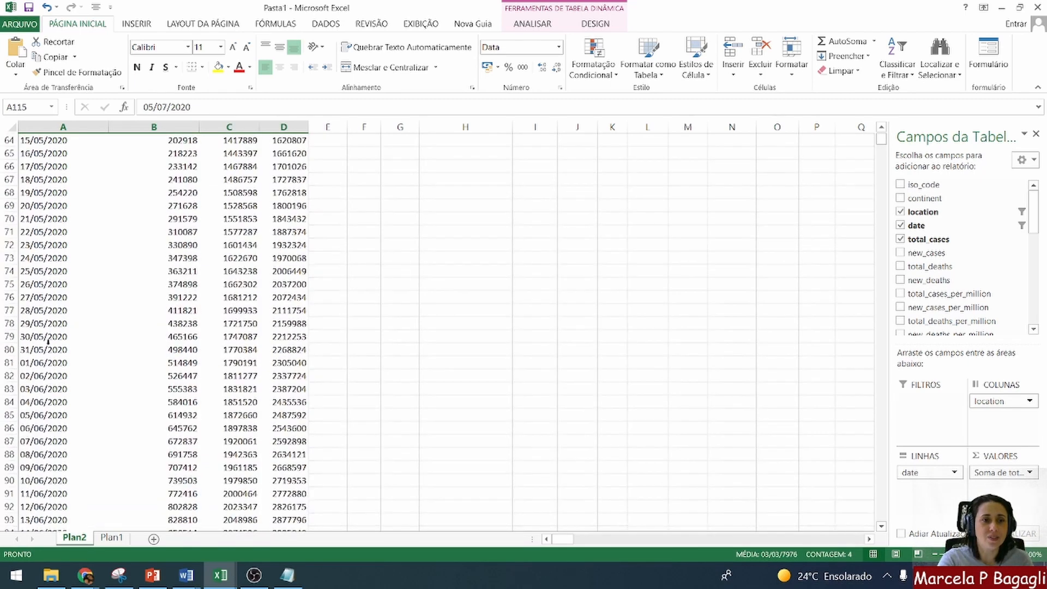
pyautogui.click(882, 128)
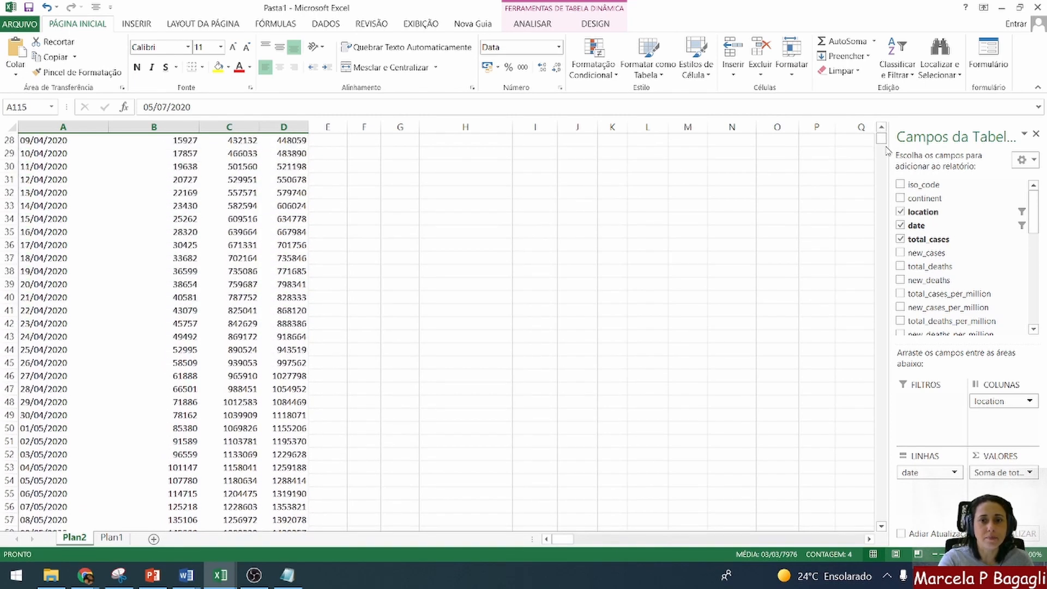
pyautogui.moveTo(883, 140); pyautogui.dragTo(883, 135)
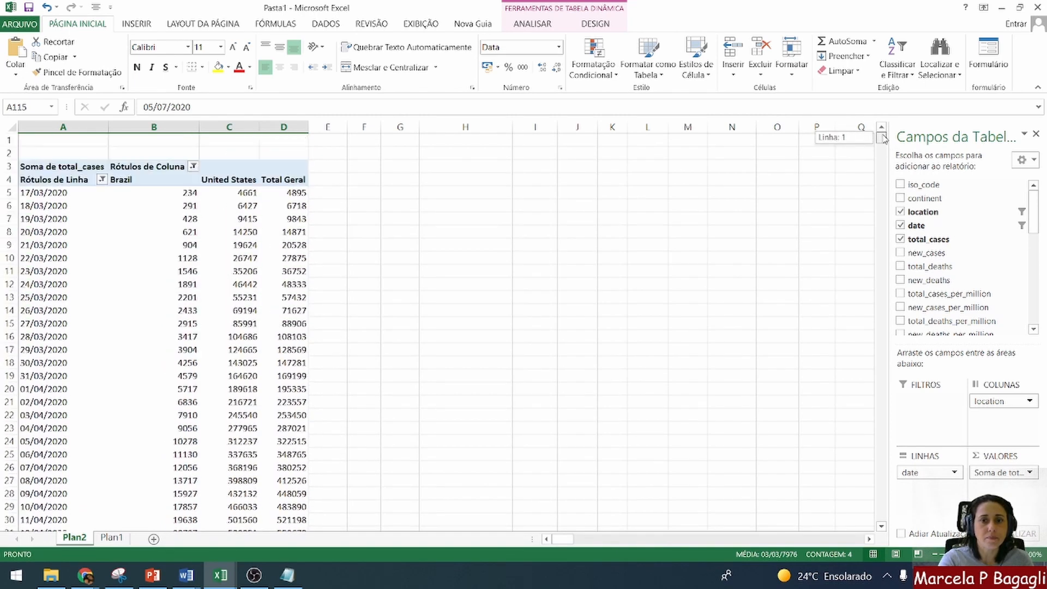
pyautogui.click(157, 190)
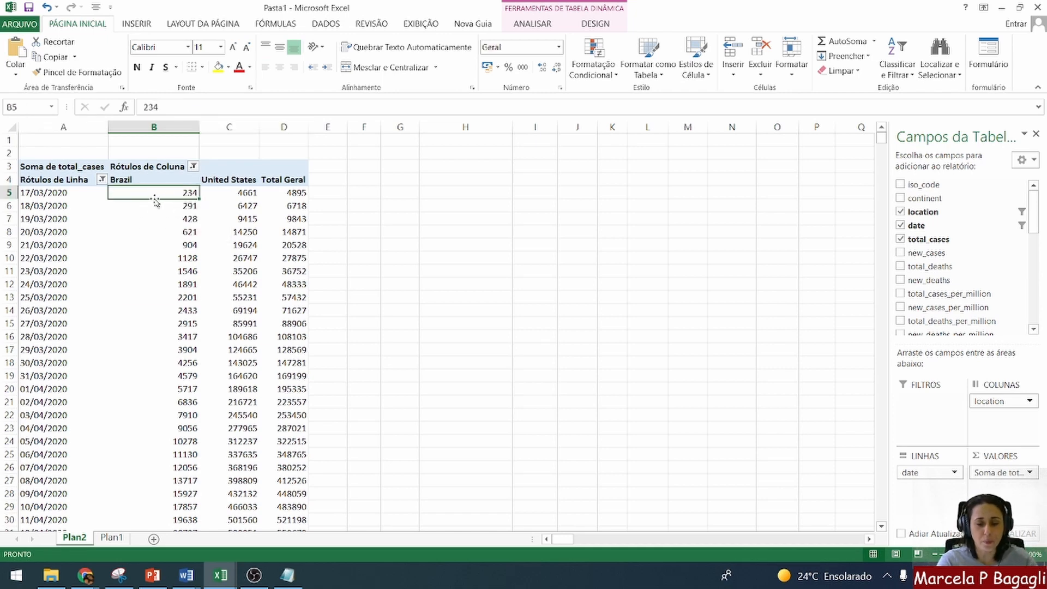
pyautogui.moveTo(155, 192)
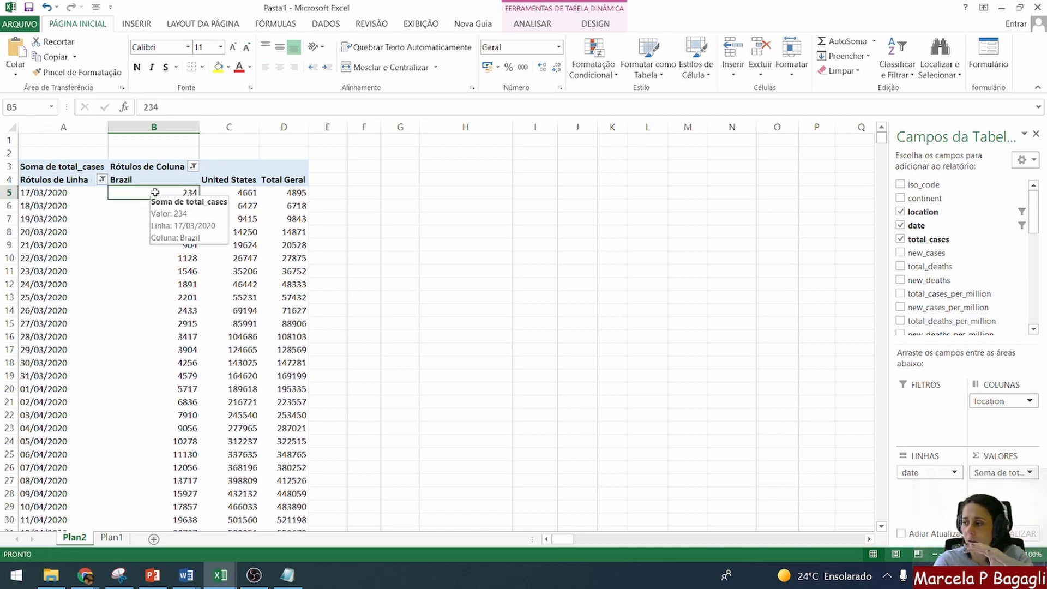
pyautogui.click(473, 243)
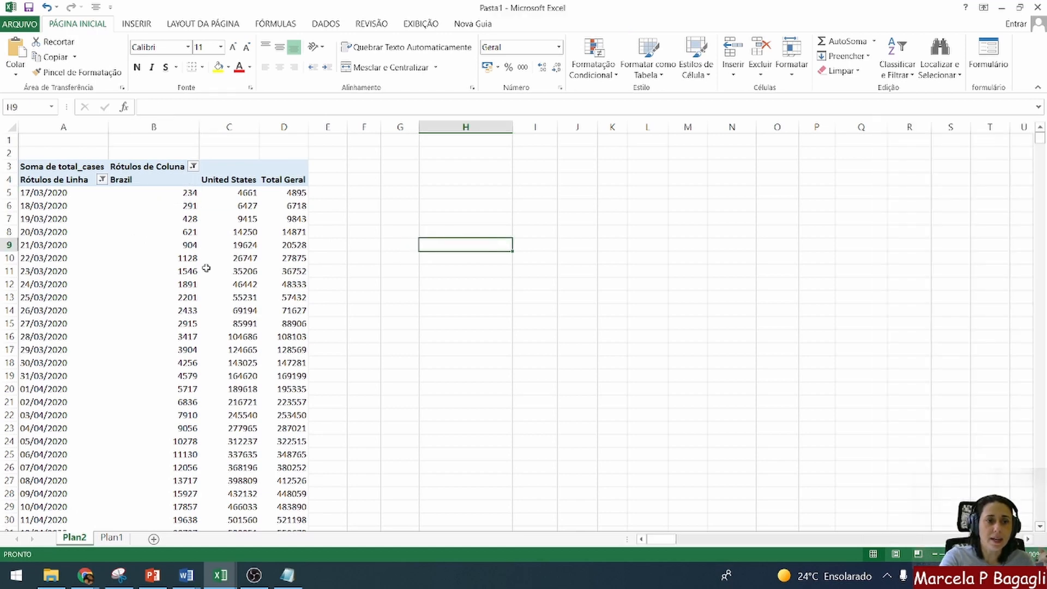
pyautogui.click(153, 270)
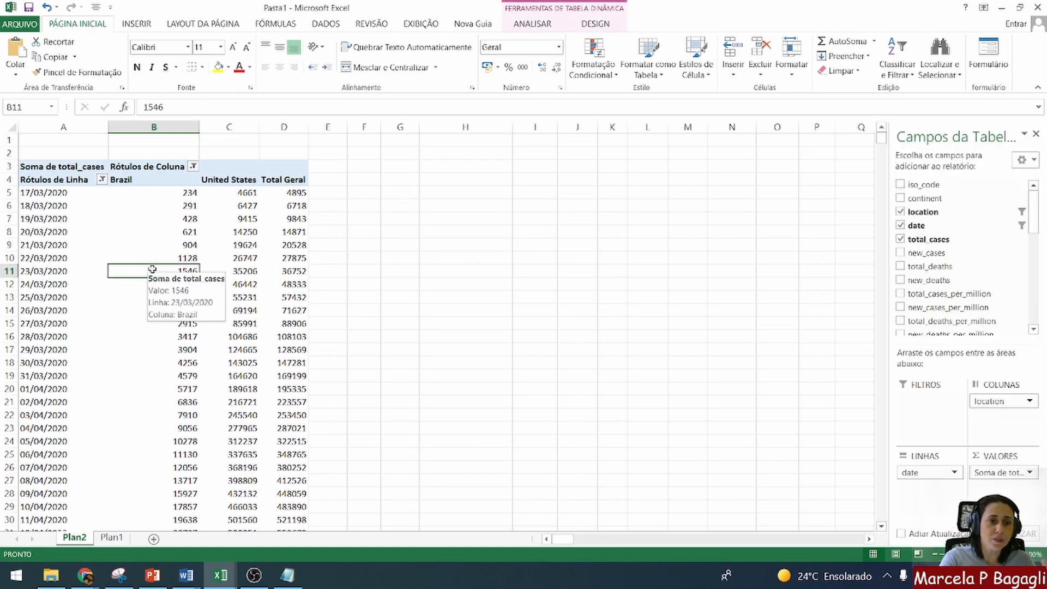
pyautogui.moveTo(158, 208)
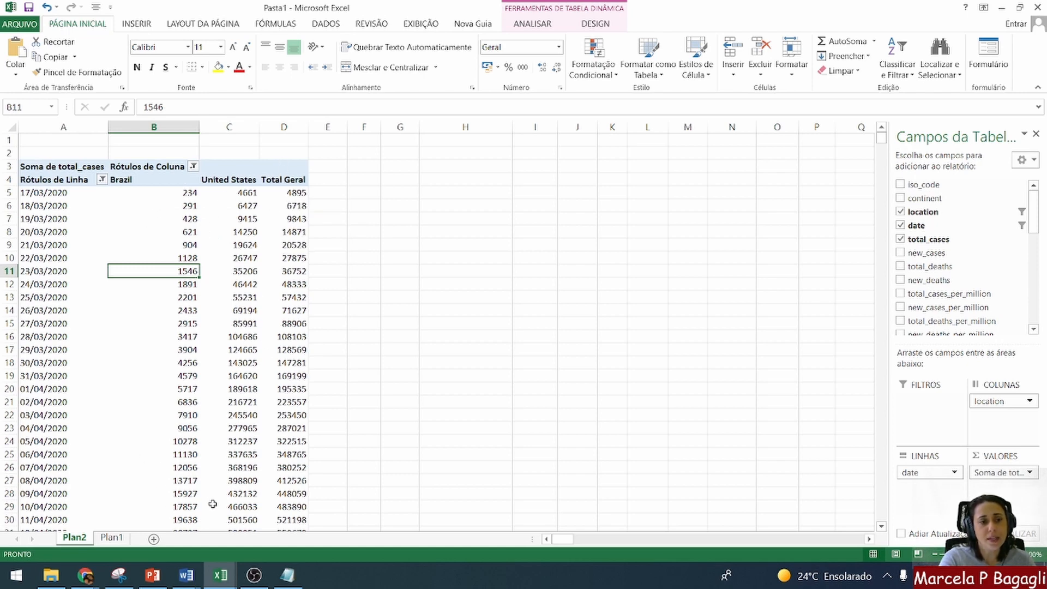
# Remove the Total Geral column from the PivotTable, leaving only the Brazil and United States columns.
pyautogui.click(283, 169)
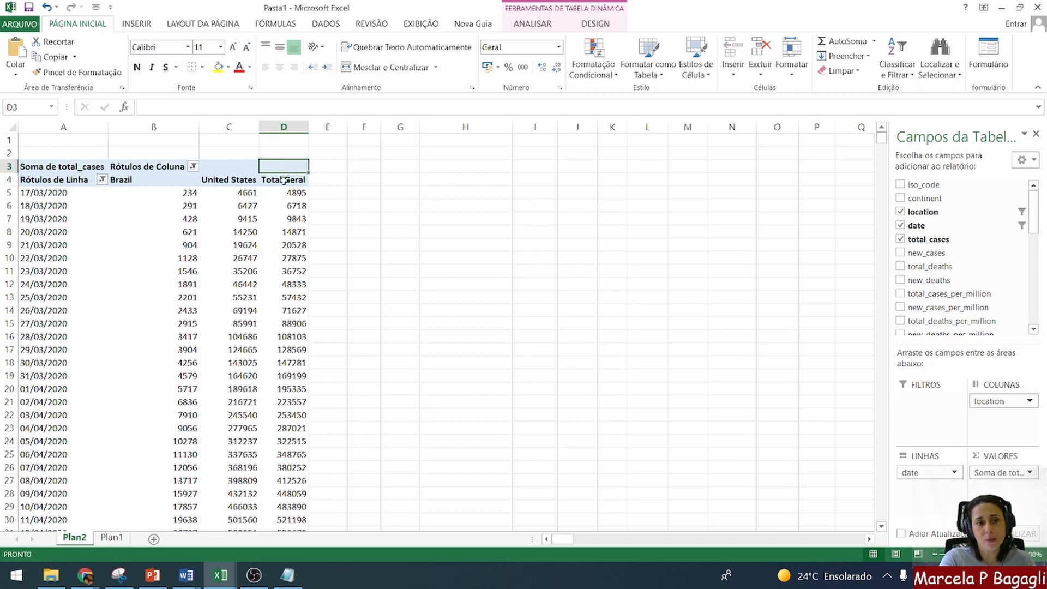
pyautogui.click(283, 181)
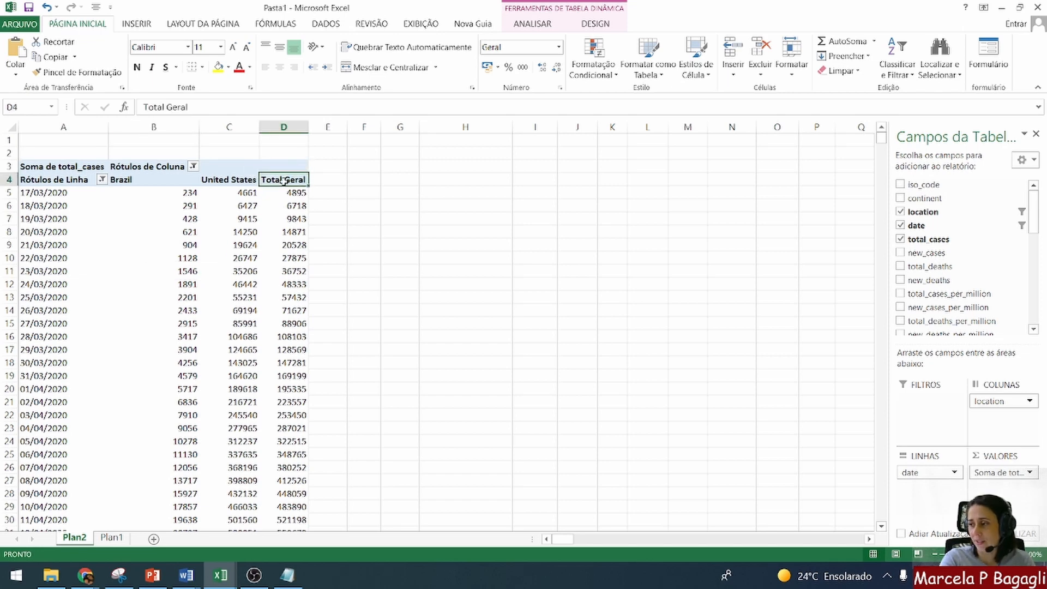
pyautogui.click(179, 196)
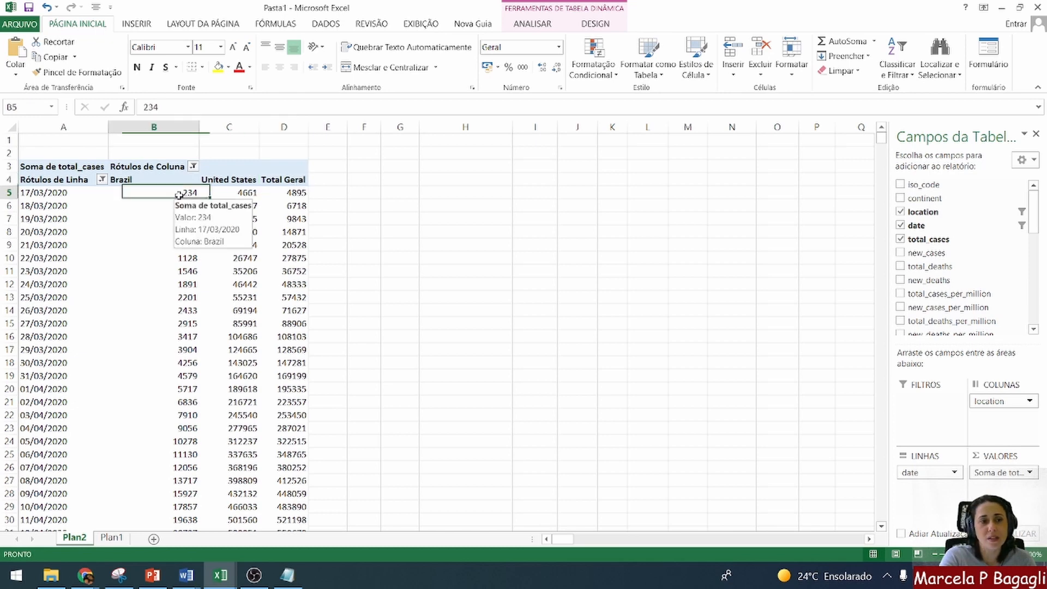
pyautogui.click(232, 192)
pyautogui.click(299, 167)
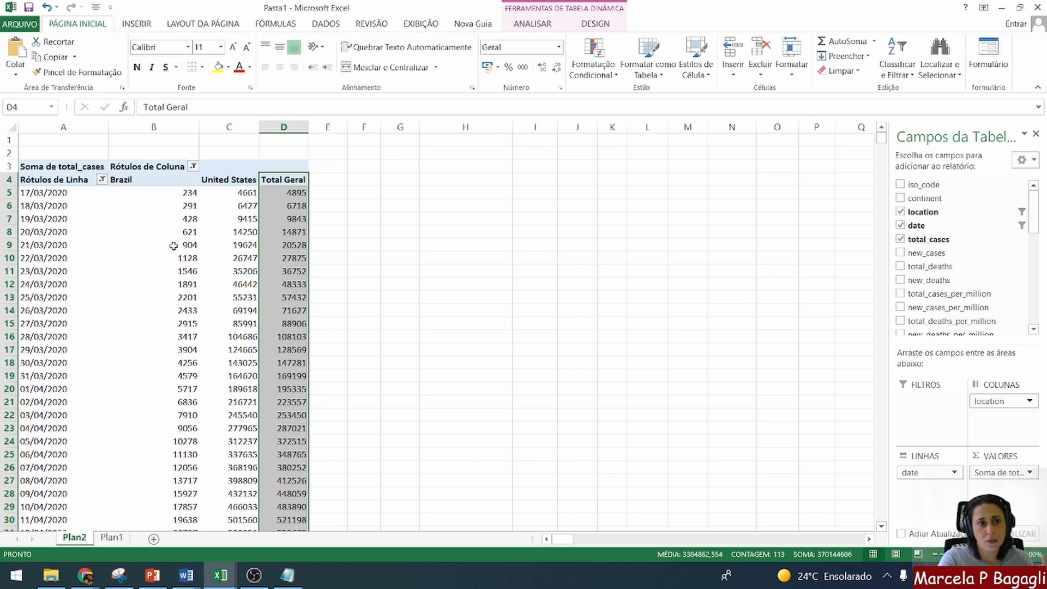
pyautogui.click(292, 179)
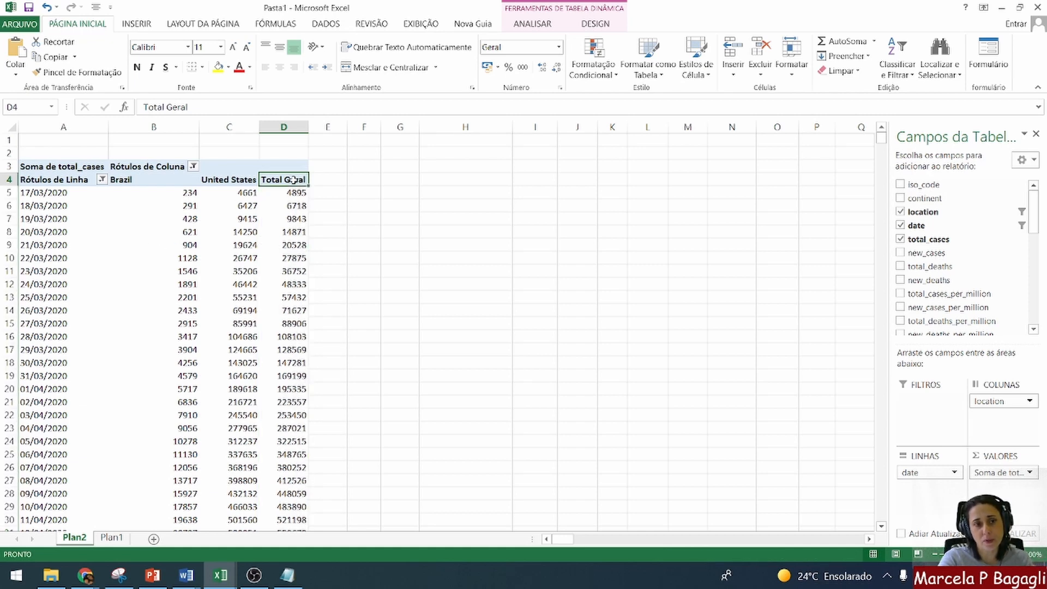
pyautogui.rightClick(293, 179)
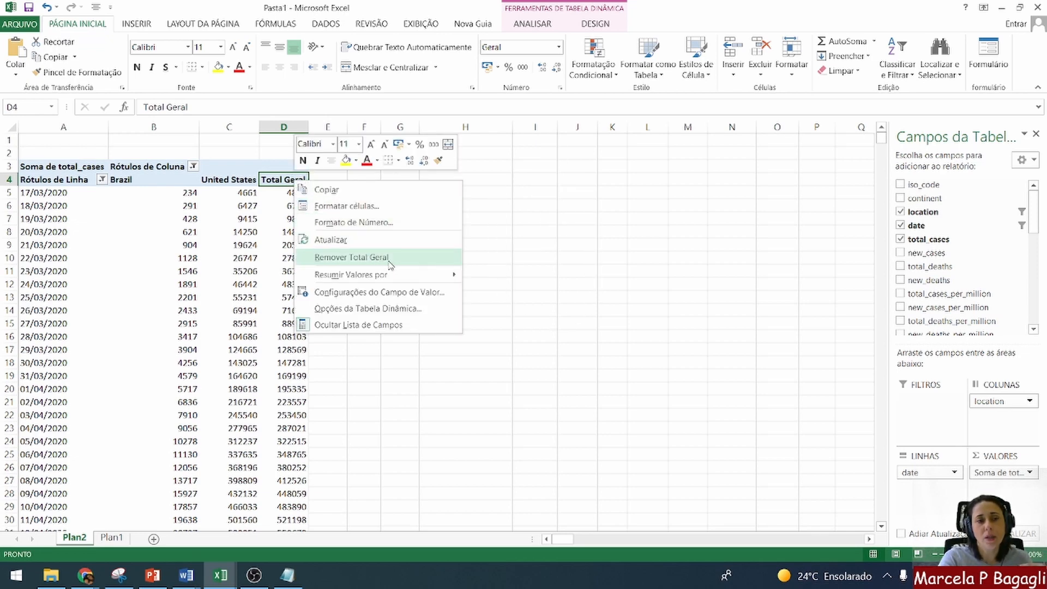
pyautogui.moveTo(439, 282)
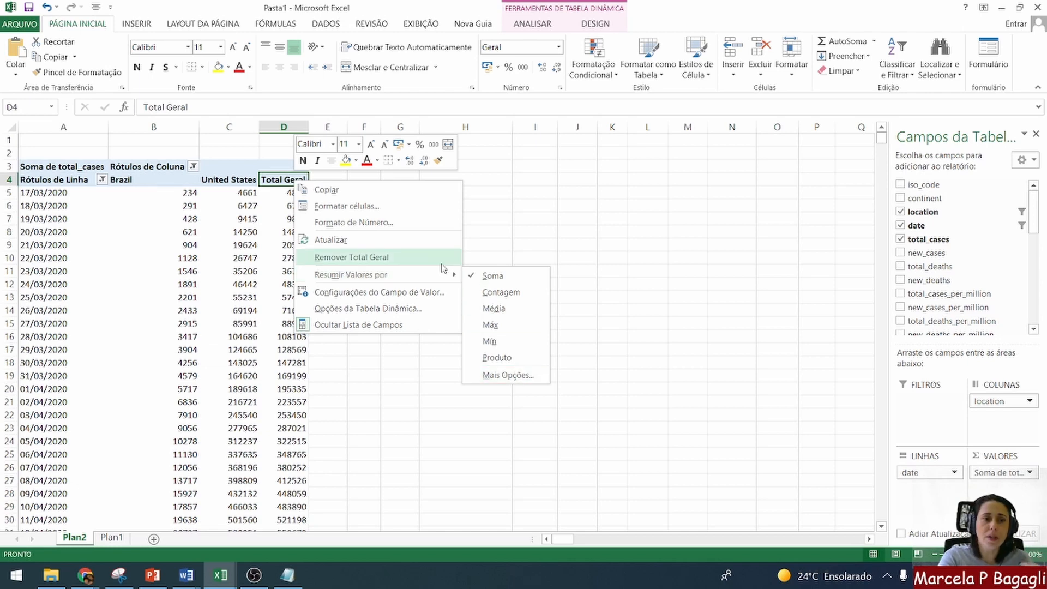
pyautogui.click(352, 256)
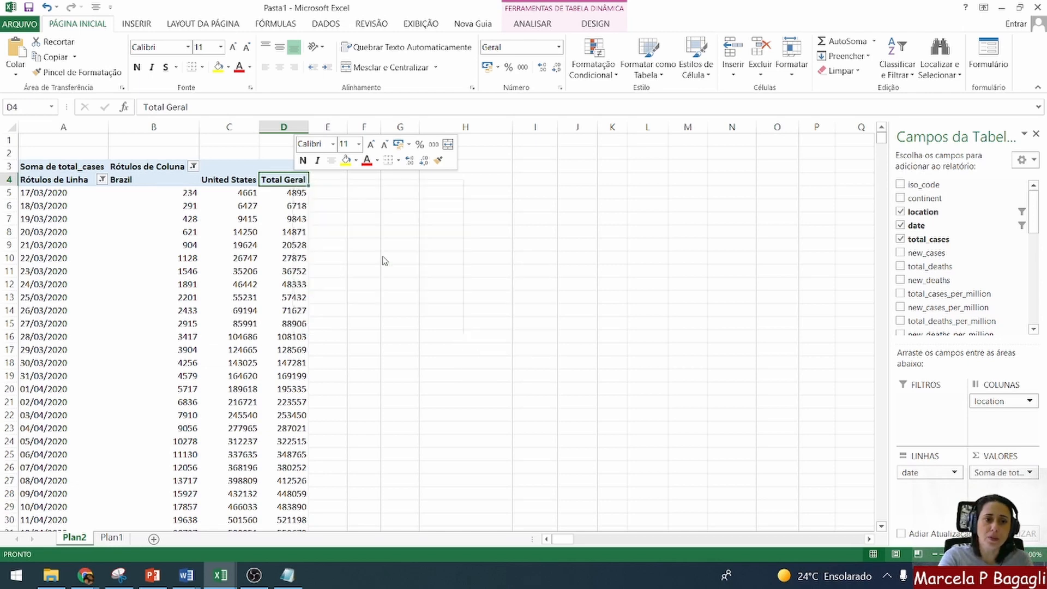
pyautogui.click(164, 246)
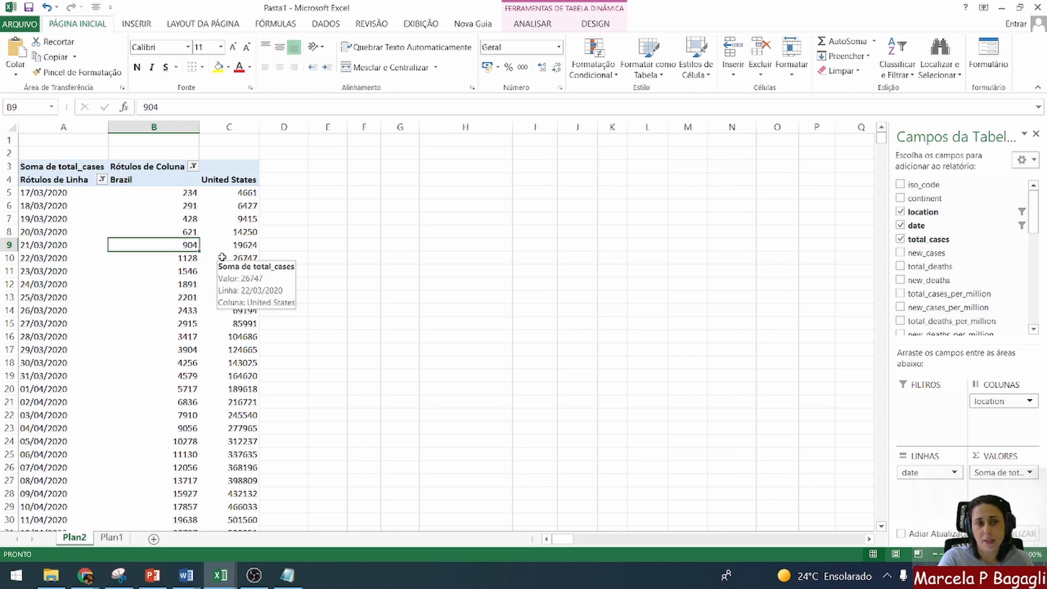
# Enter a formula in D5 that subtracts Brazil's total cases from the United States' for 17/03/2020.
pyautogui.click(293, 196)
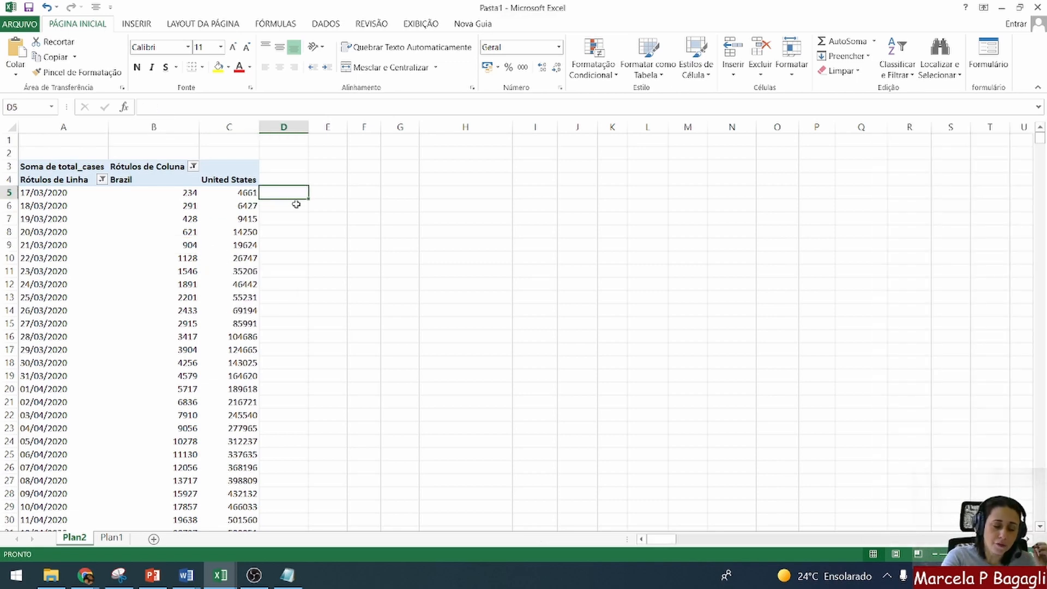
pyautogui.write('=')
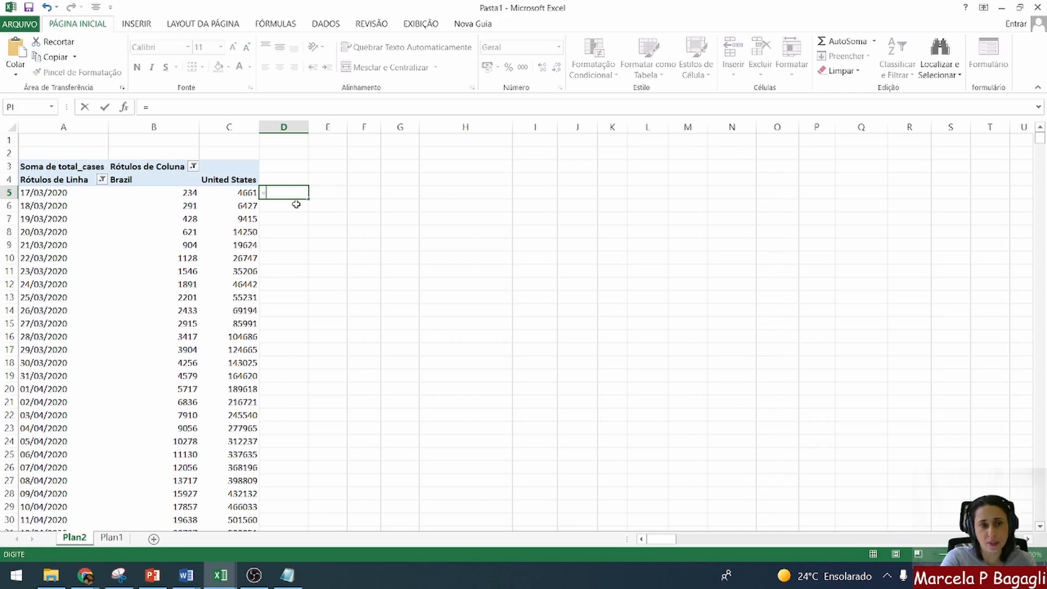
pyautogui.click(243, 193)
pyautogui.write('-')
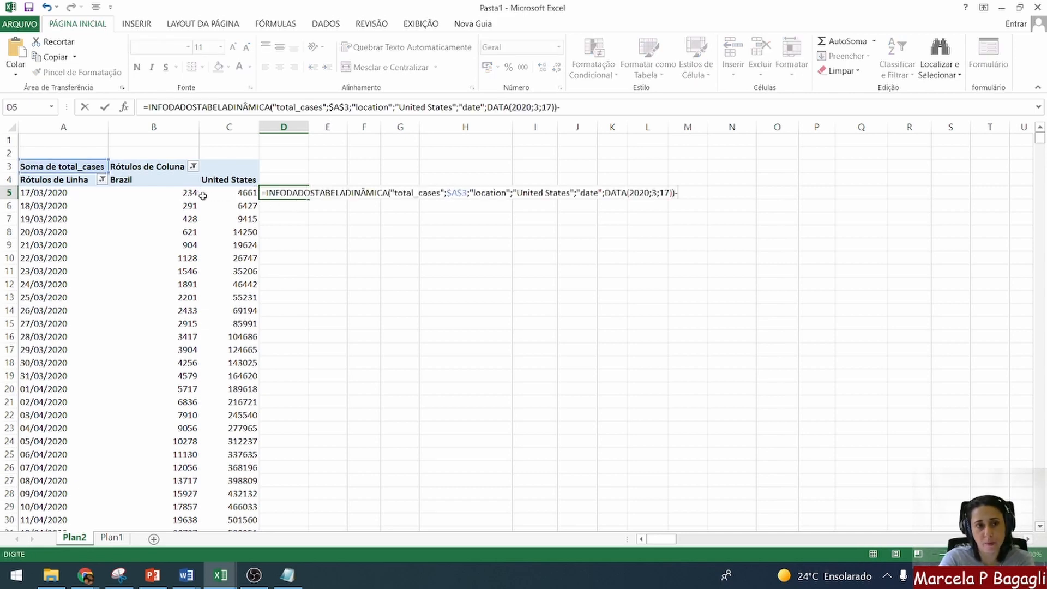
pyautogui.click(163, 193)
pyautogui.press('Return')
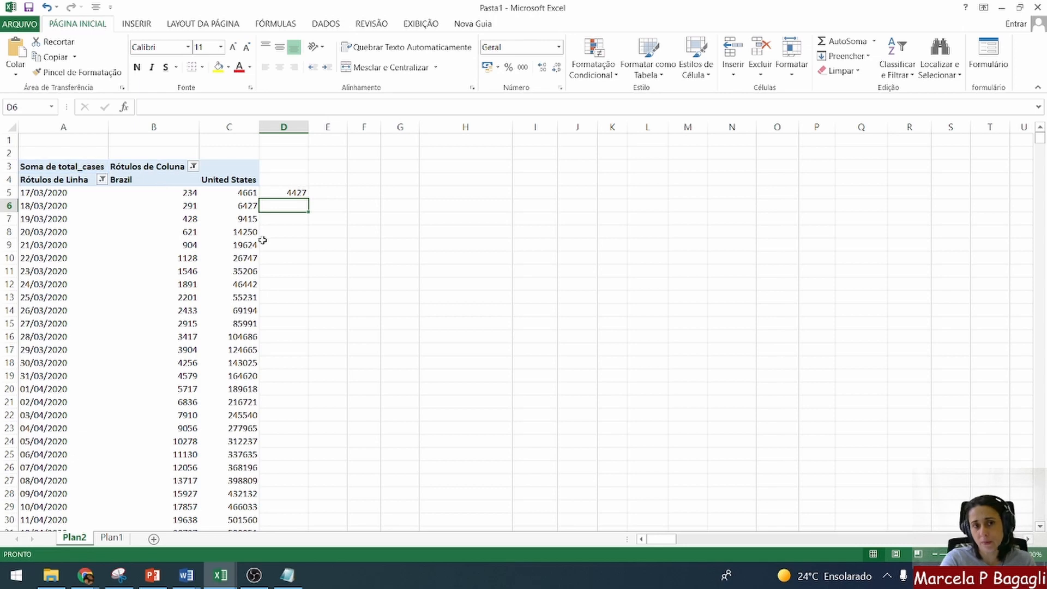
pyautogui.click(302, 192)
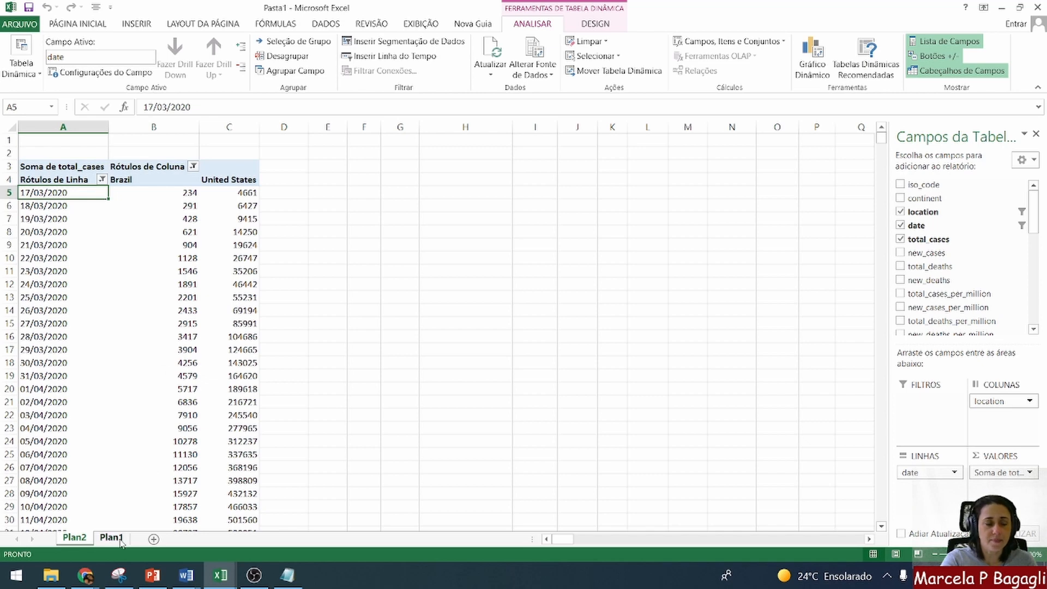
# Rename the PivotTable sheet as dinâmica and the source data sheet as base dados.
pyautogui.doubleClick(77, 538)
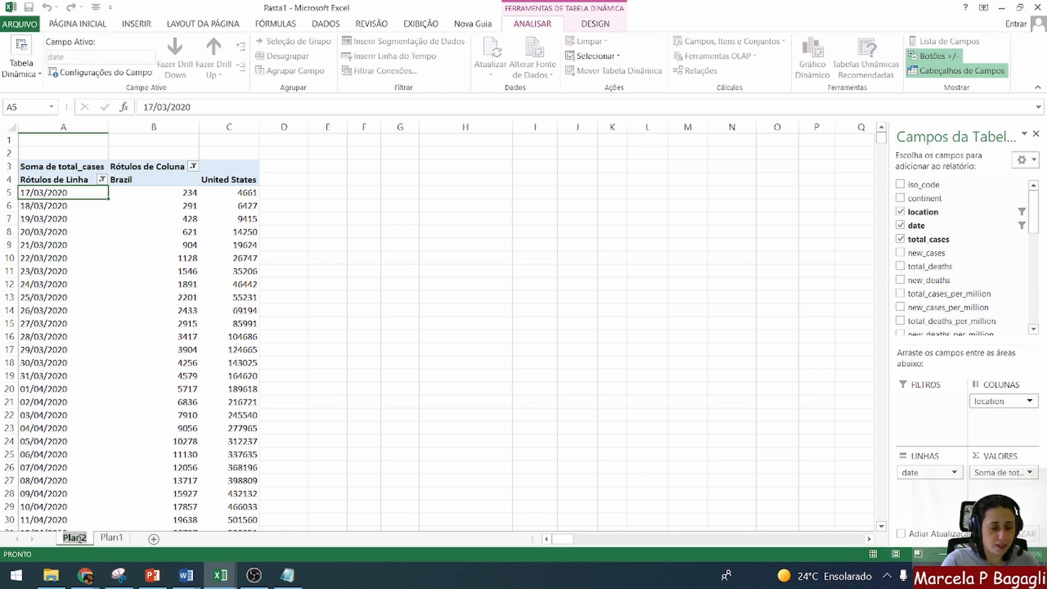
pyautogui.write('dinâmica')
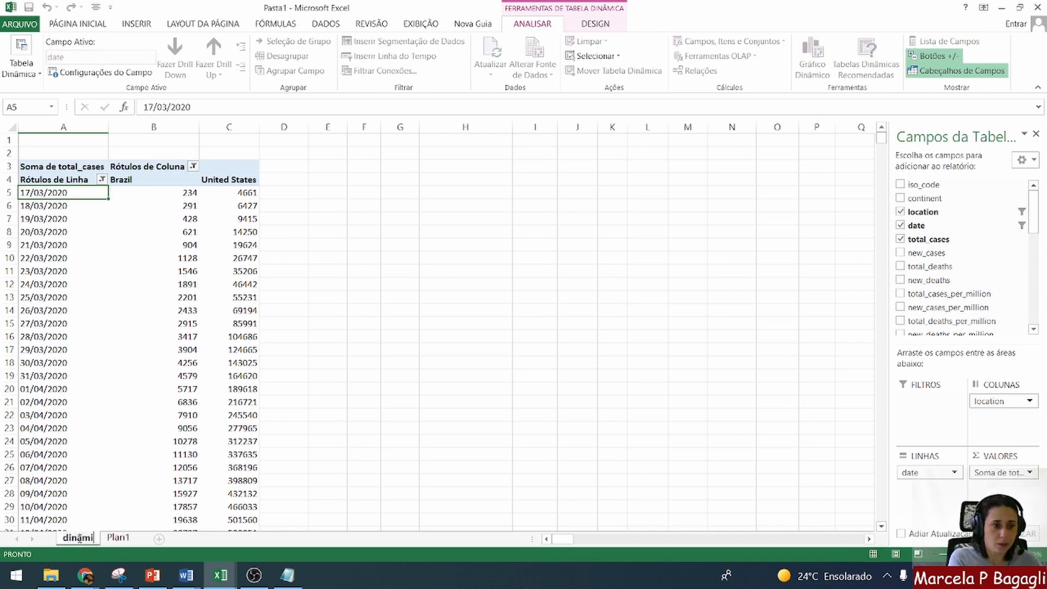
pyautogui.press('Return')
pyautogui.click(128, 538)
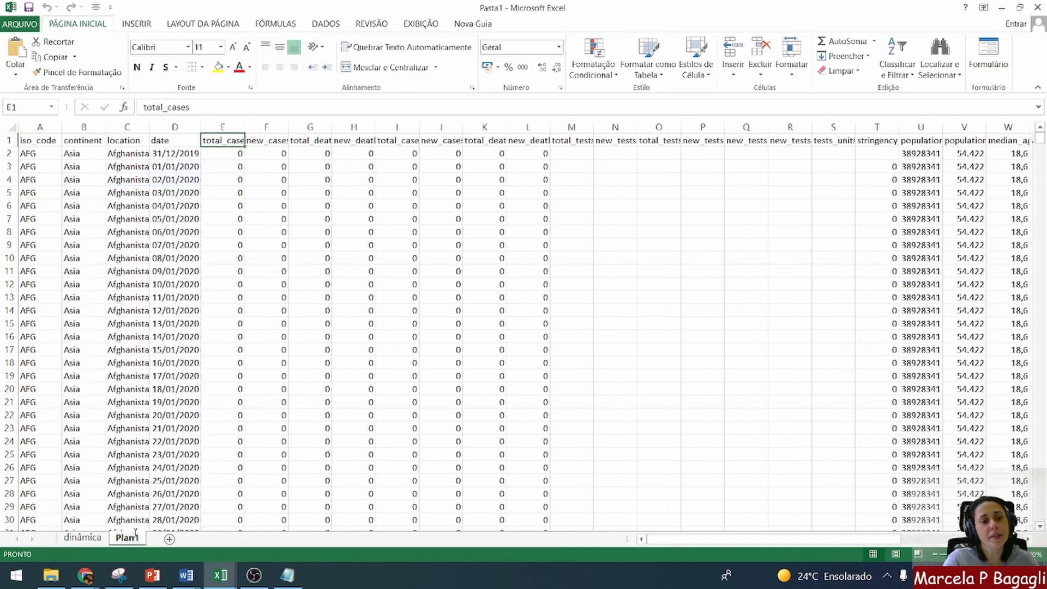
pyautogui.doubleClick(130, 538)
pyautogui.write('base dados')
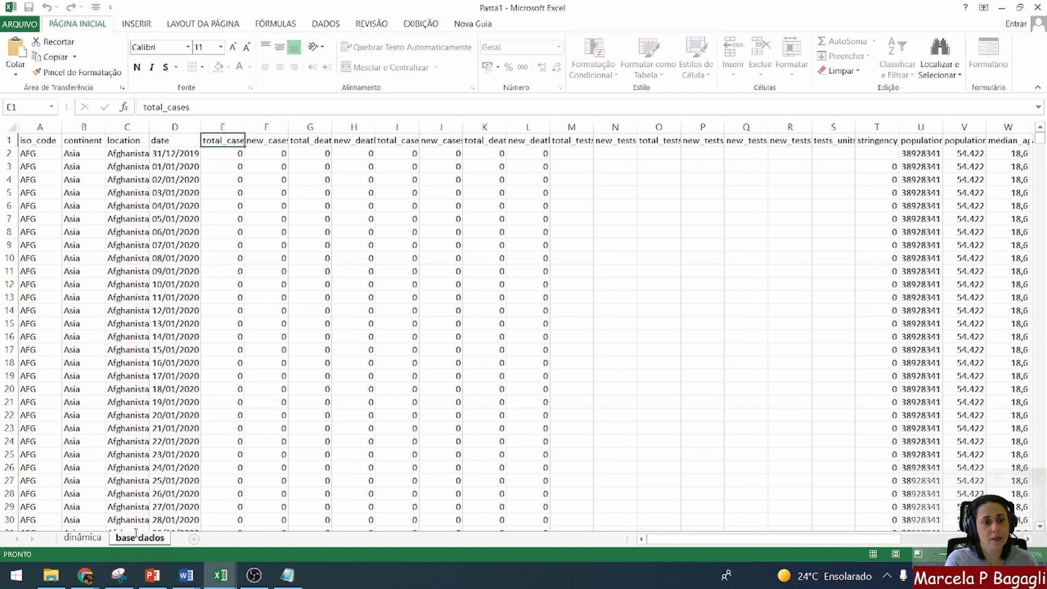
pyautogui.press('Return')
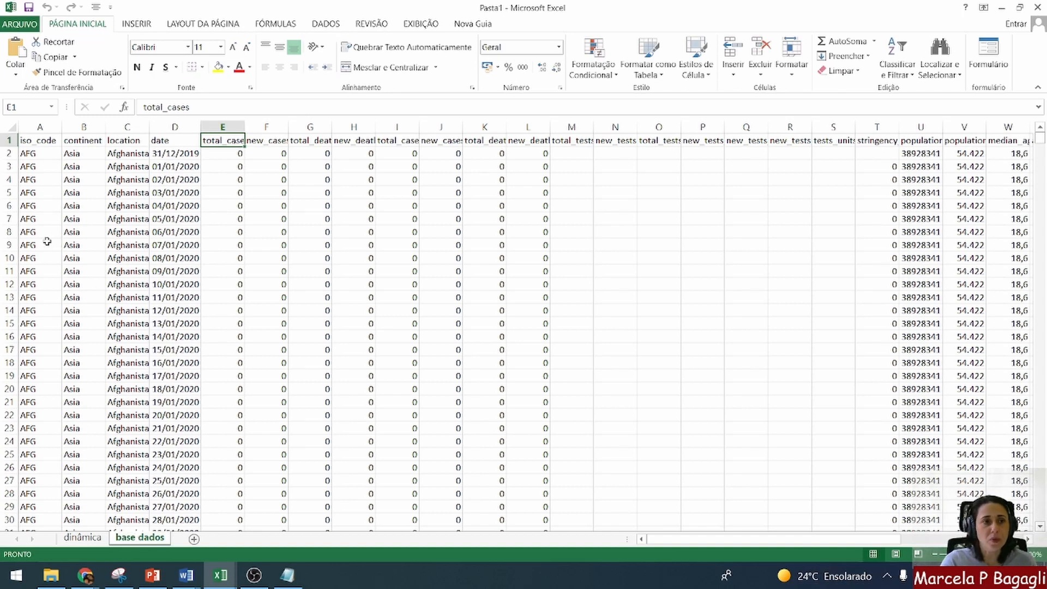
# Turn on filtering for the source data's header row and filter the location column to only Brazil.
pyautogui.click(121, 141)
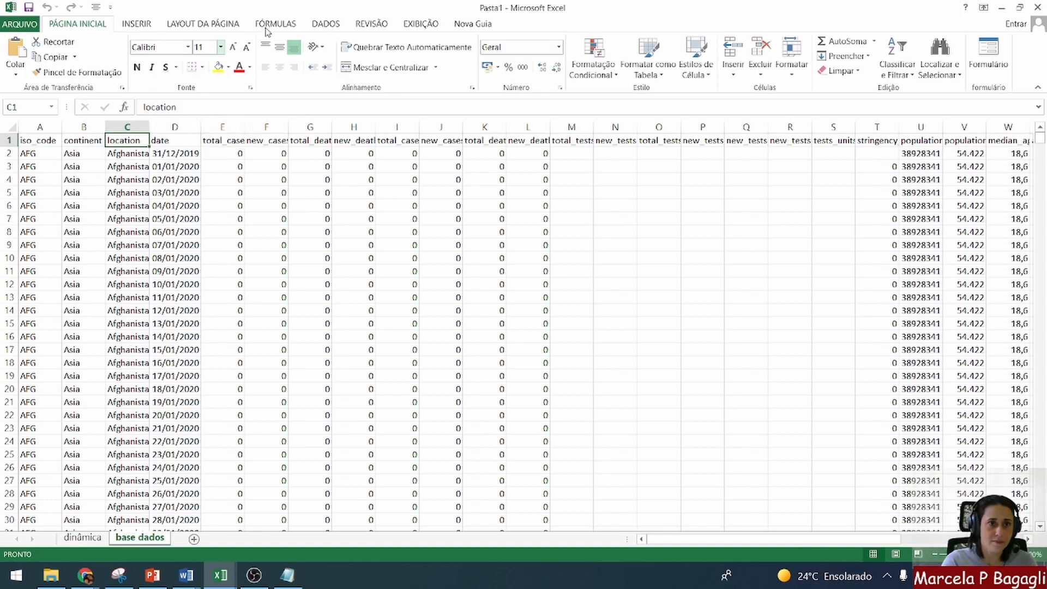
pyautogui.click(326, 24)
pyautogui.click(347, 55)
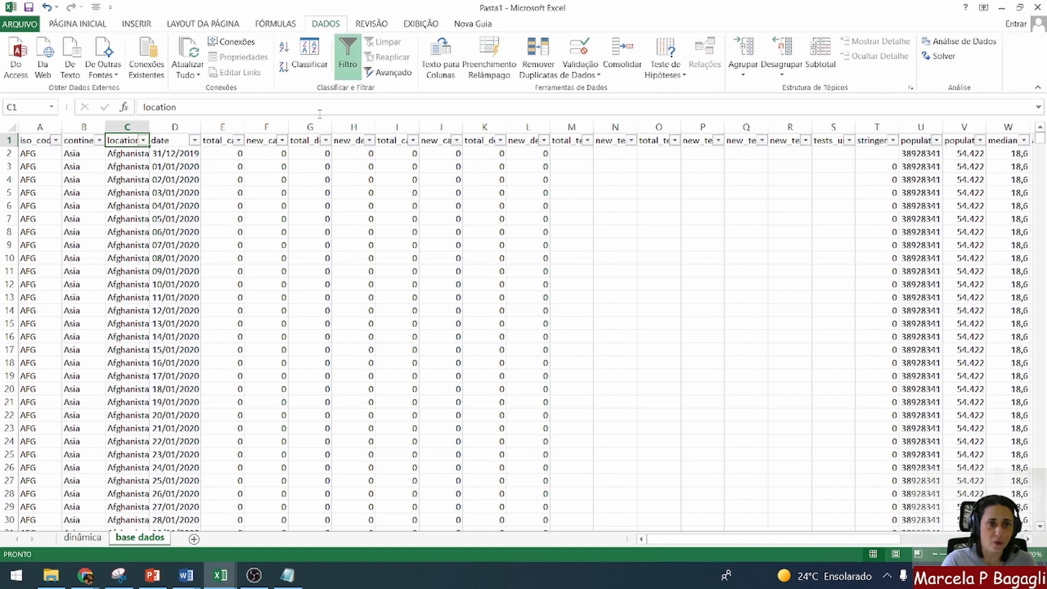
pyautogui.click(143, 140)
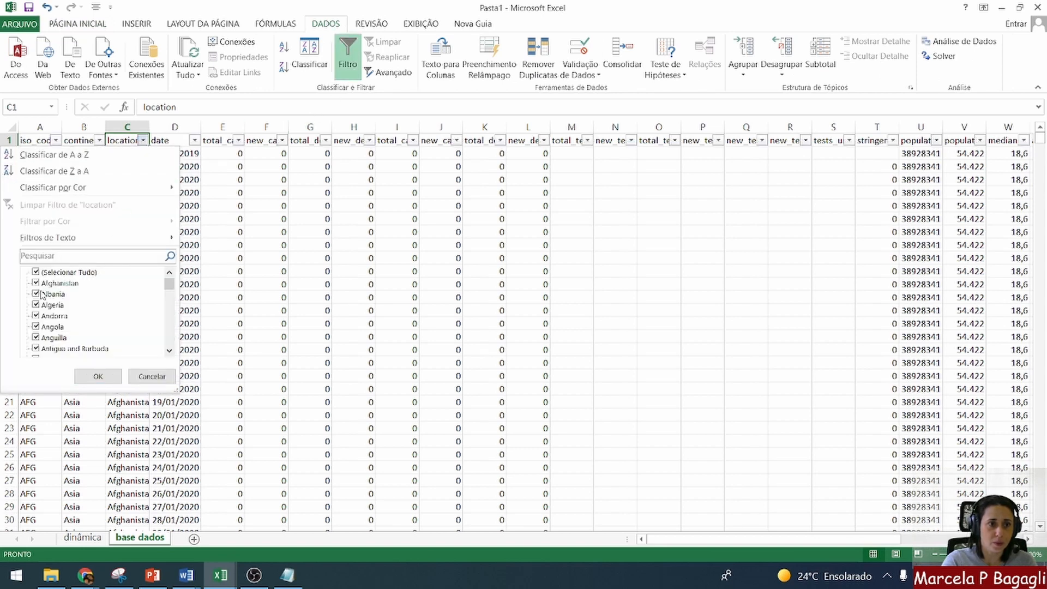
pyautogui.click(37, 255)
pyautogui.write('bras')
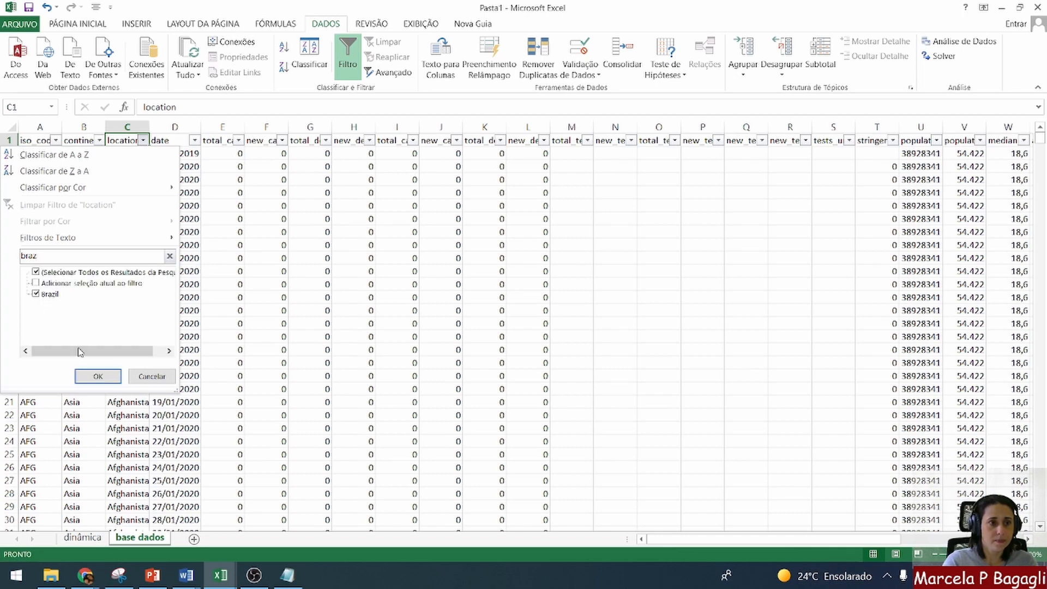
pyautogui.click(100, 377)
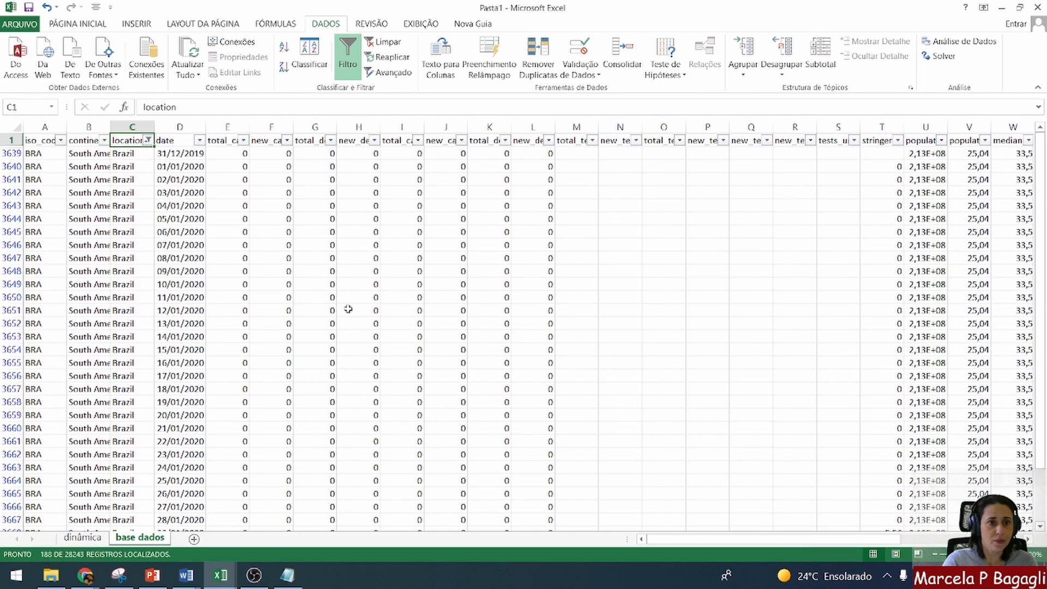
# Set Brazil's total_cases in the source data to 100000 for 10/03/2020 and 11/03/2020, and to 1000 for 12/03/2020.
pyautogui.click(238, 254)
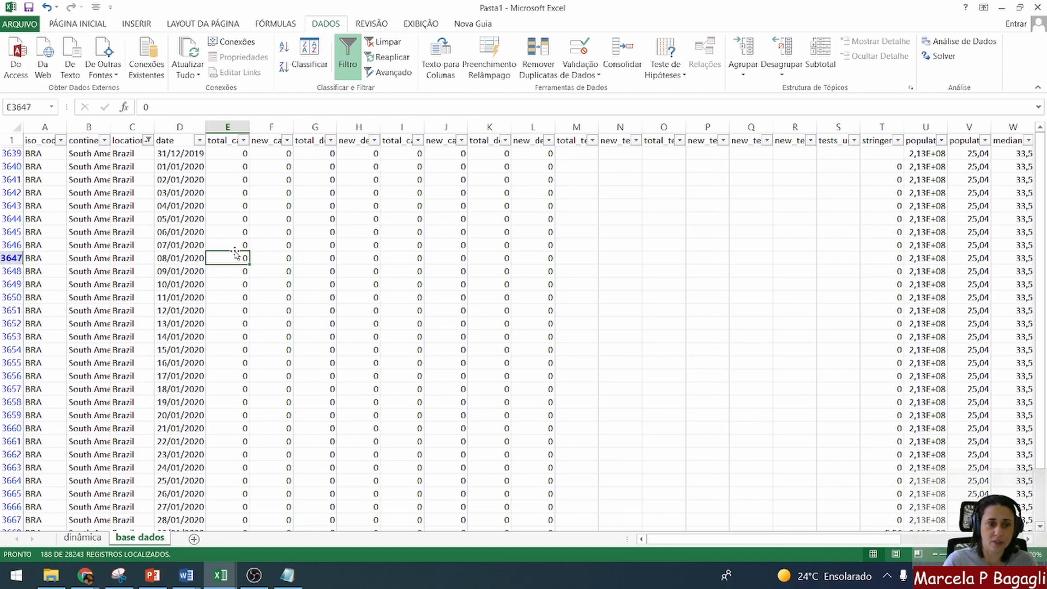
pyautogui.scroll(-20, 236, 253)
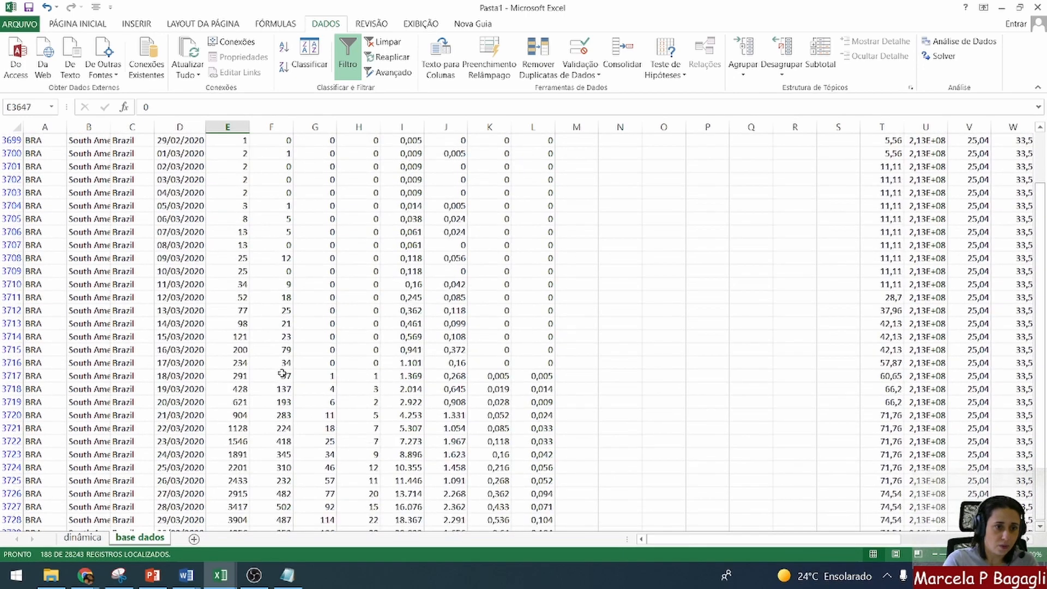
pyautogui.click(233, 275)
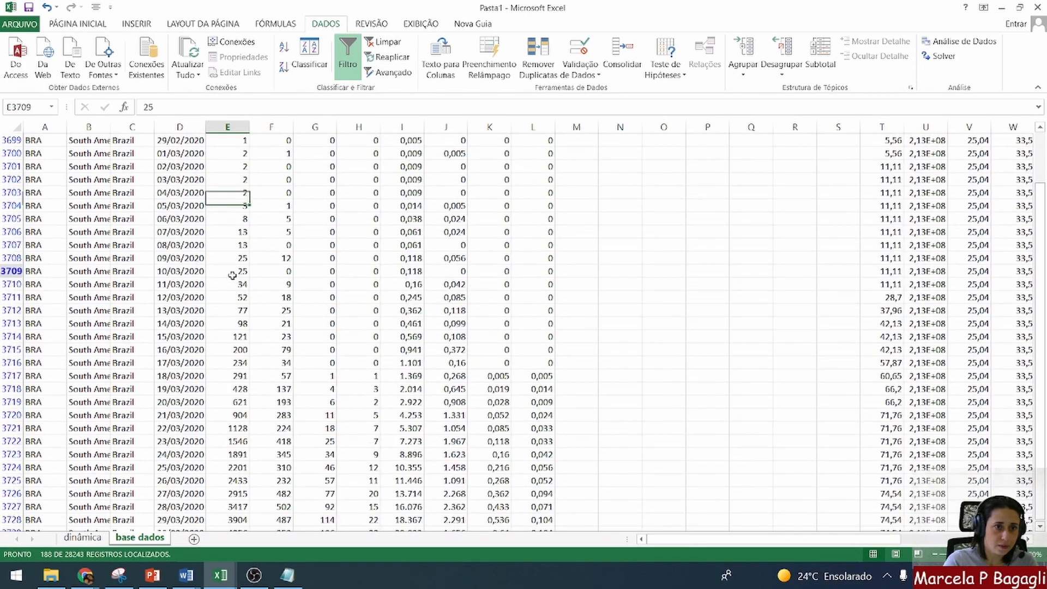
pyautogui.write('100000')
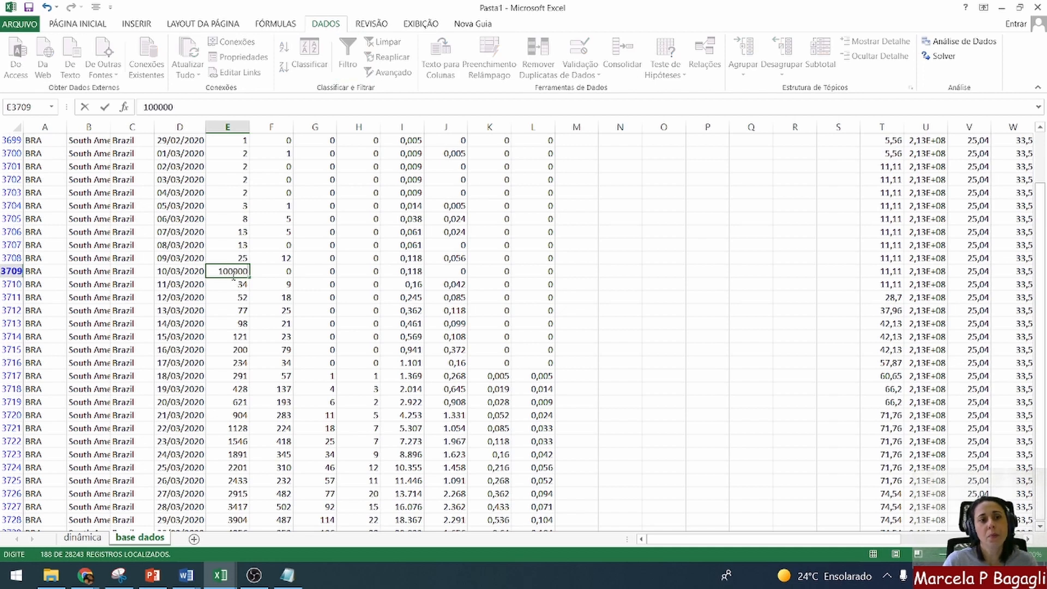
pyautogui.press('Return')
pyautogui.write('100000')
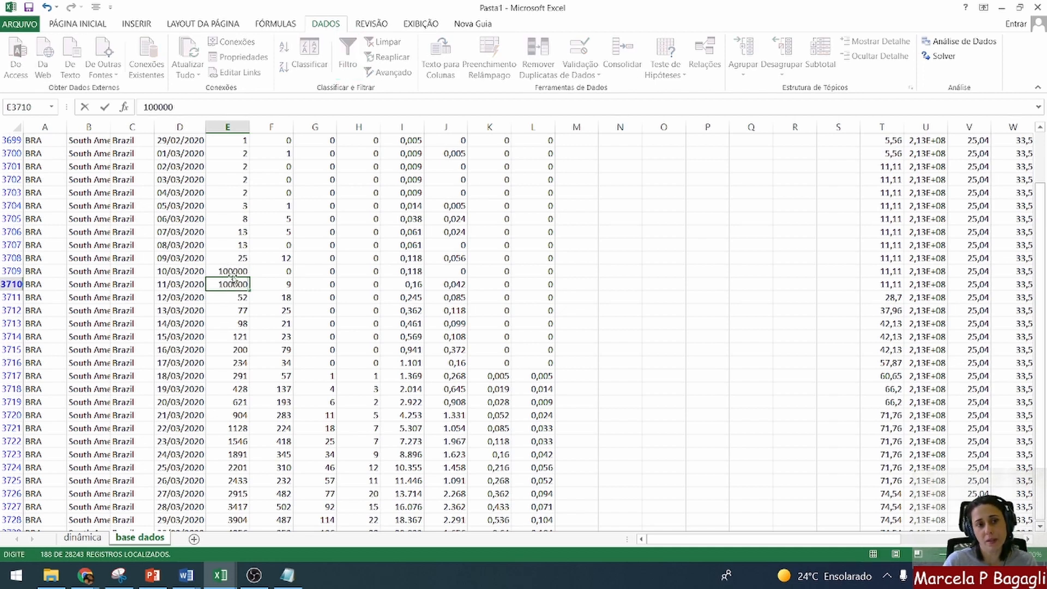
pyautogui.press('Return')
pyautogui.write('1000')
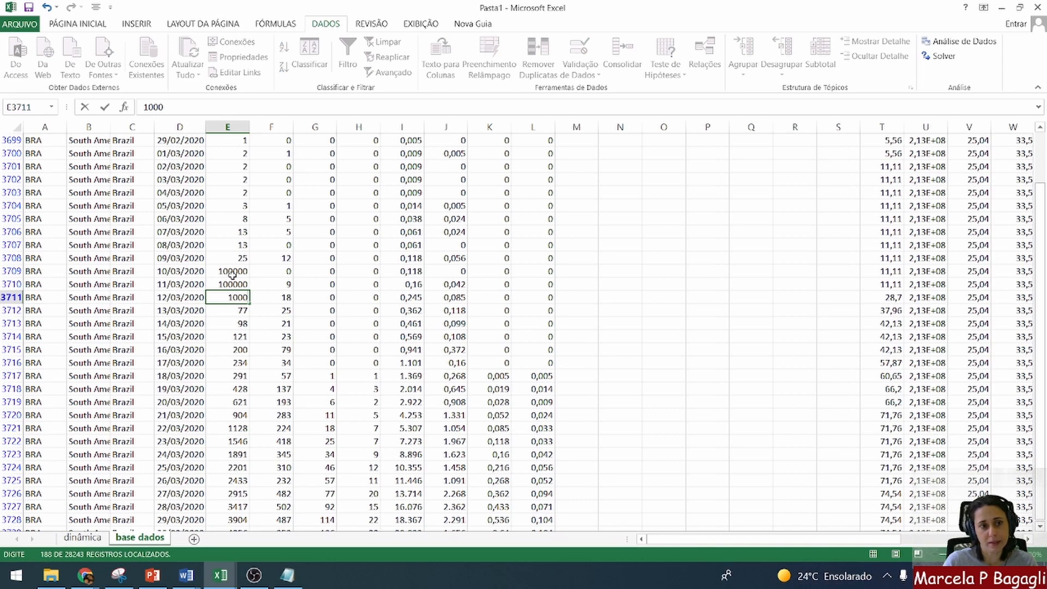
pyautogui.press('Return')
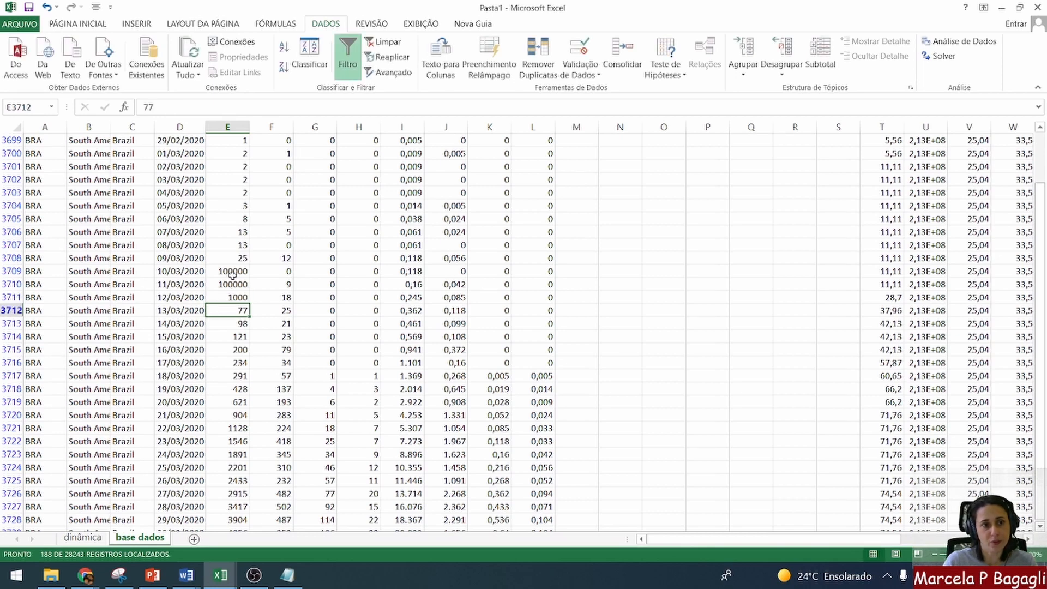
# Set Brazil's total_cases in the source data to 100000 for 17/03/2020 and 1000000 for 18/03/2020.
pyautogui.press('Up')
pyautogui.press('Down')
pyautogui.press('Down')
pyautogui.press('Down')
pyautogui.press('Down')
pyautogui.press('Down')
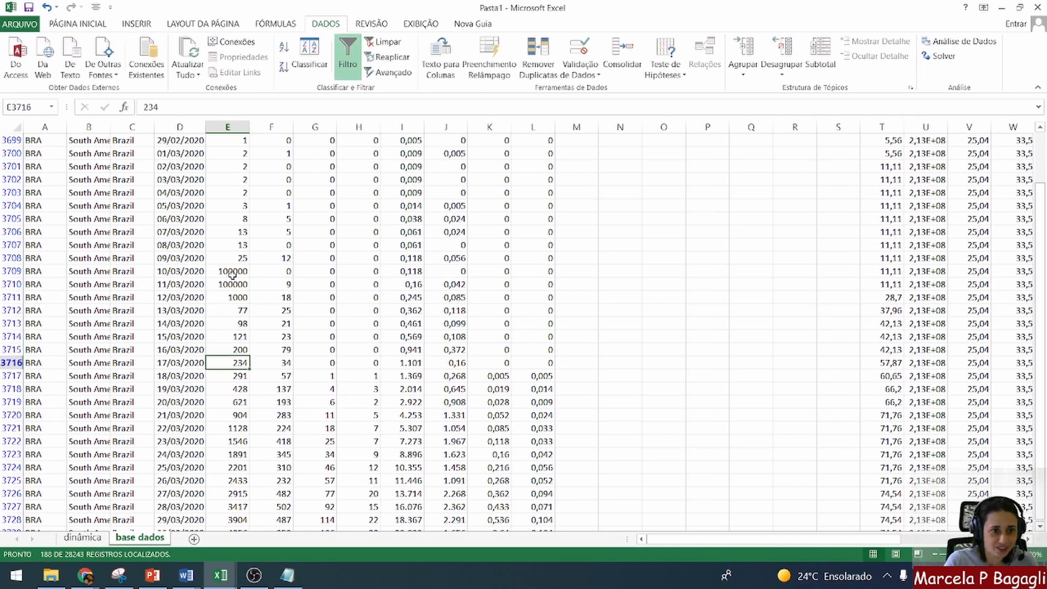
pyautogui.write('100000')
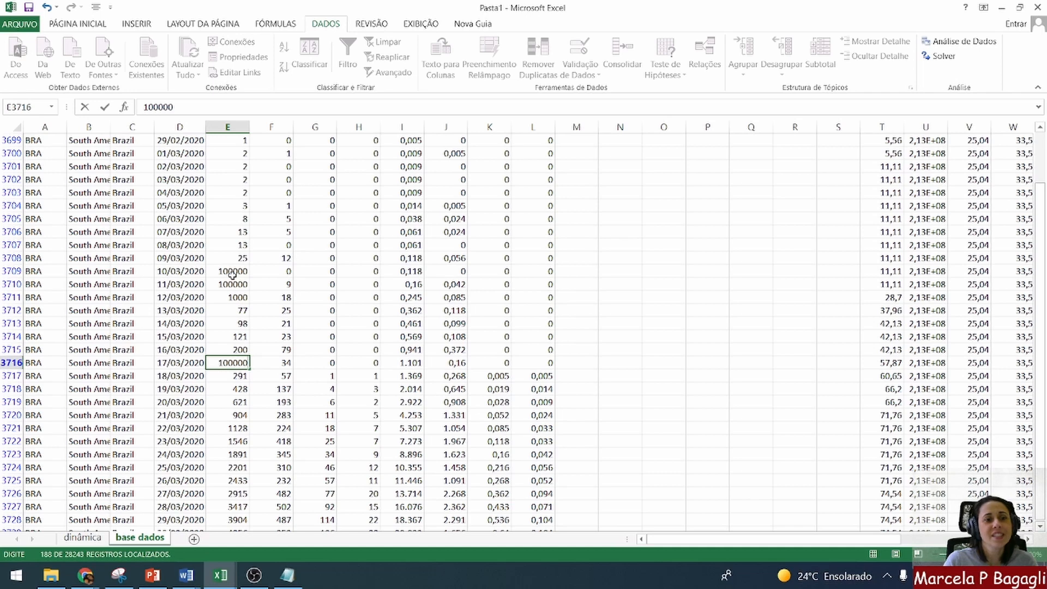
pyautogui.press('Return')
pyautogui.write('1000000')
pyautogui.press('Return')
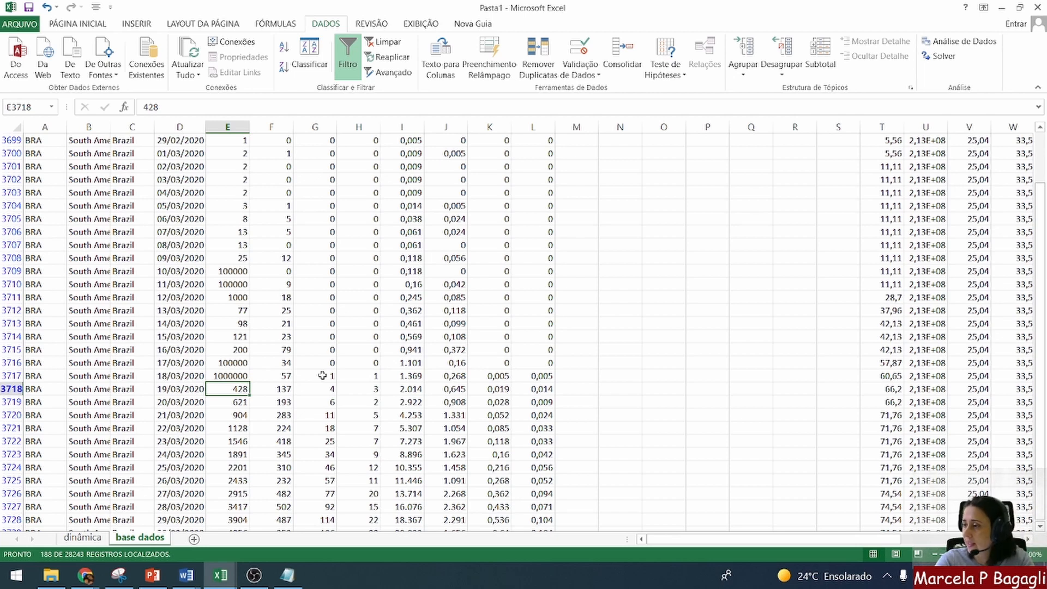
# Insert a new column at H in the source data and give it the header nada.
pyautogui.rightClick(354, 129)
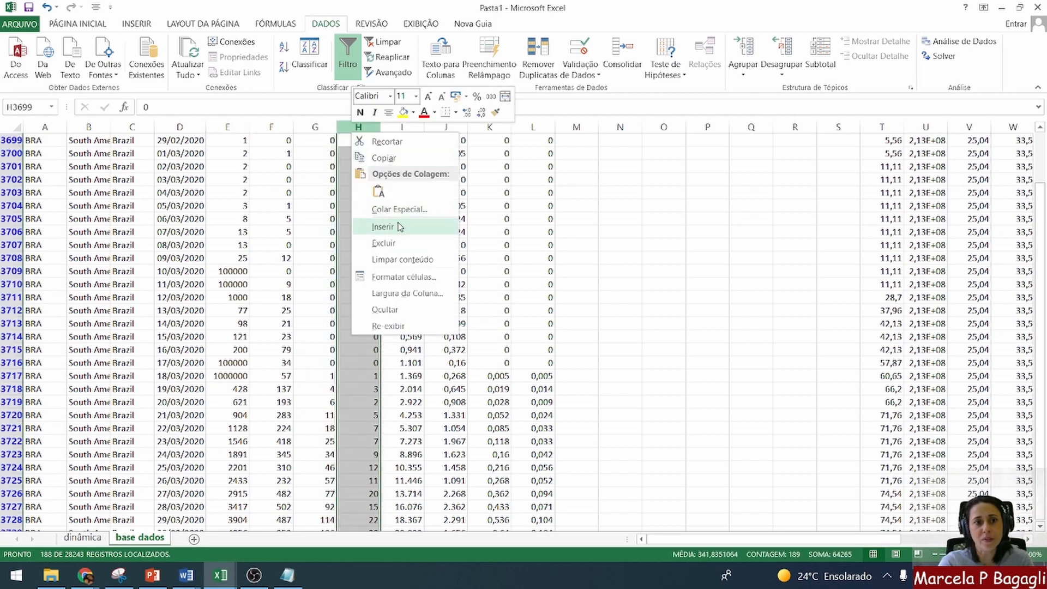
pyautogui.click(400, 226)
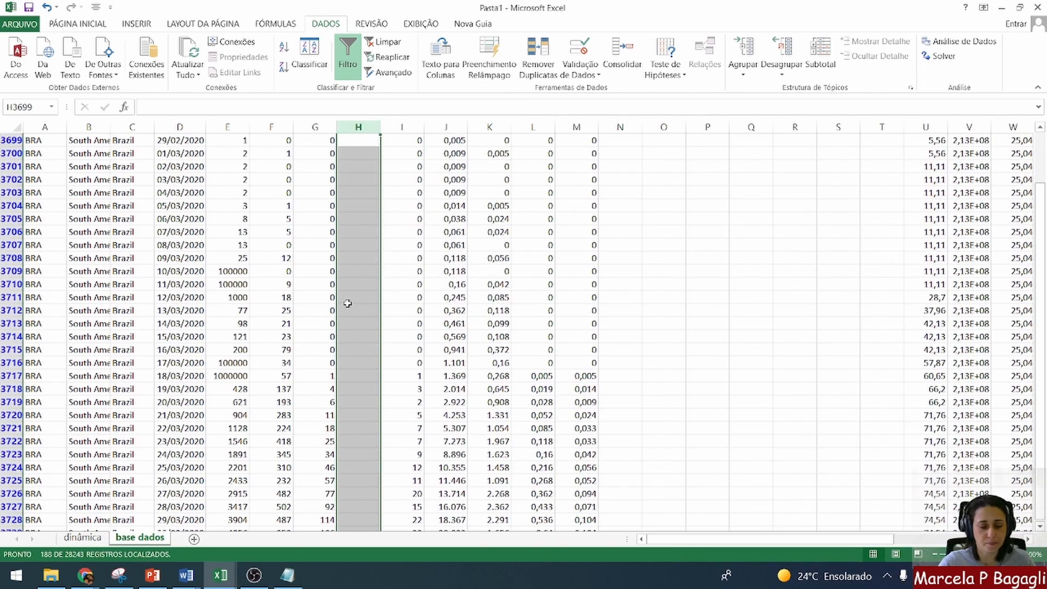
pyautogui.hotkey('ctrl', 'Up')
pyautogui.write('hsnada')
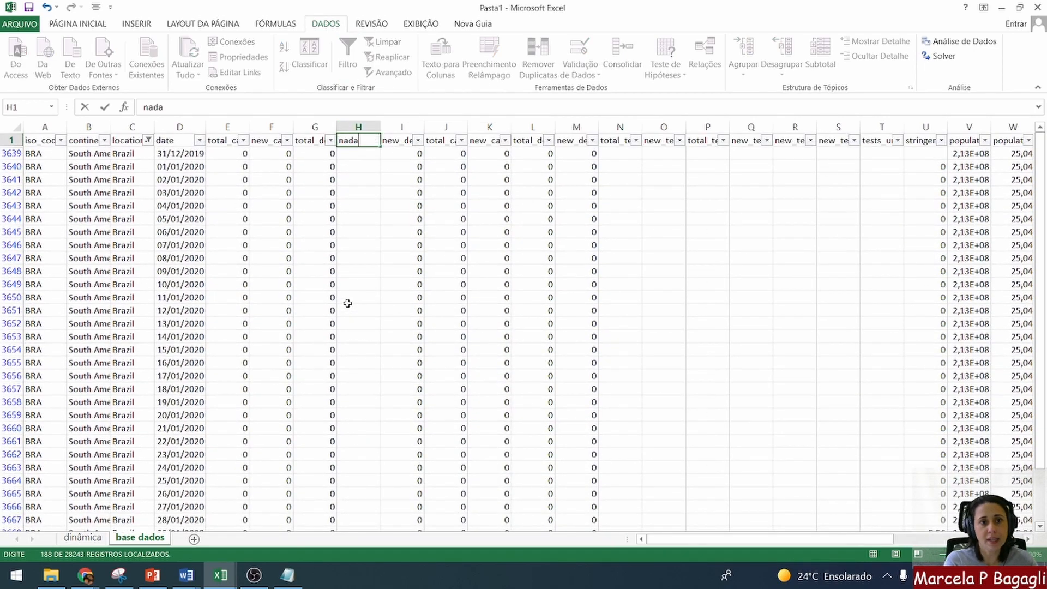
pyautogui.press('Return')
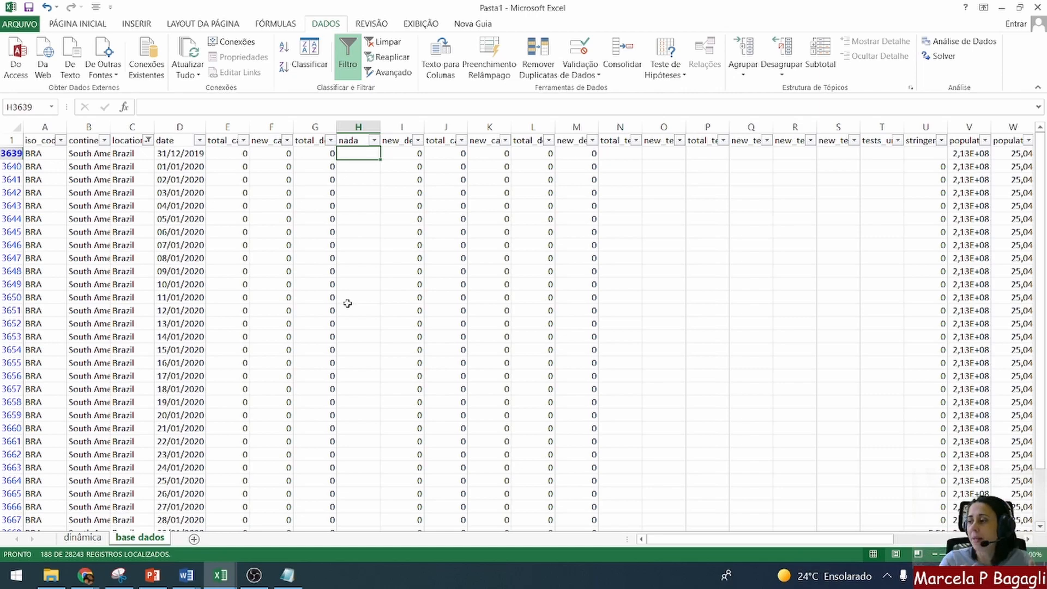
# Refresh the PivotTable on the dinâmica sheet and check Brazil's total cases for 17/03/2020.
pyautogui.click(83, 538)
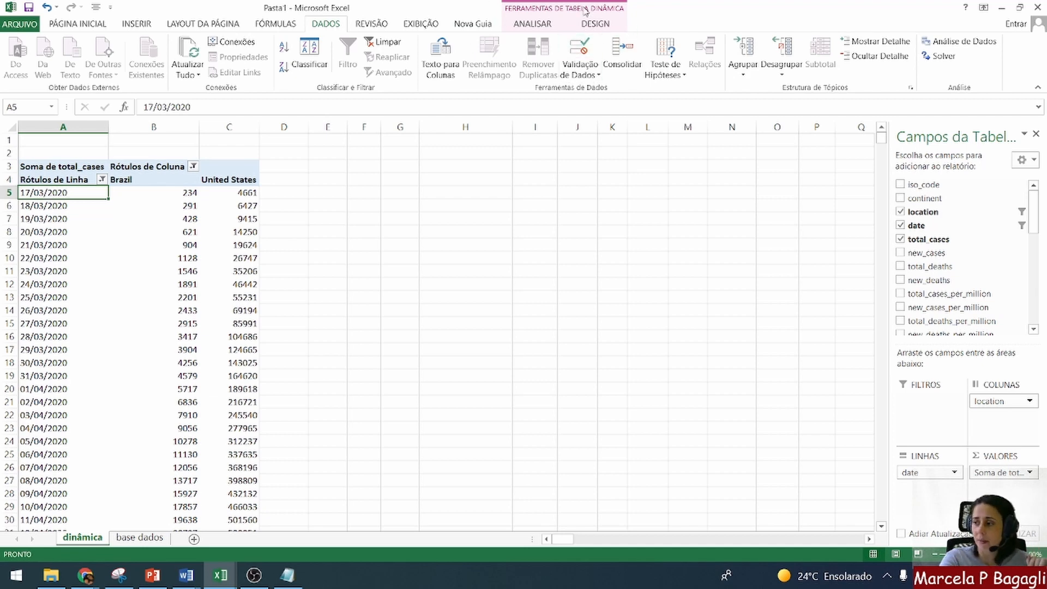
pyautogui.click(546, 26)
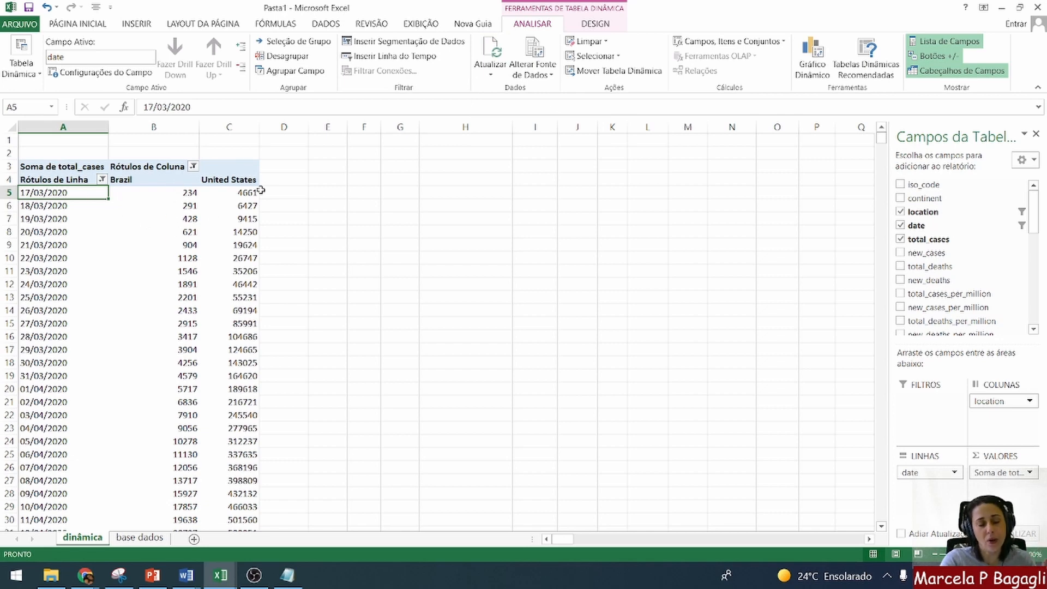
pyautogui.click(490, 48)
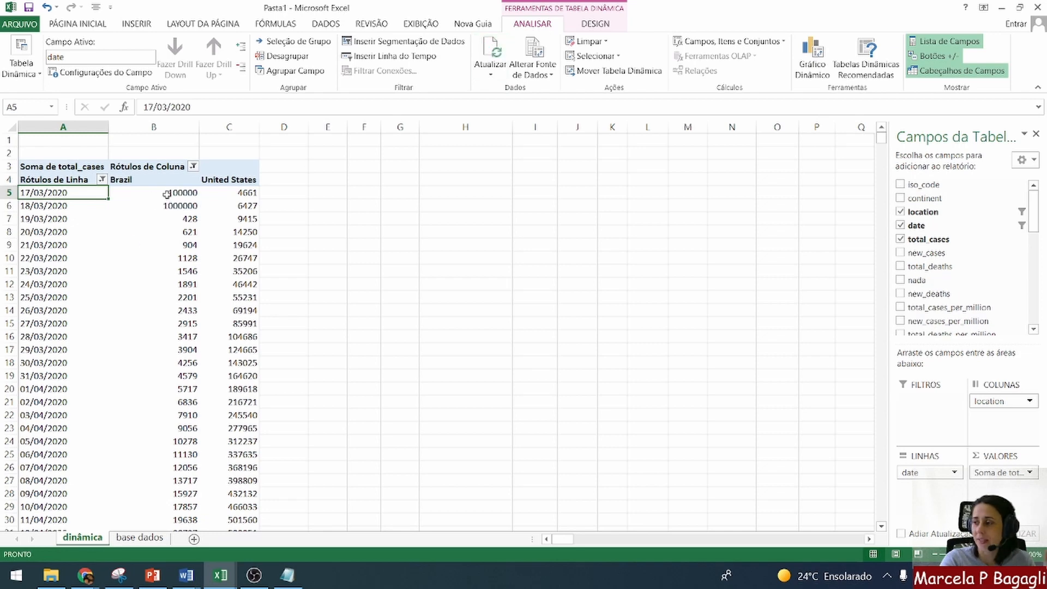
pyautogui.moveTo(166, 194)
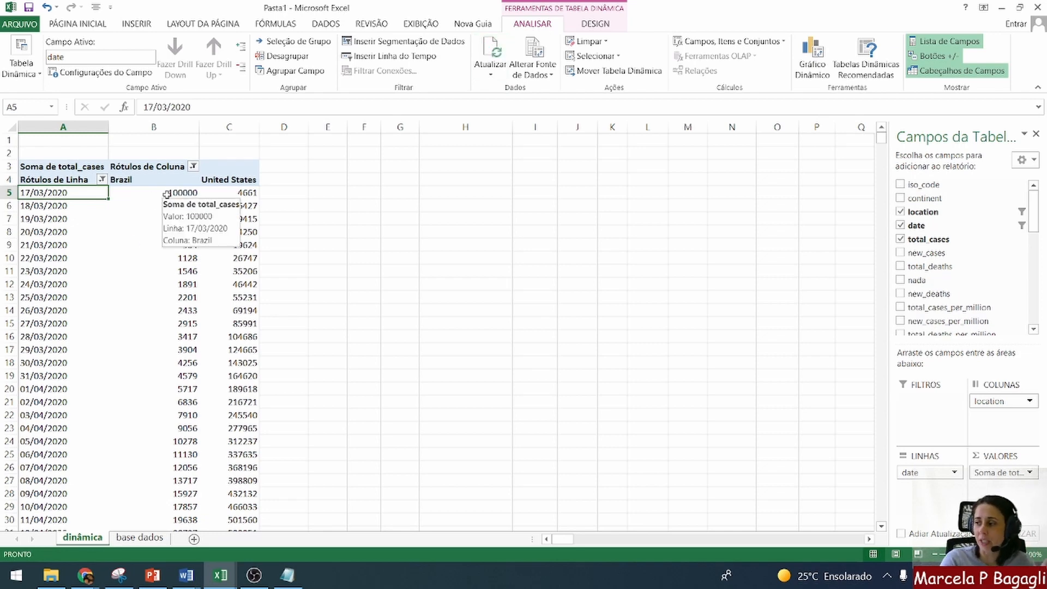
pyautogui.click(148, 218)
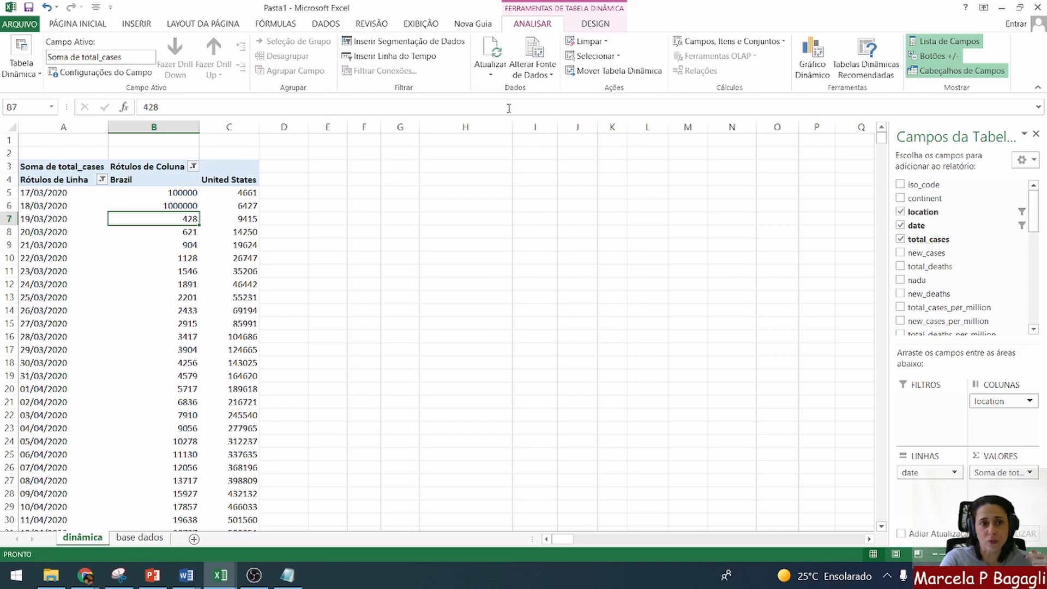
# Change the PivotTable's data source to the range A1:E3826 on the base dados sheet.
pyautogui.click(535, 51)
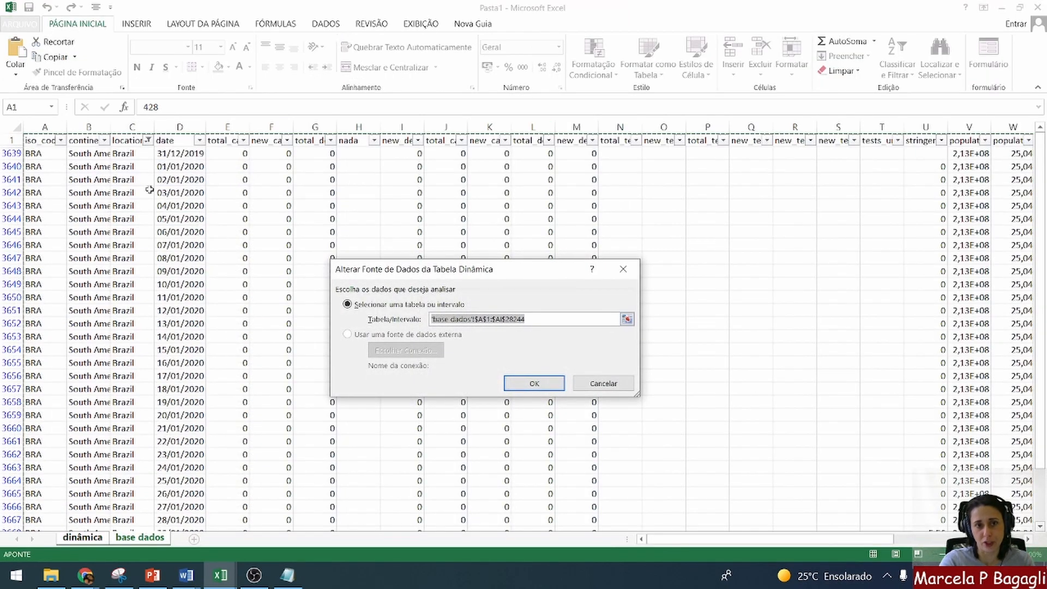
pyautogui.click(627, 319)
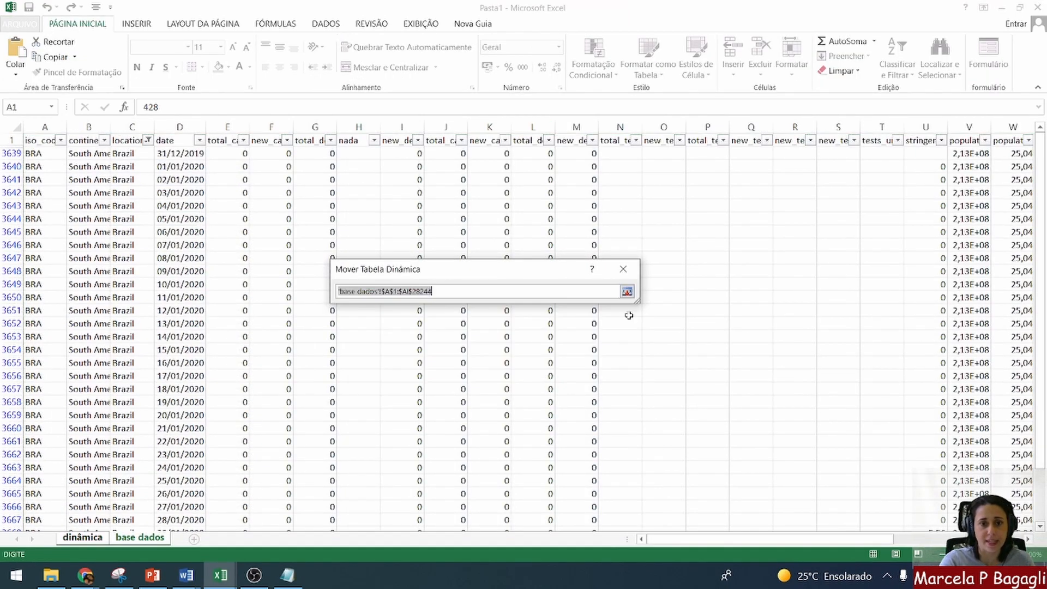
pyautogui.moveTo(37, 147); pyautogui.dragTo(214, 165)
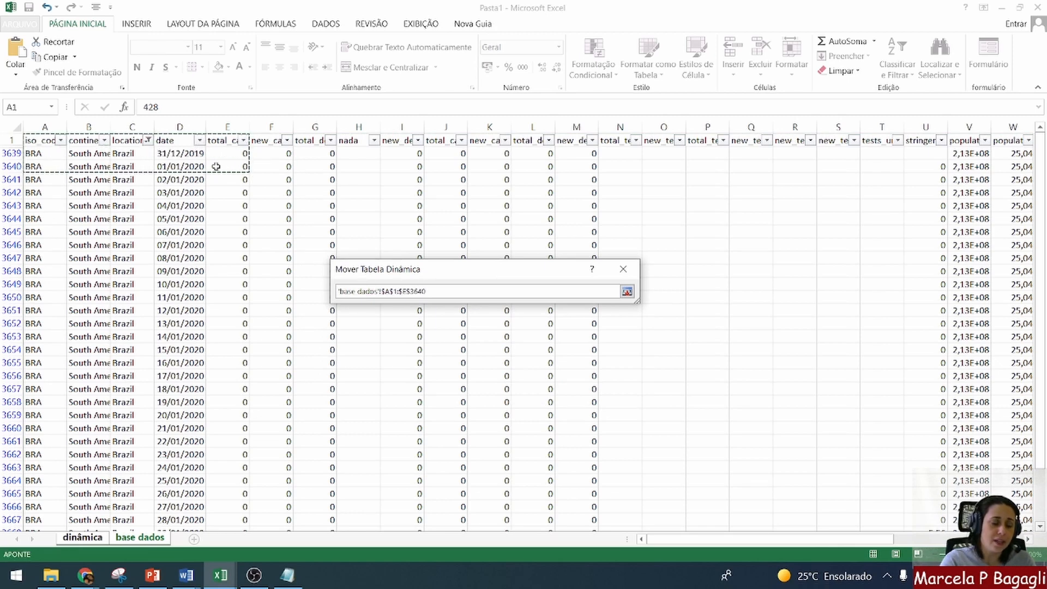
pyautogui.moveTo(36, 143); pyautogui.dragTo(250, 295)
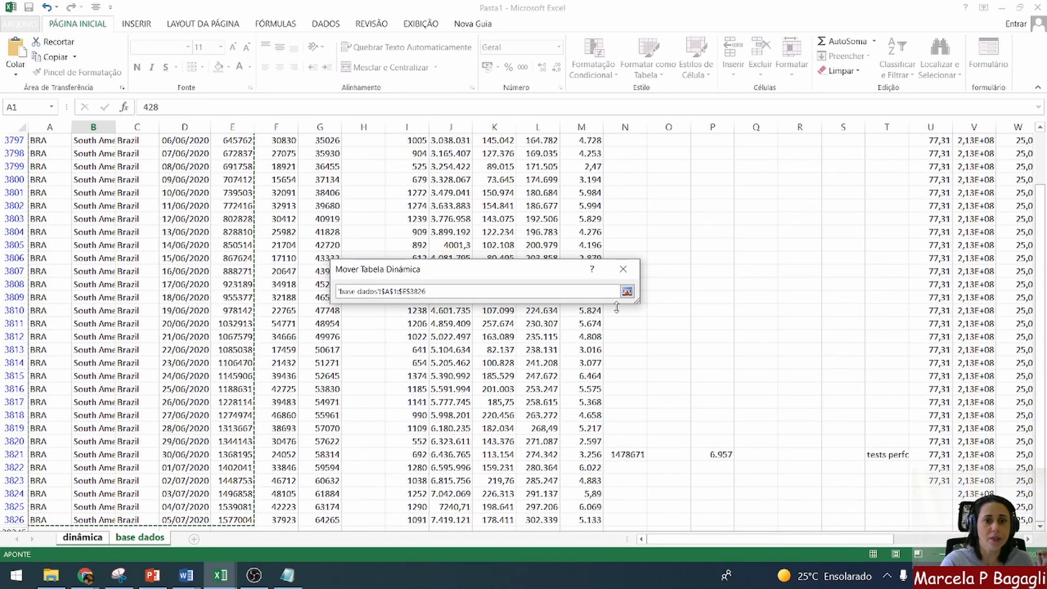
pyautogui.click(628, 291)
pyautogui.click(521, 382)
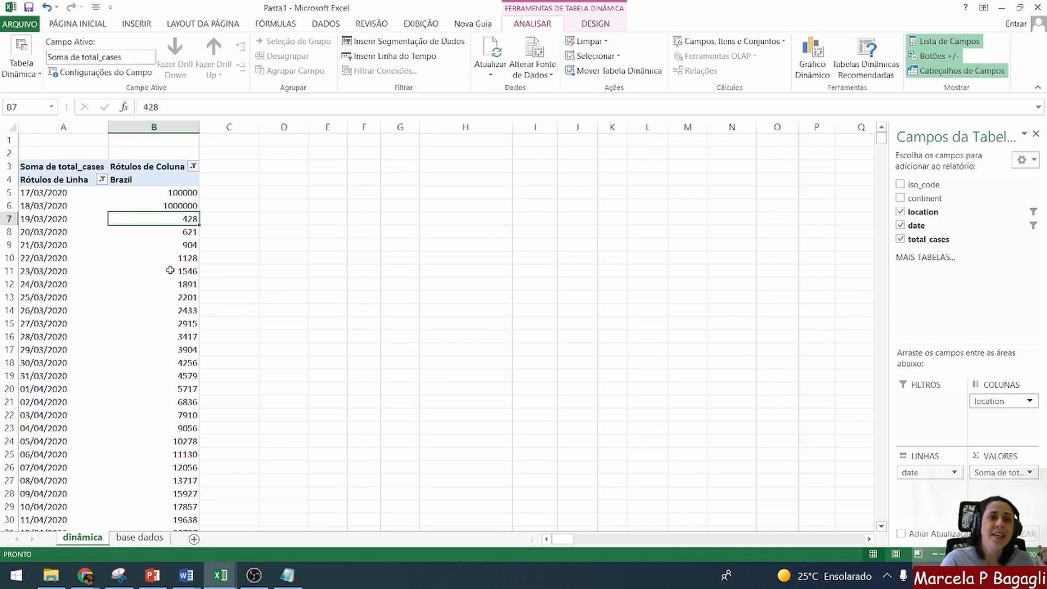
pyautogui.click(533, 52)
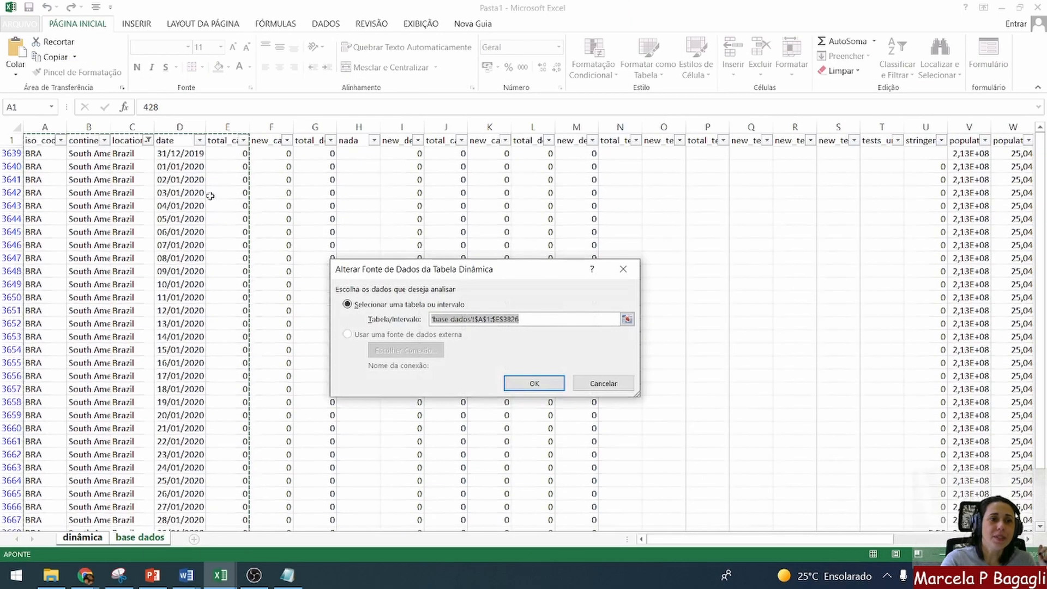
pyautogui.click(145, 142)
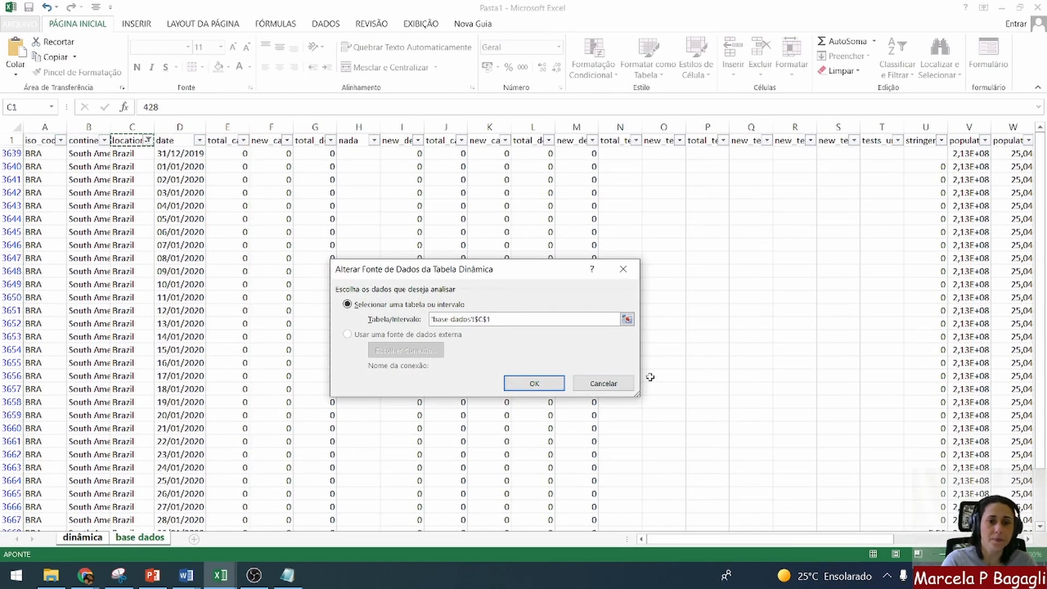
pyautogui.click(603, 384)
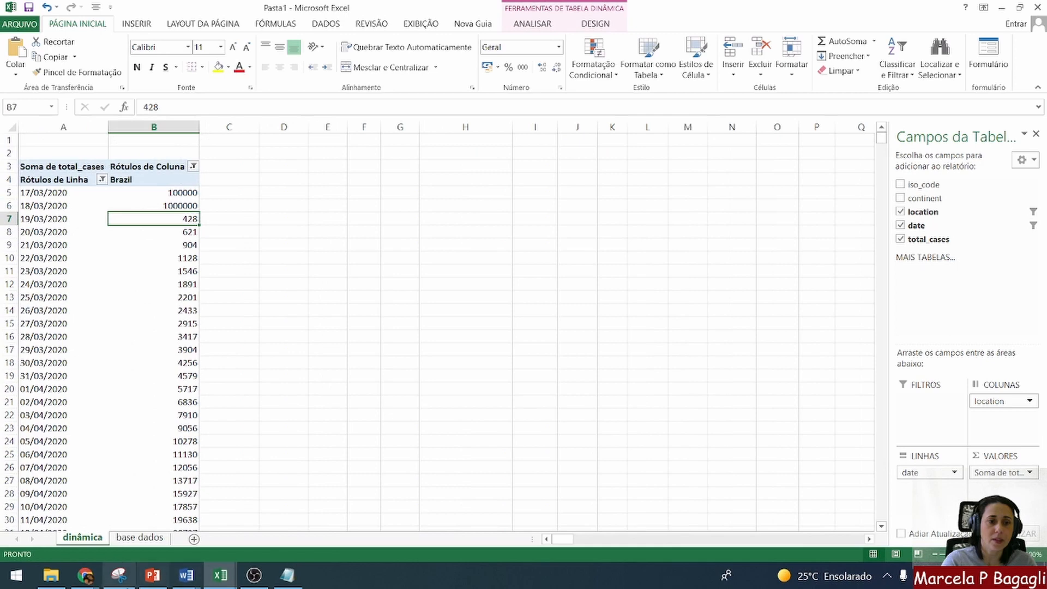
# Show all locations again in the location column's filter on the base dados sheet.
pyautogui.click(140, 537)
pyautogui.click(148, 140)
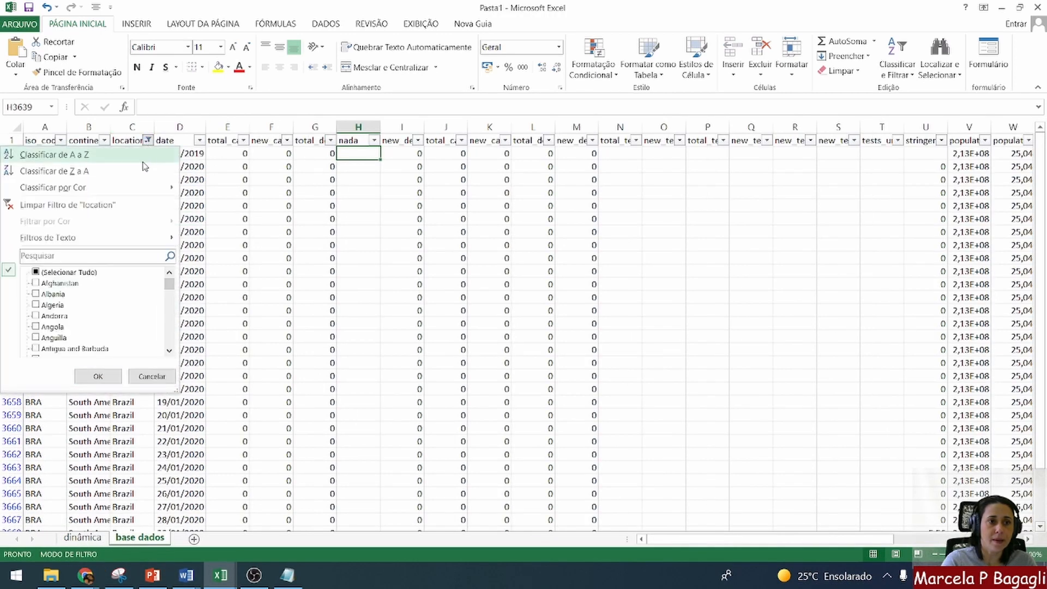
pyautogui.click(65, 274)
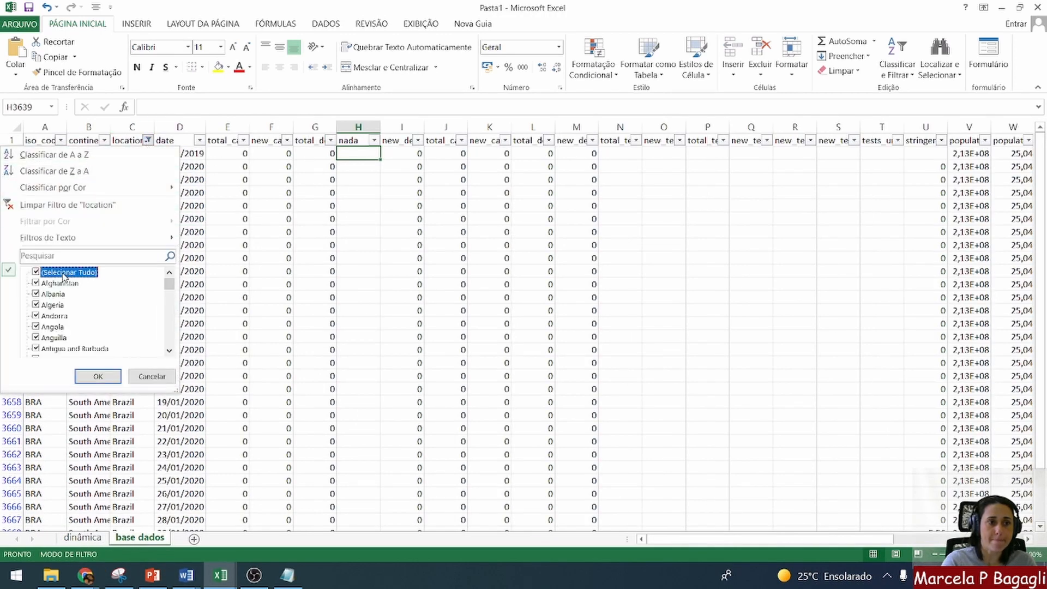
pyautogui.click(98, 377)
# Change the data source of the PivotTable on the dinâmica sheet to the range A1:AI28180 on base dados.
pyautogui.click(74, 539)
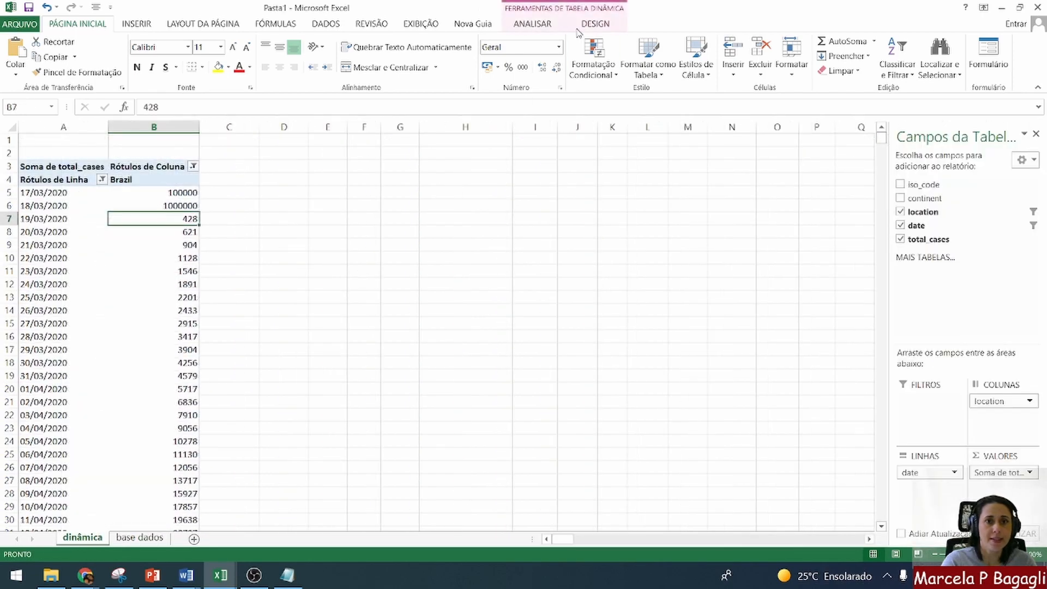
pyautogui.click(544, 22)
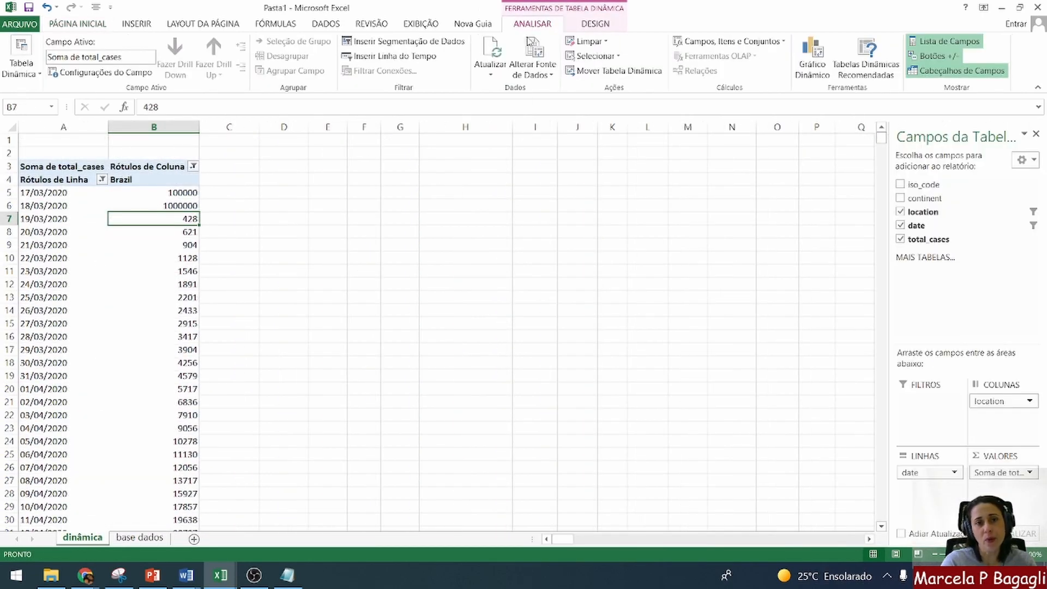
pyautogui.click(532, 46)
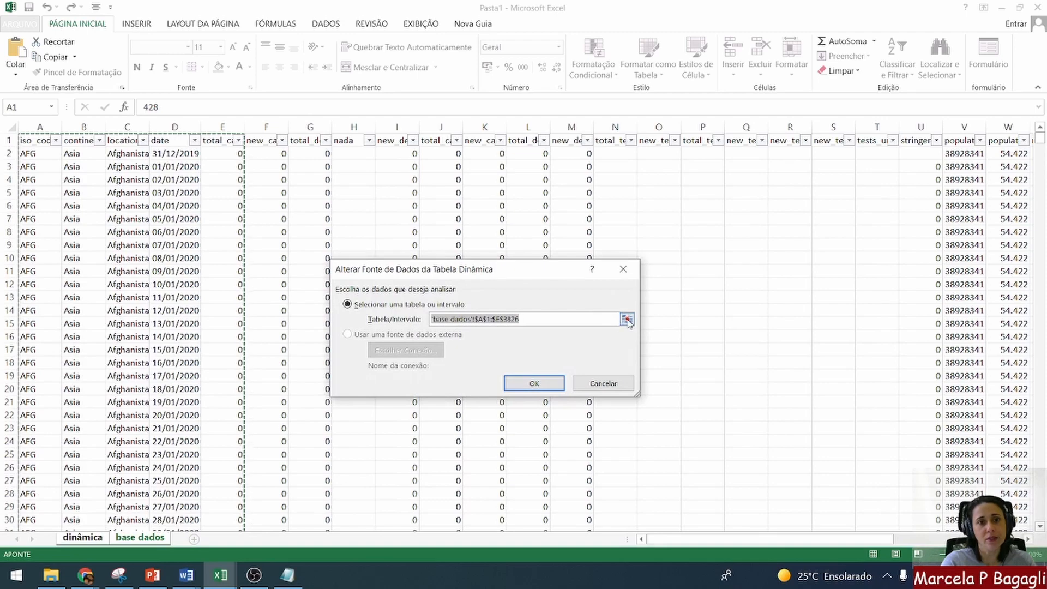
pyautogui.click(628, 320)
pyautogui.moveTo(33, 140); pyautogui.dragTo(103, 143)
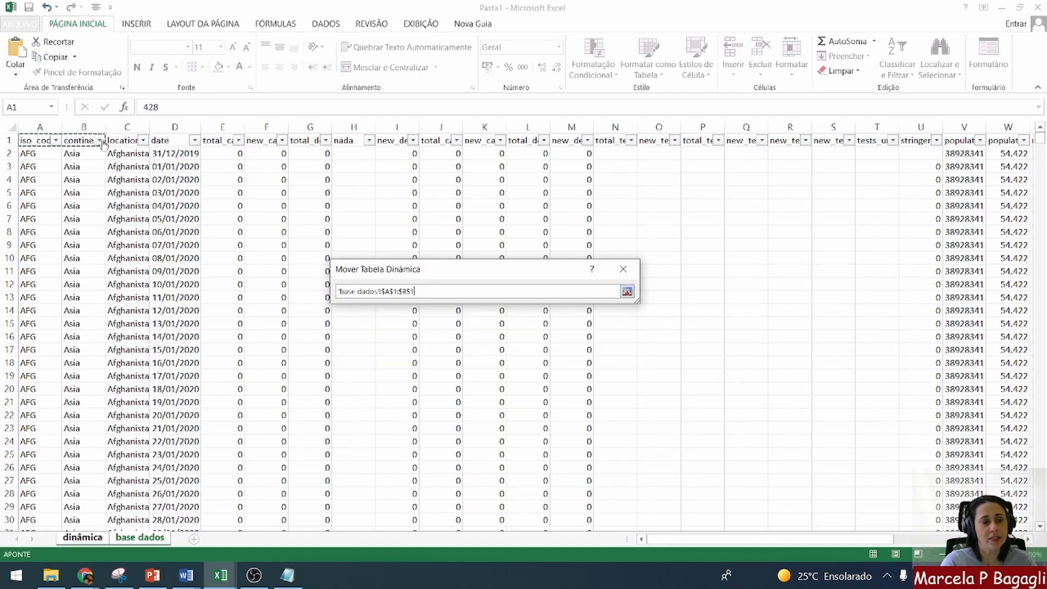
pyautogui.hotkey('ctrl', 'shift', 'Down')
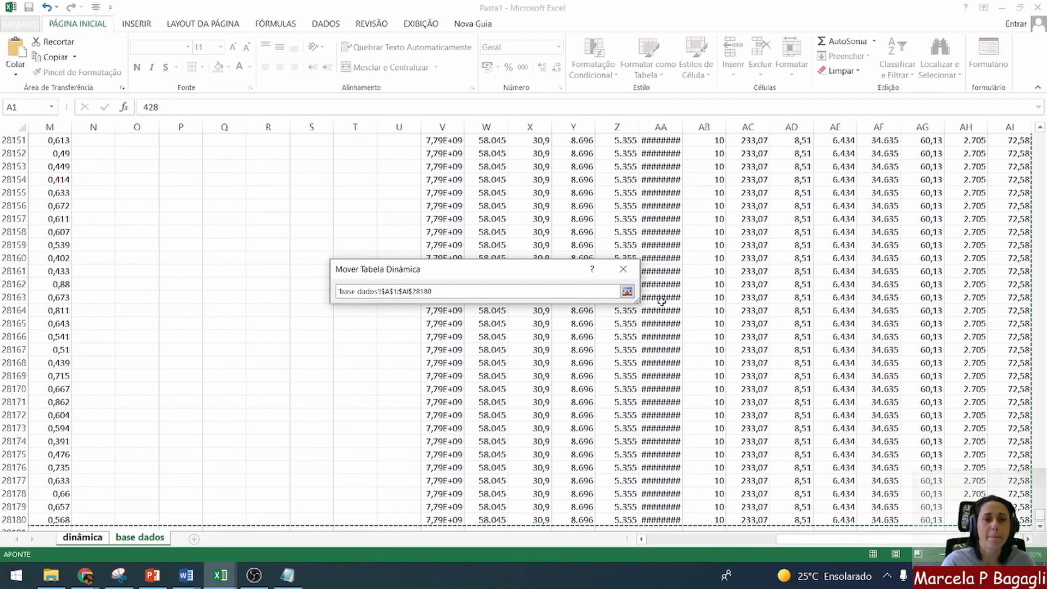
pyautogui.click(628, 291)
pyautogui.click(534, 383)
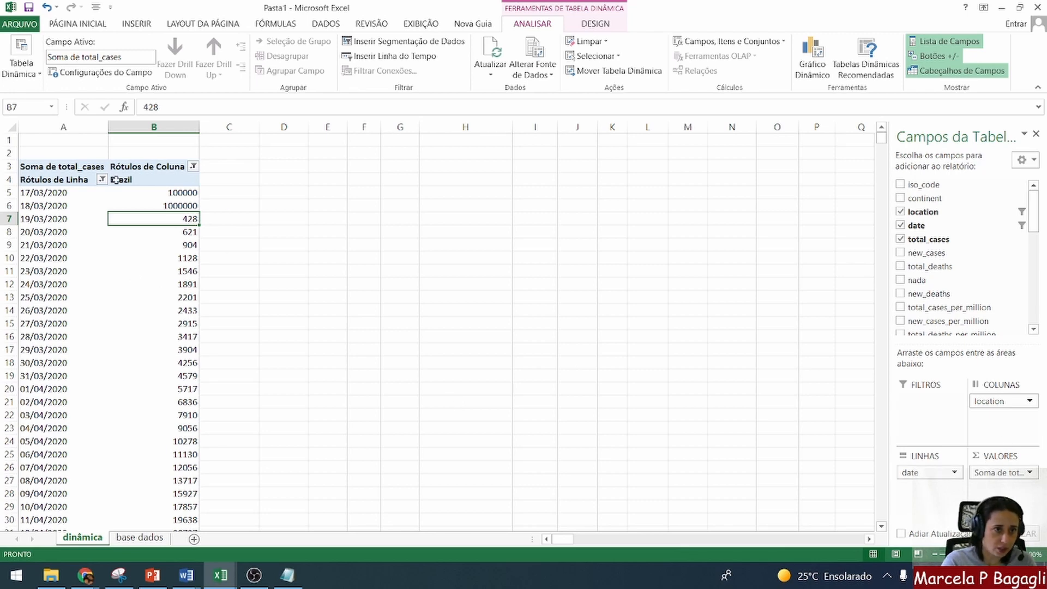
# Add United States to the location filter of the PivotTable's column labels, alongside Brazil.
pyautogui.click(194, 167)
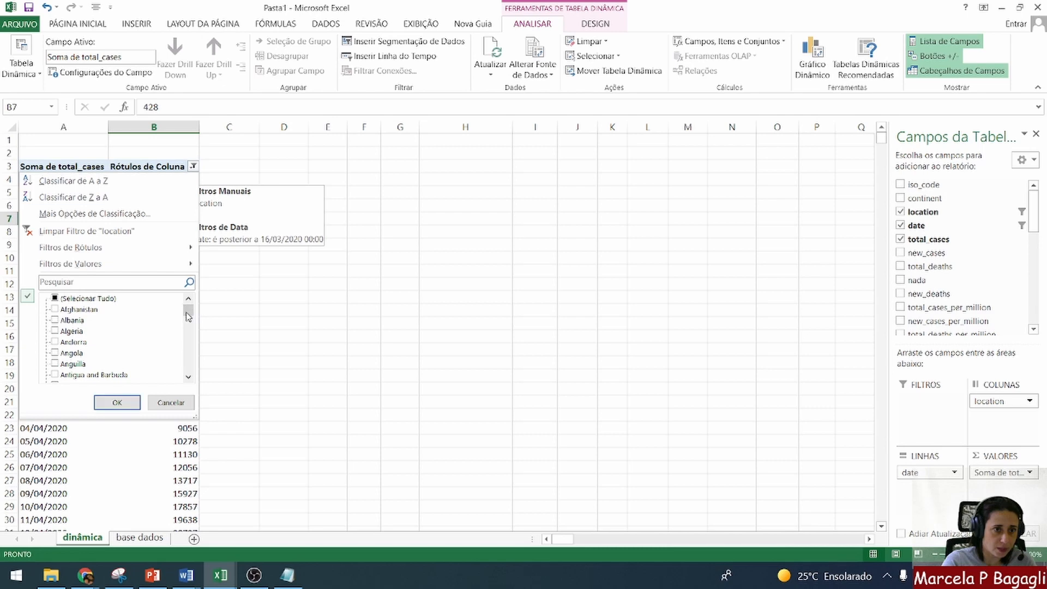
pyautogui.moveTo(189, 311); pyautogui.dragTo(186, 364)
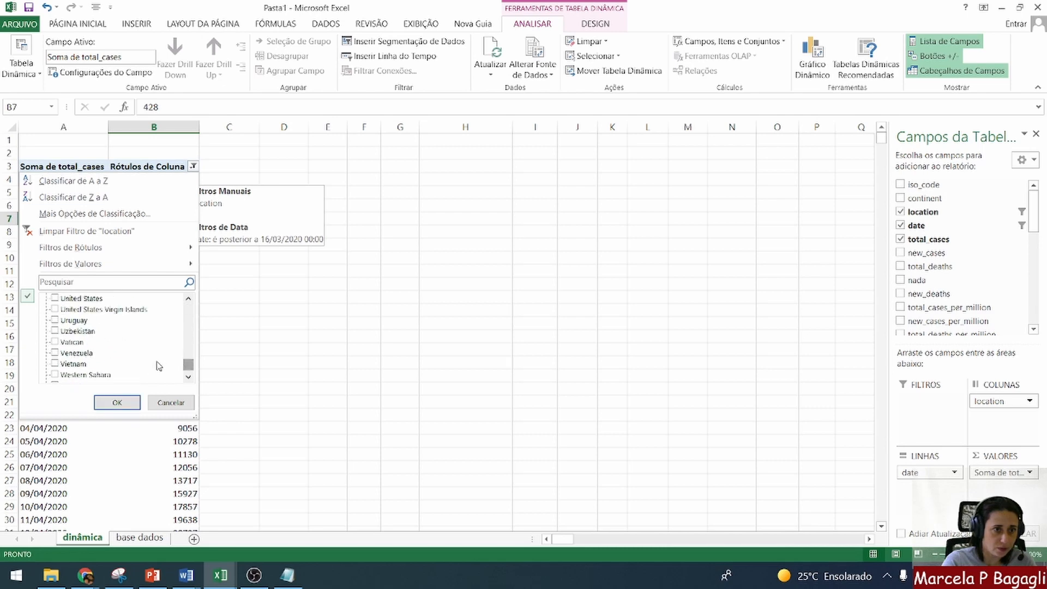
pyautogui.click(54, 298)
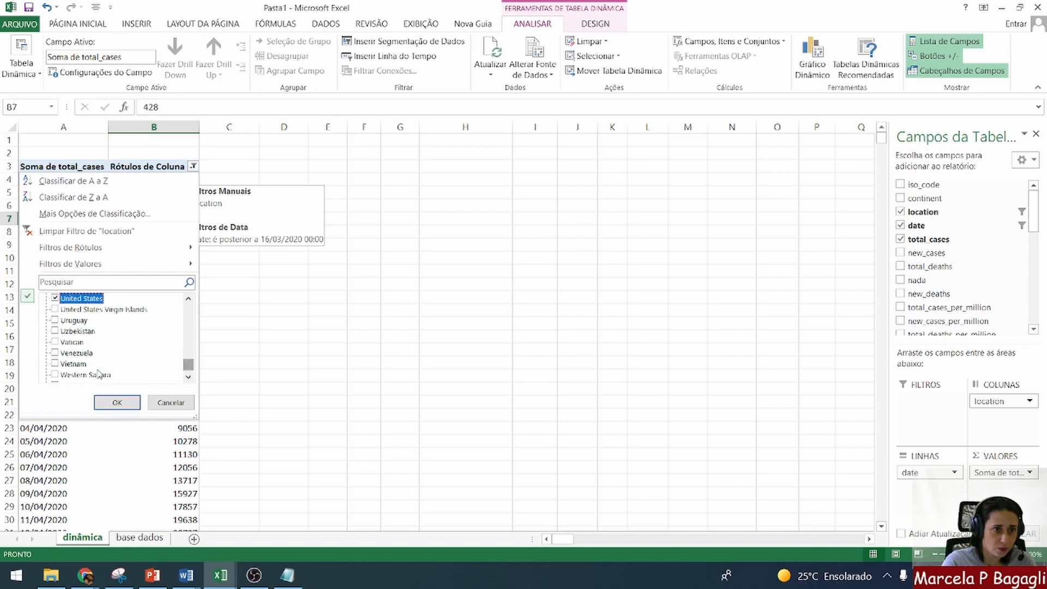
pyautogui.click(116, 402)
pyautogui.click(112, 367)
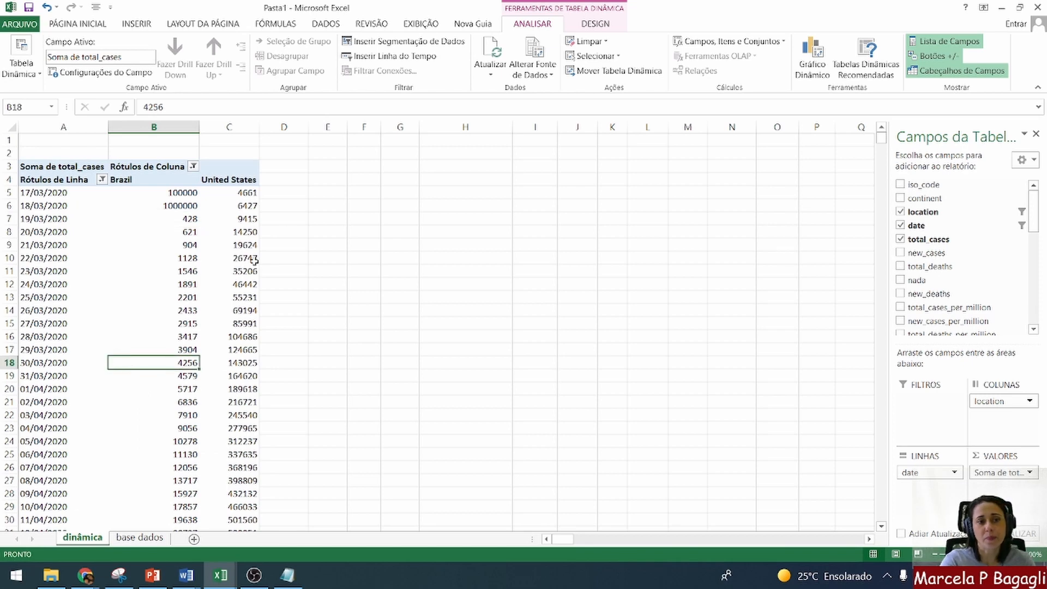
pyautogui.click(340, 209)
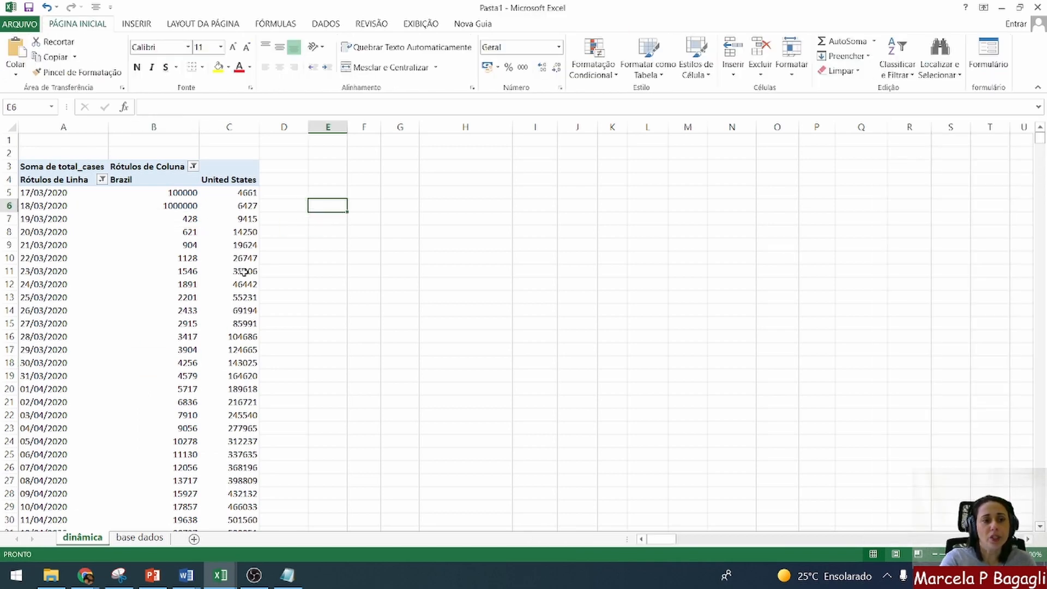
# Insert a clustered column PivotChart based on the Brazil and United States PivotTable.
pyautogui.moveTo(174, 288)
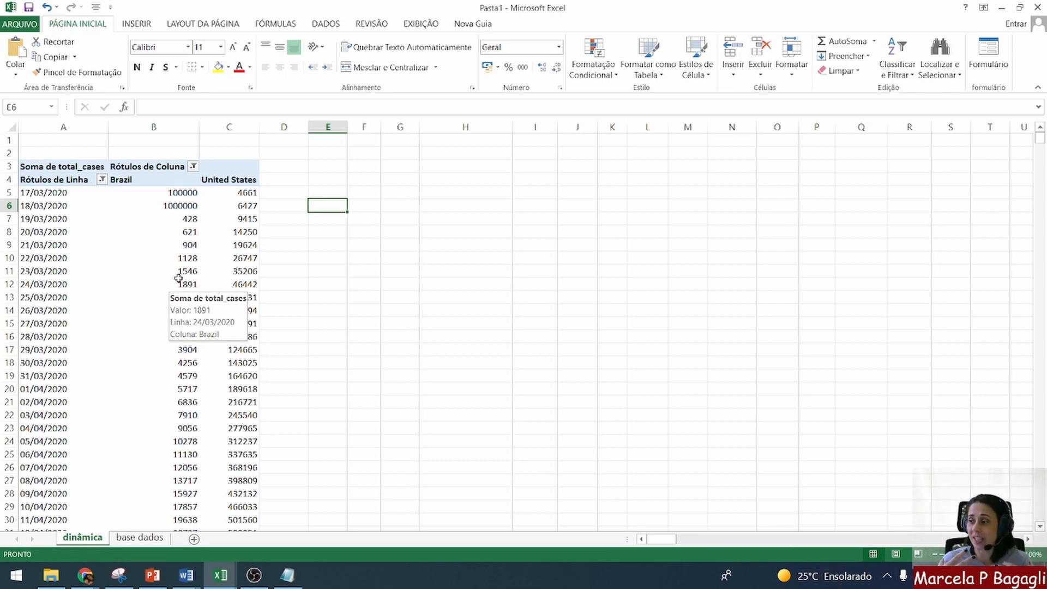
pyautogui.click(178, 278)
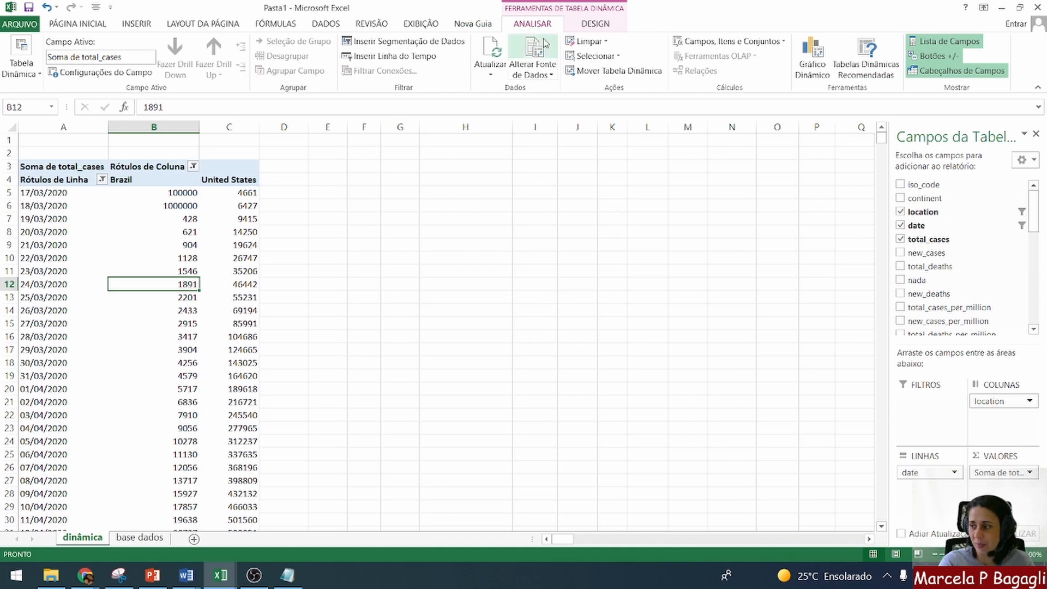
pyautogui.click(813, 51)
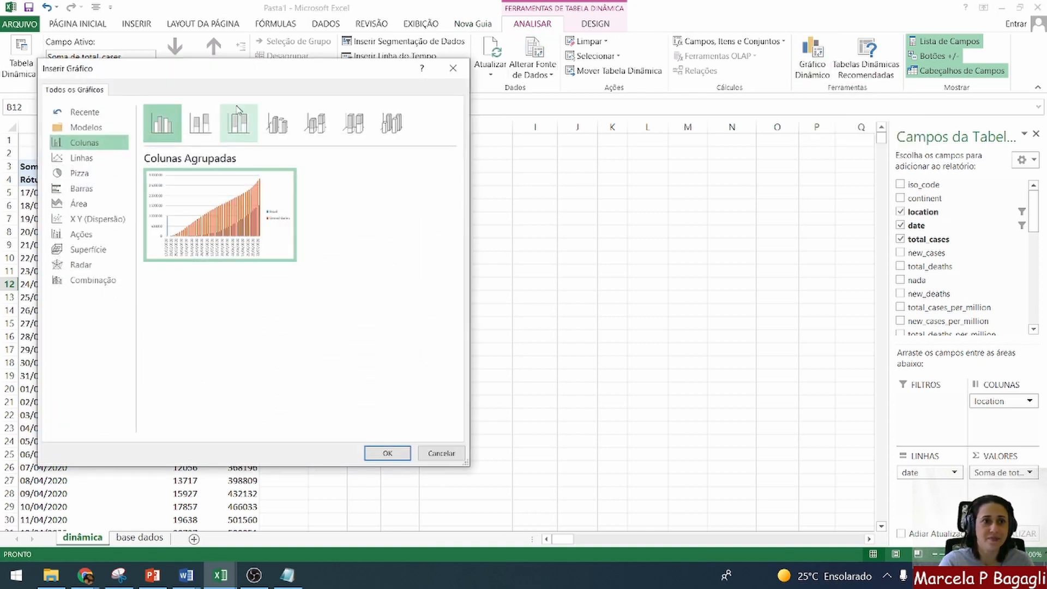
pyautogui.moveTo(253, 77); pyautogui.dragTo(564, 136)
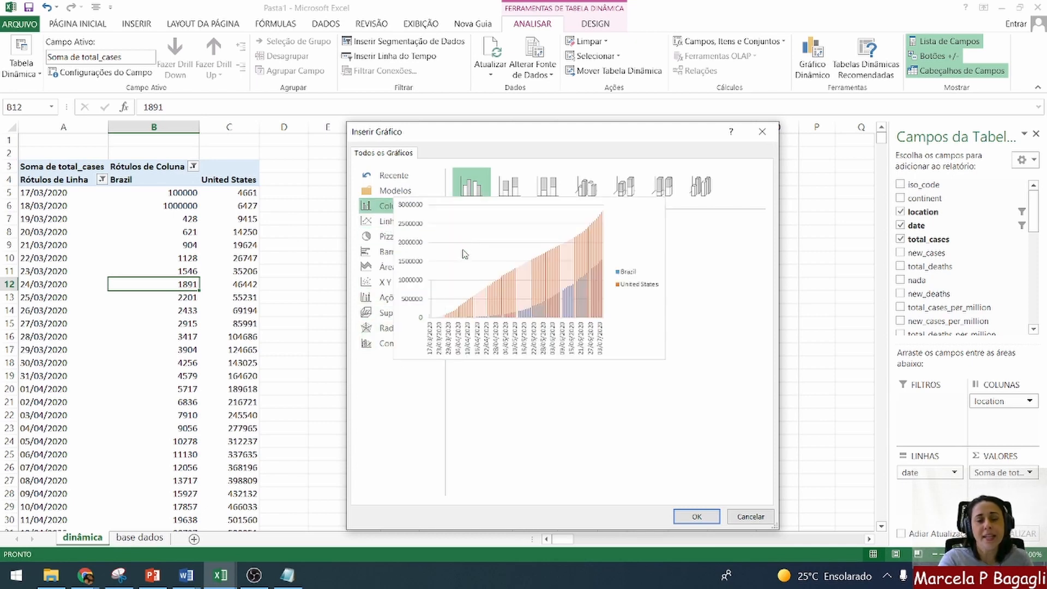
pyautogui.click(694, 517)
# Place the PivotChart beside the PivotTable and enlarge it to about 13.73 cm high by 21.88 cm wide.
pyautogui.moveTo(620, 437); pyautogui.dragTo(844, 509)
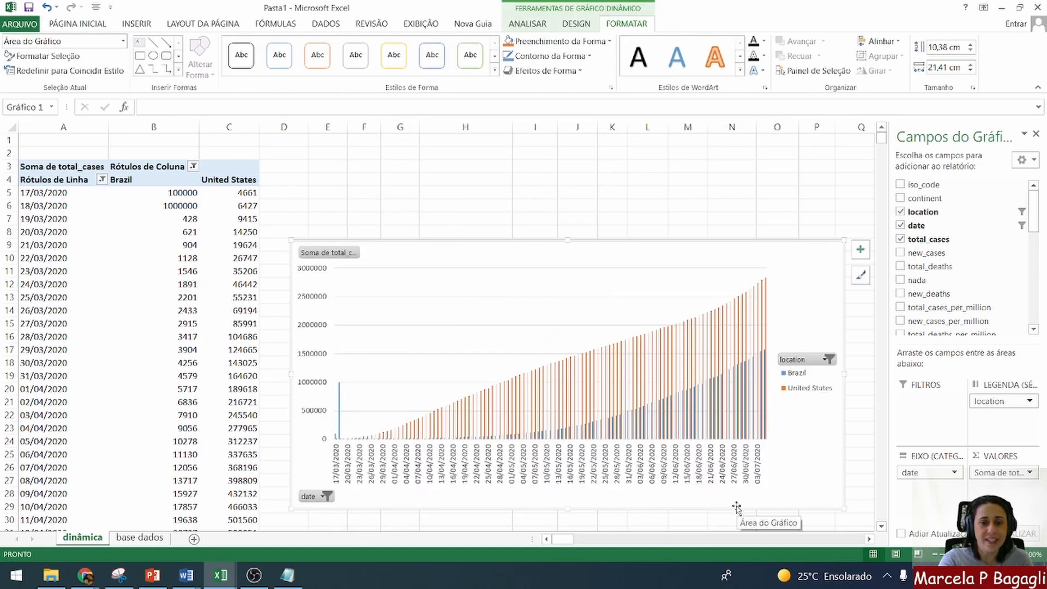
pyautogui.moveTo(731, 497); pyautogui.dragTo(709, 417)
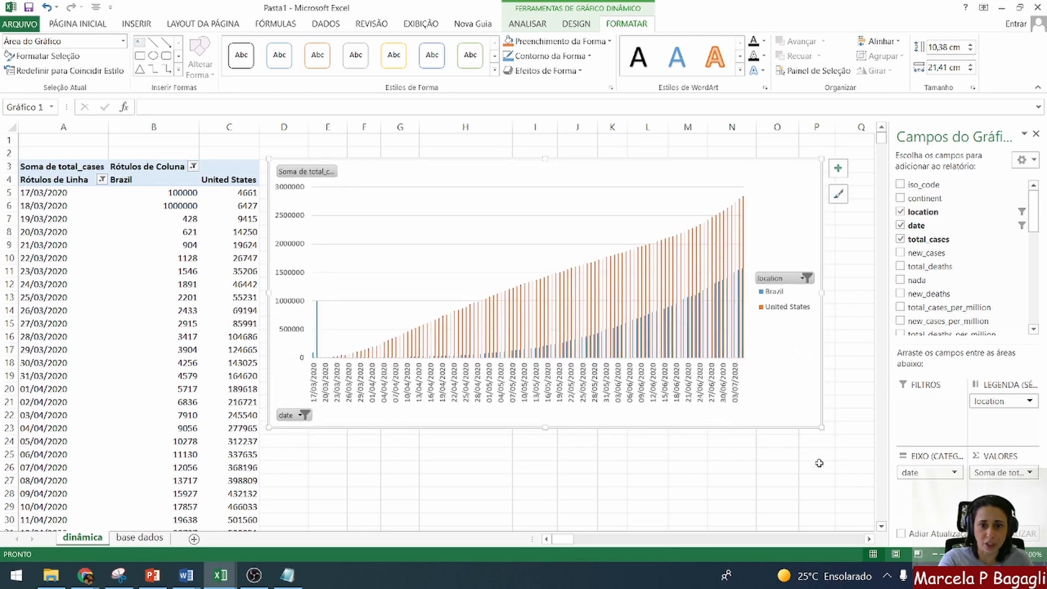
pyautogui.moveTo(821, 426); pyautogui.dragTo(834, 512)
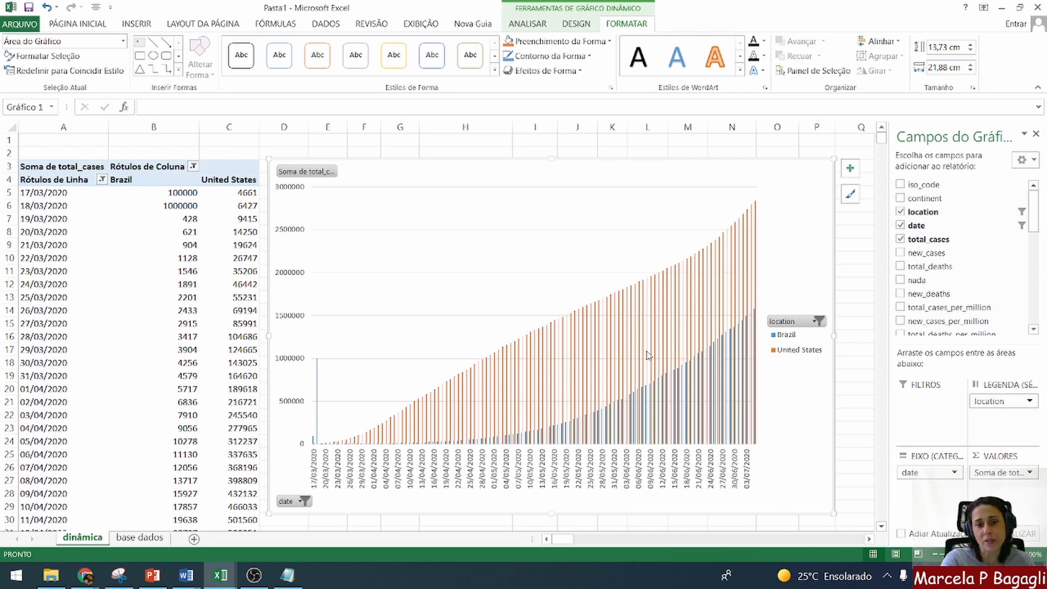
# Set the PivotChart's date filter to show only dates after 30/03/2020.
pyautogui.moveTo(708, 360)
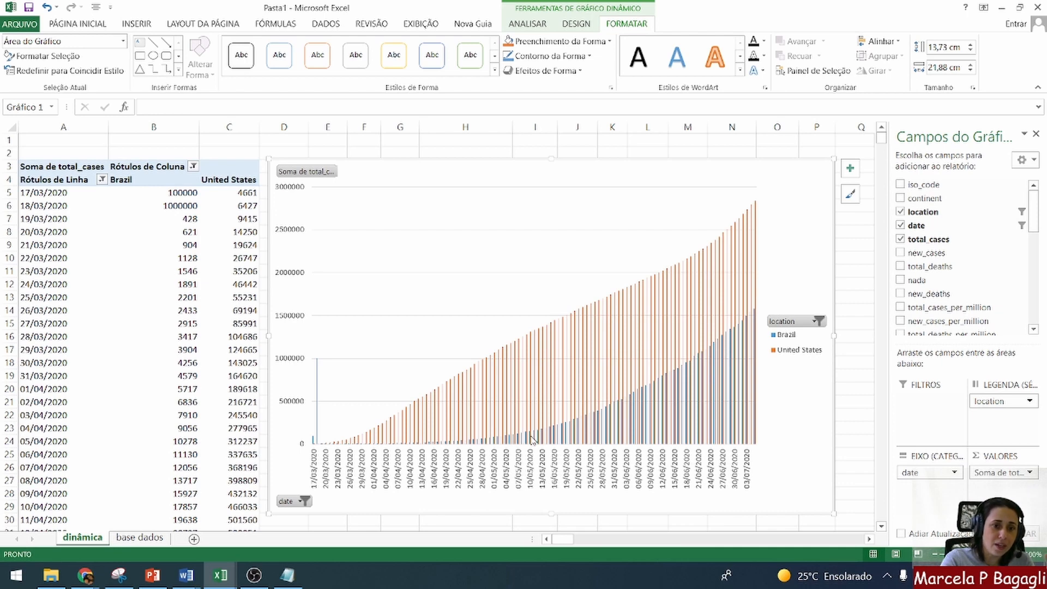
pyautogui.moveTo(532, 442)
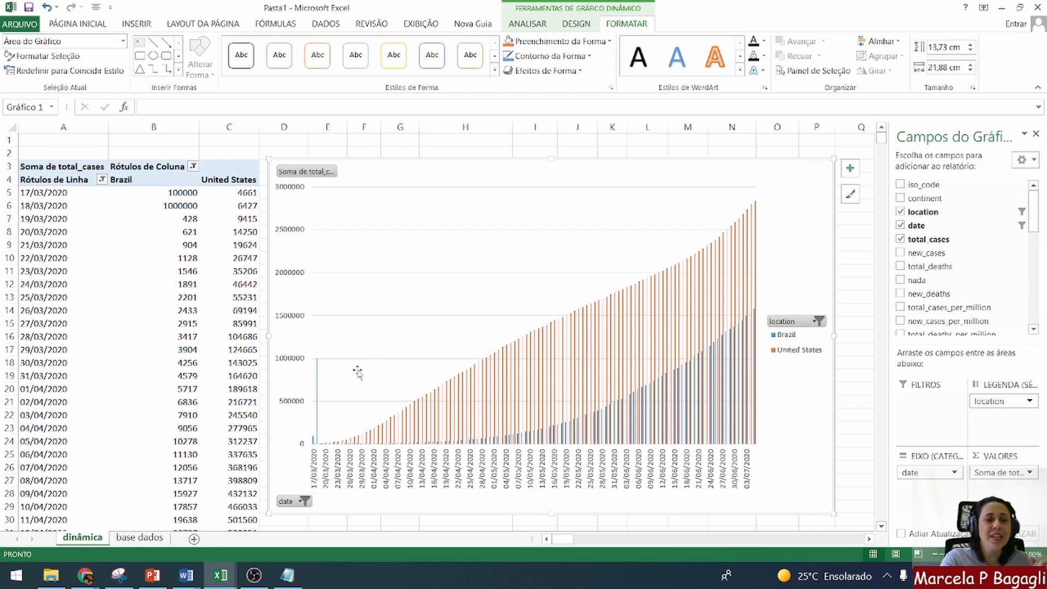
pyautogui.click(303, 502)
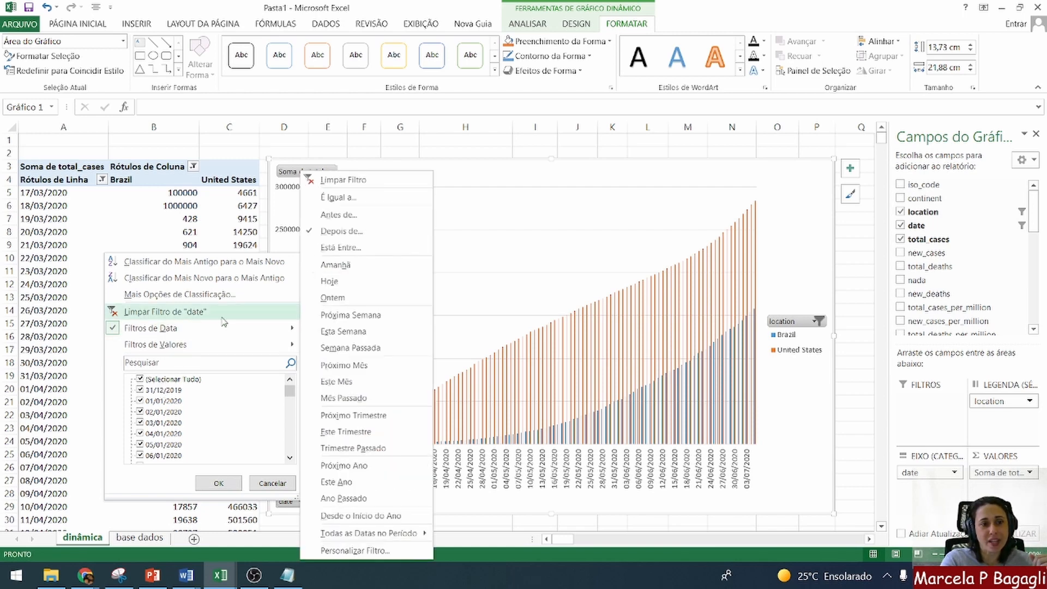
pyautogui.moveTo(287, 330)
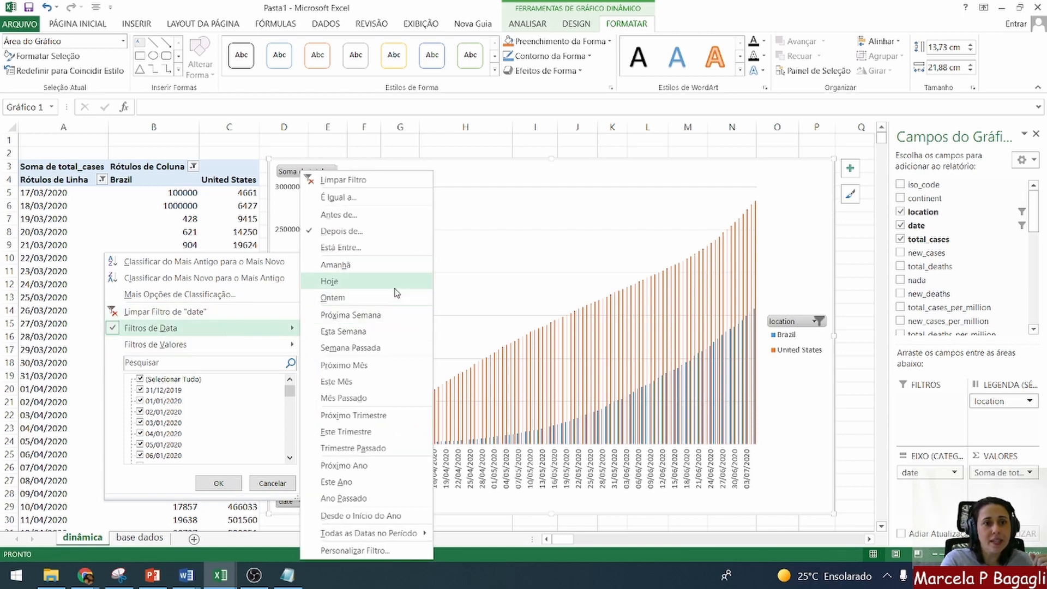
pyautogui.click(384, 230)
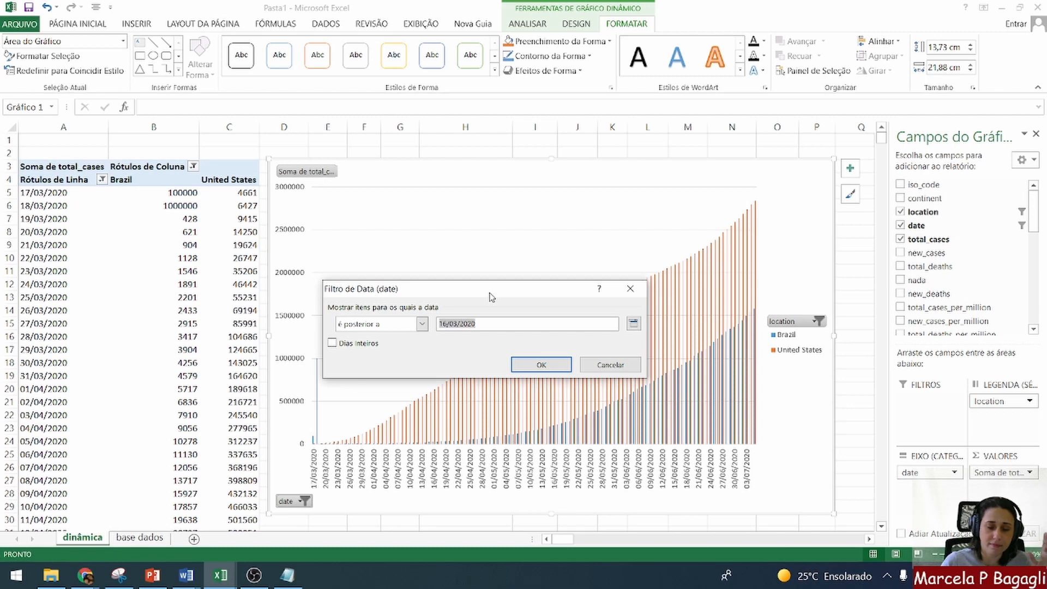
pyautogui.write('30')
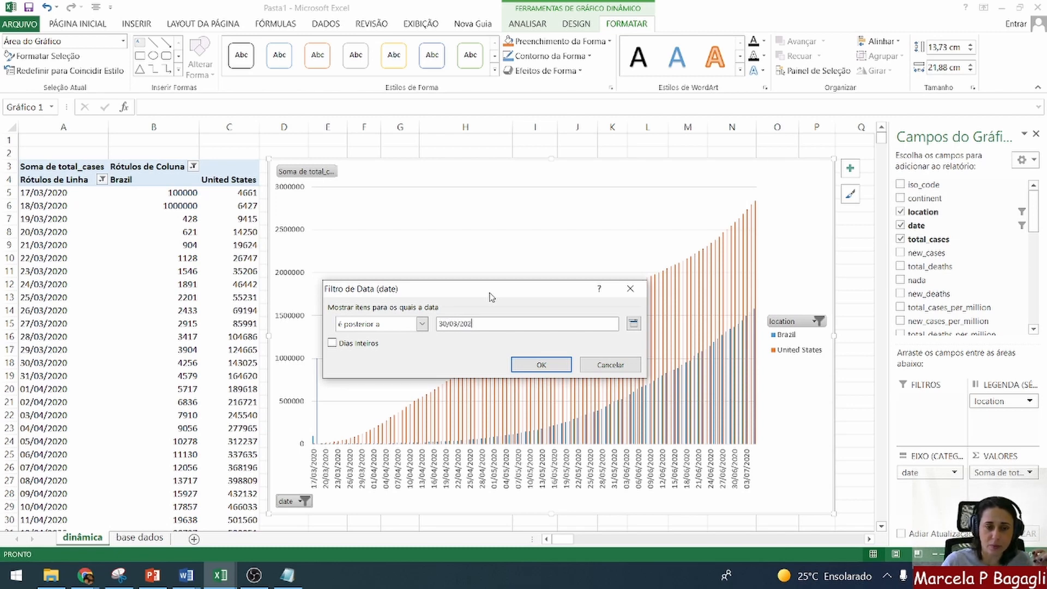
pyautogui.click(541, 365)
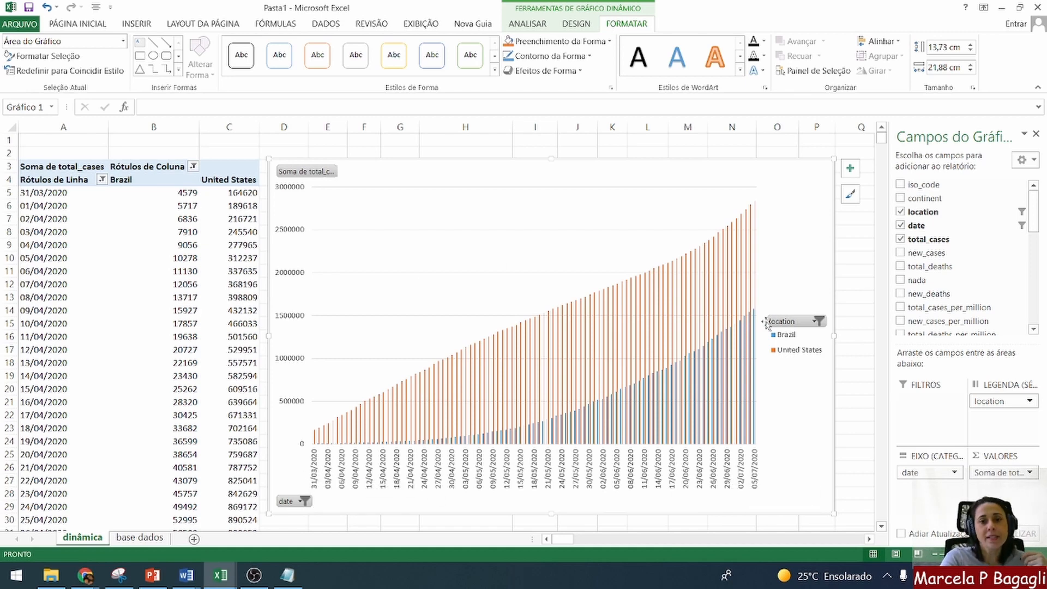
# Add China to the countries shown through the PivotChart's location filter.
pyautogui.click(819, 322)
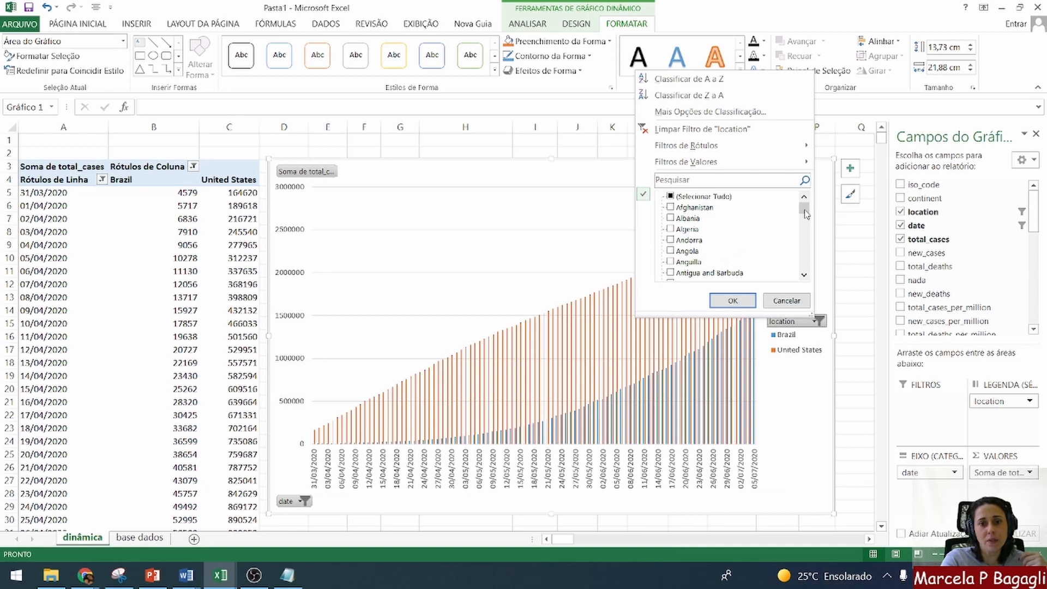
pyautogui.moveTo(805, 212)
pyautogui.mouseDown()
pyautogui.moveTo(808, 244)
pyautogui.moveTo(804, 220)
pyautogui.mouseUp()
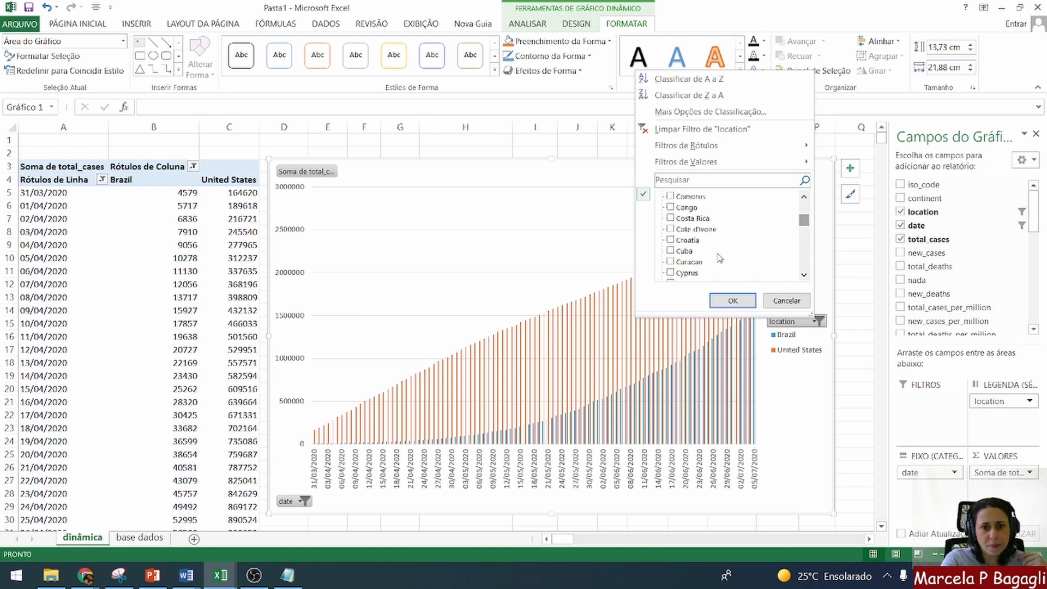
pyautogui.click(804, 196)
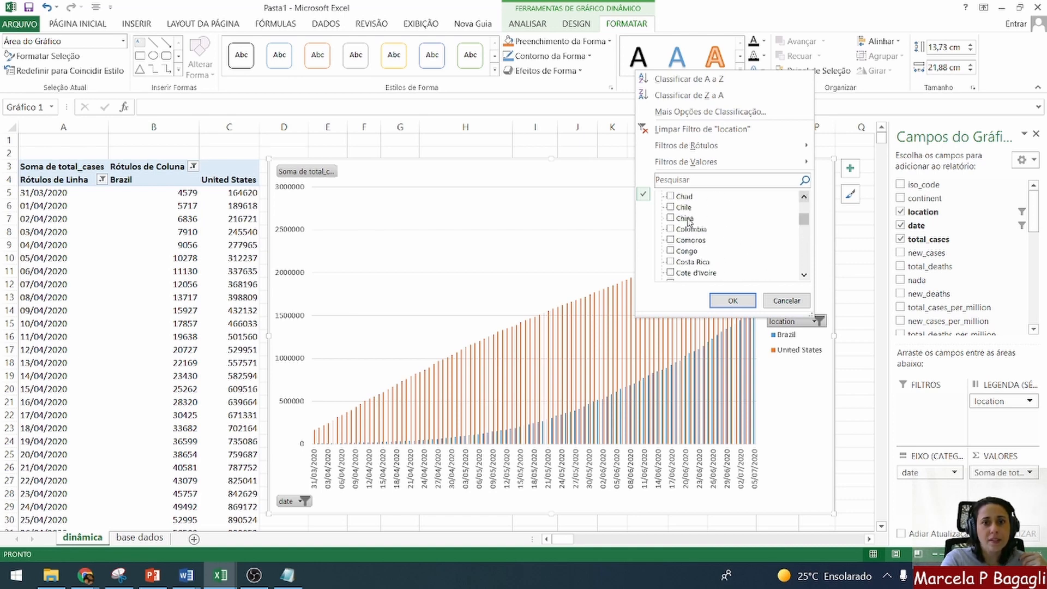
pyautogui.click(671, 218)
pyautogui.click(733, 301)
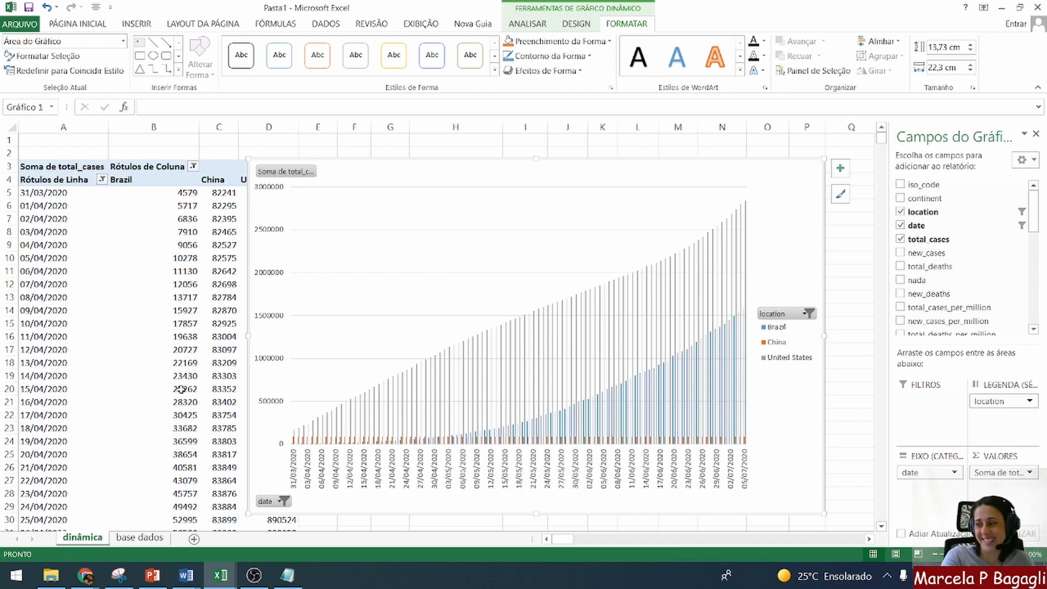
# Replace China with Canada in the PivotChart's location filter and narrow the chart to about 19.77 cm wide, clear of the United States column.
pyautogui.click(806, 315)
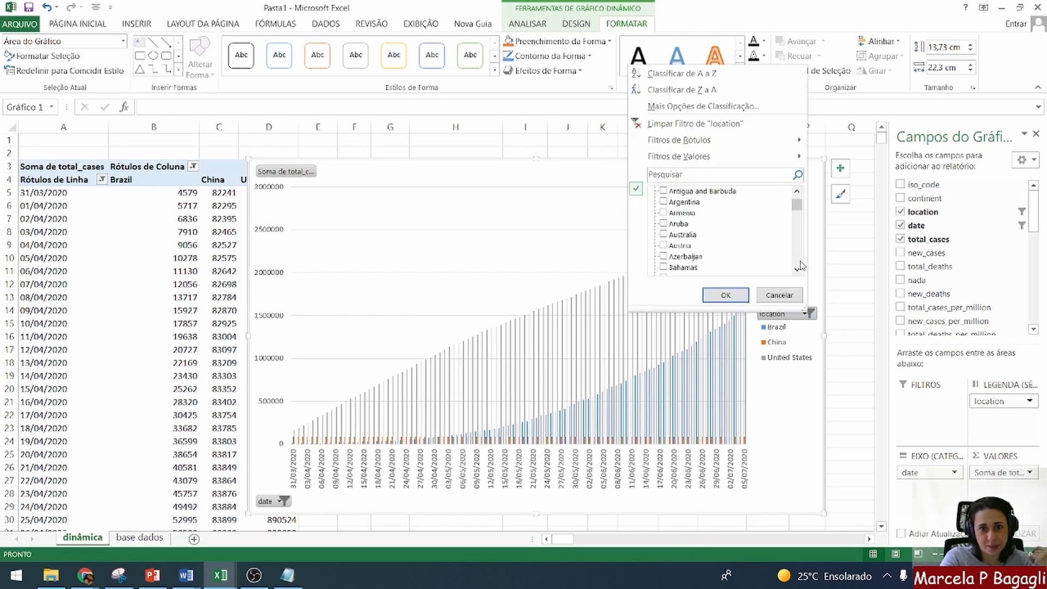
pyautogui.scroll(-5, 801, 267)
pyautogui.scroll(-2, 800, 268)
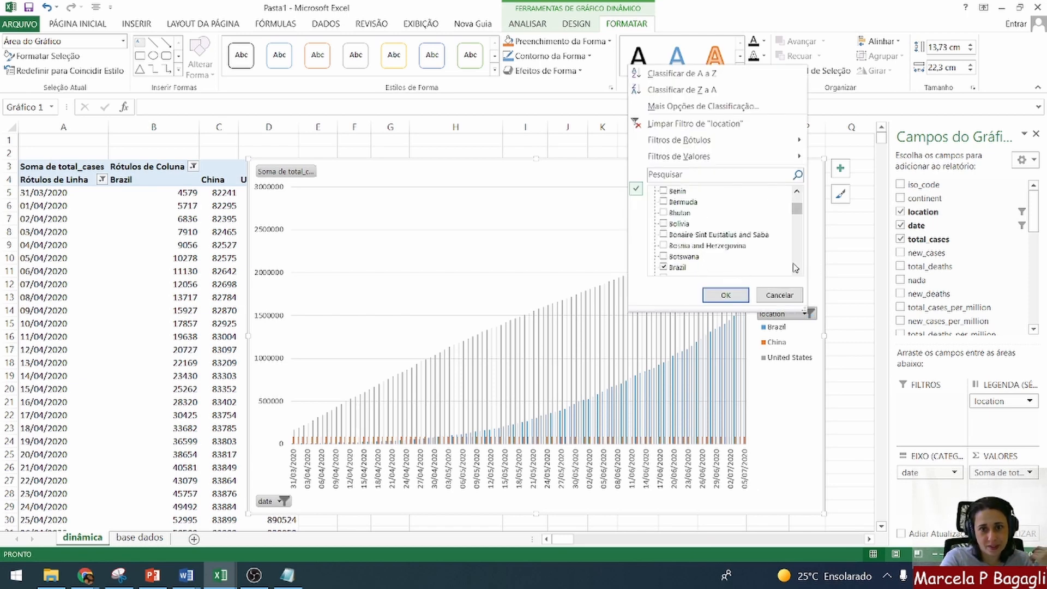
pyautogui.scroll(-5, 801, 262)
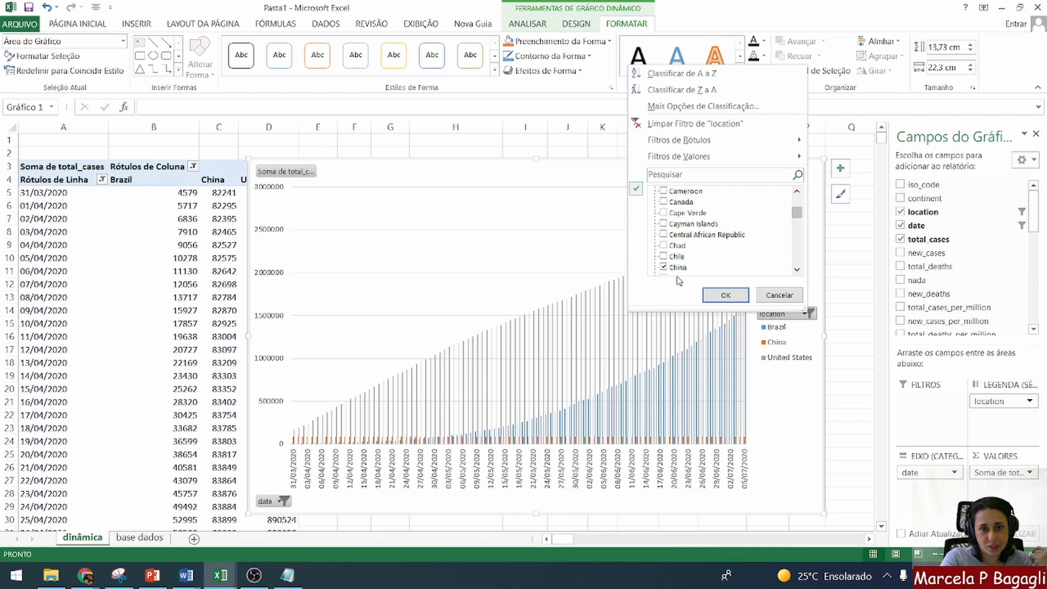
pyautogui.click(670, 267)
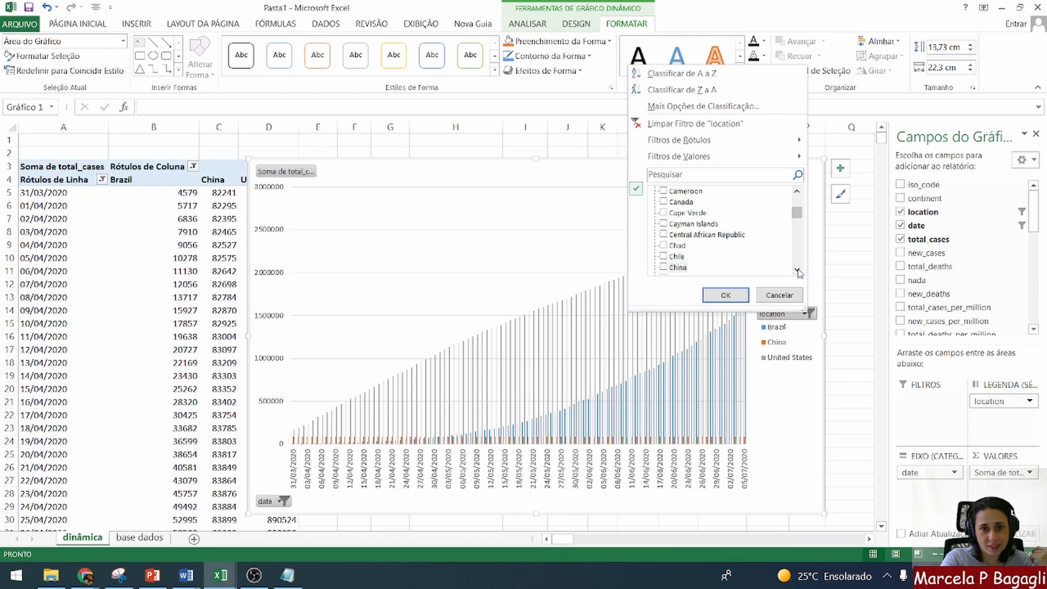
pyautogui.click(664, 202)
pyautogui.click(726, 295)
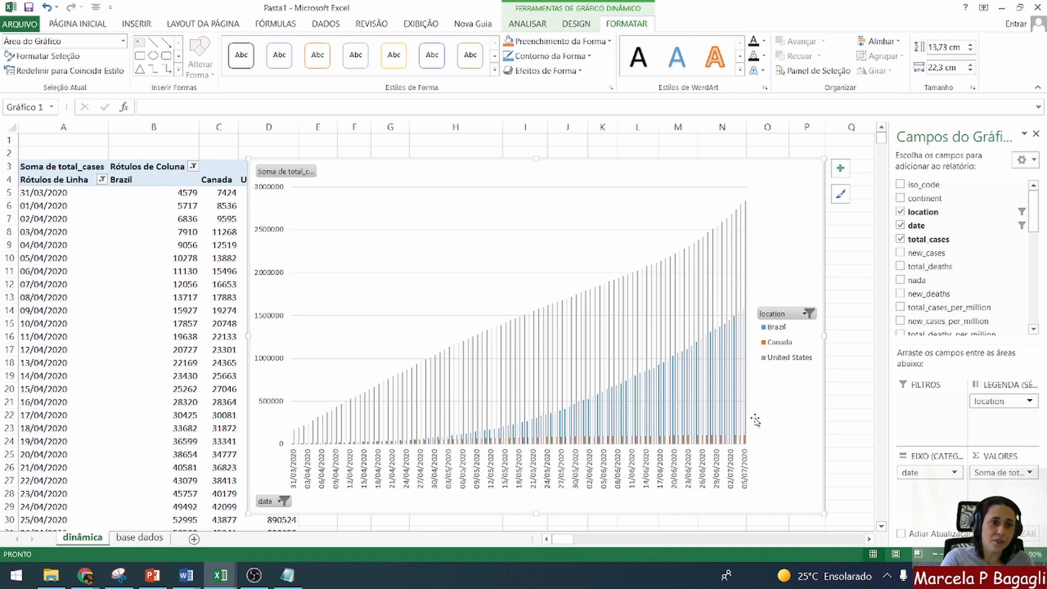
pyautogui.moveTo(248, 336); pyautogui.dragTo(313, 339)
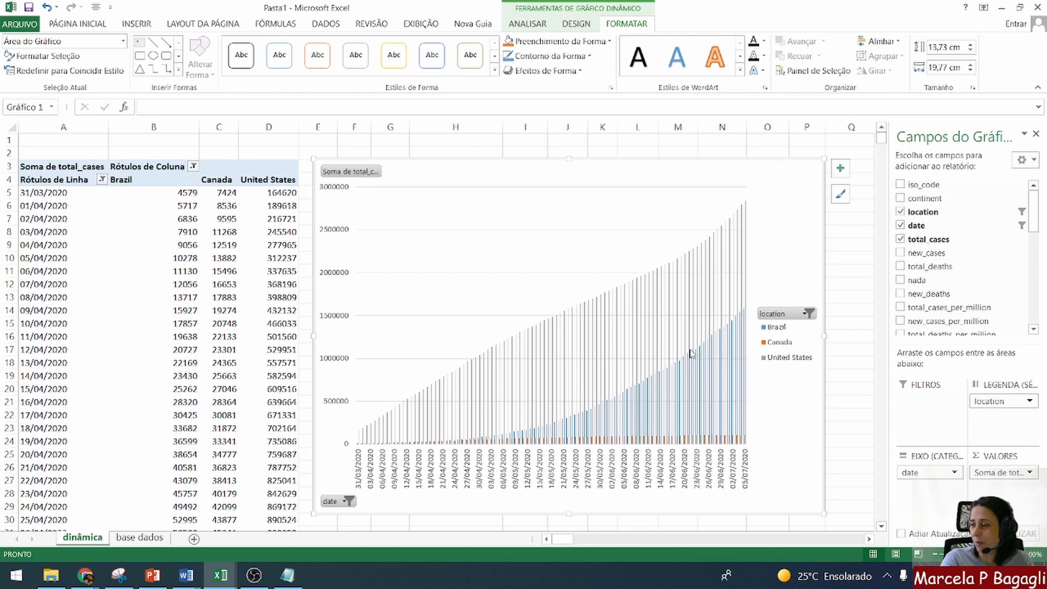
# Try adding the new_cases field to the values of the PivotChart.
pyautogui.moveTo(691, 353)
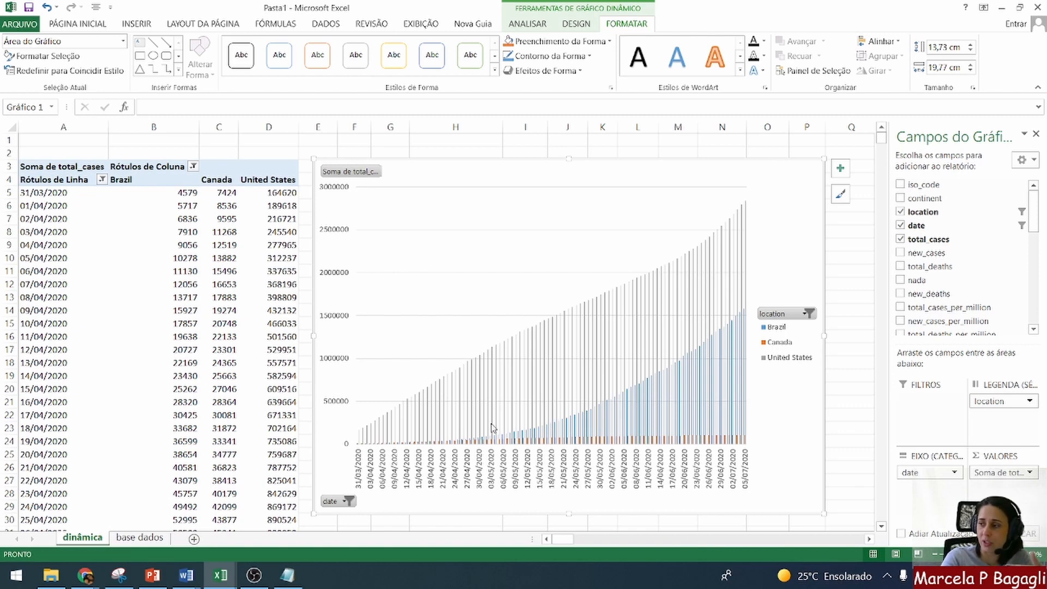
pyautogui.moveTo(493, 426)
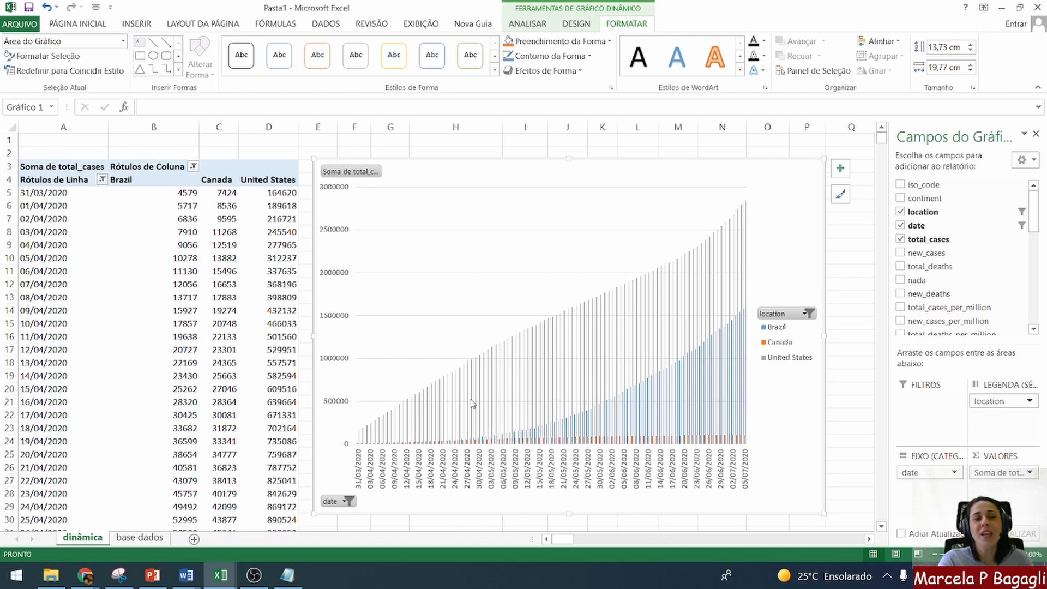
pyautogui.moveTo(458, 399)
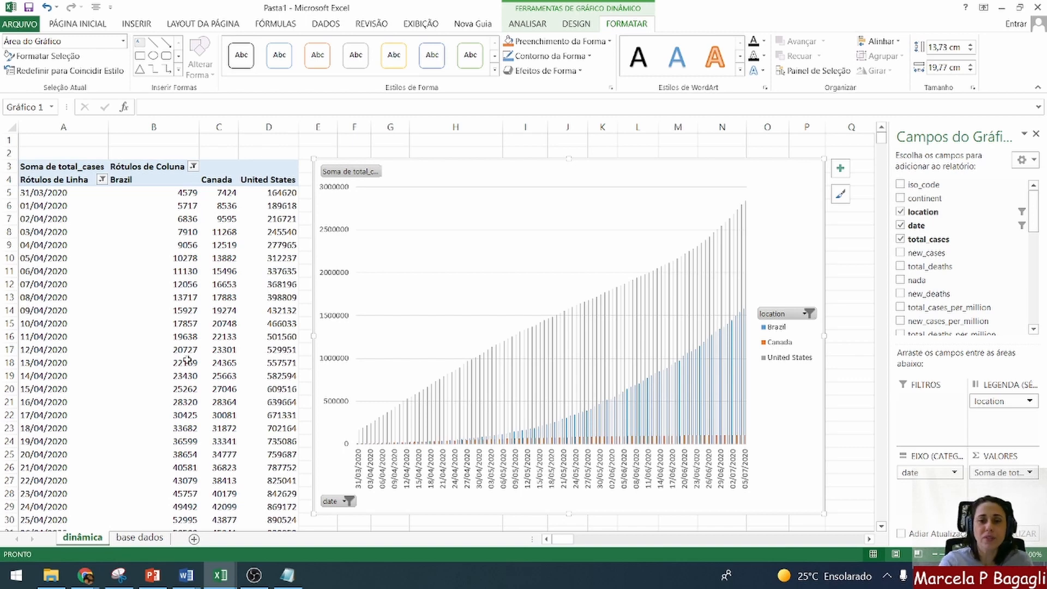
pyautogui.moveTo(949, 252); pyautogui.dragTo(1033, 465)
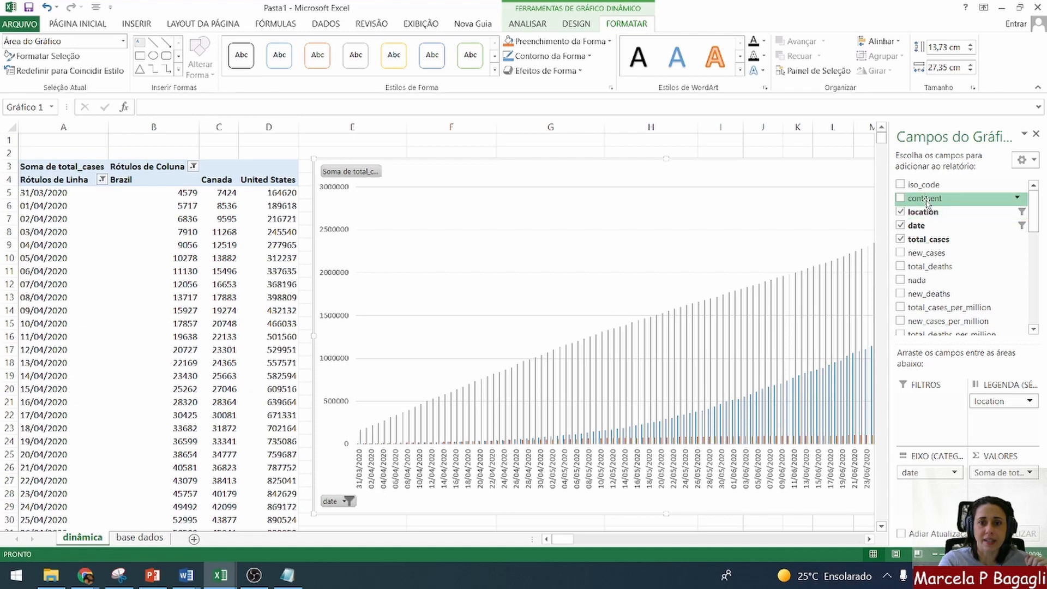
# Add the continent field above date in the PivotChart's axis categories and review the PivotTable rows grouped by continent.
pyautogui.moveTo(926, 203); pyautogui.dragTo(929, 470)
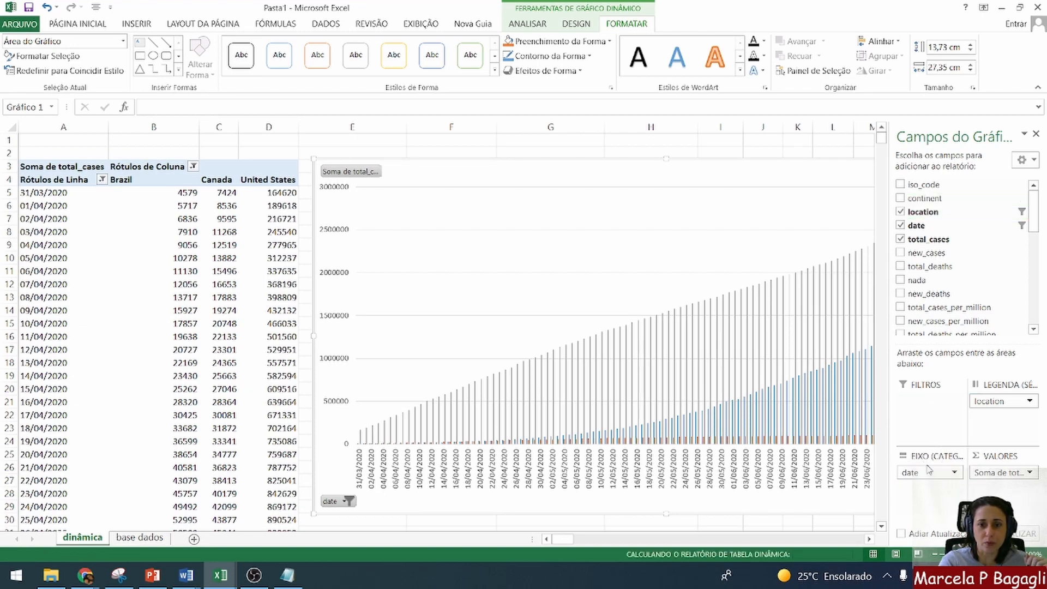
pyautogui.scroll(-20, 60, 443)
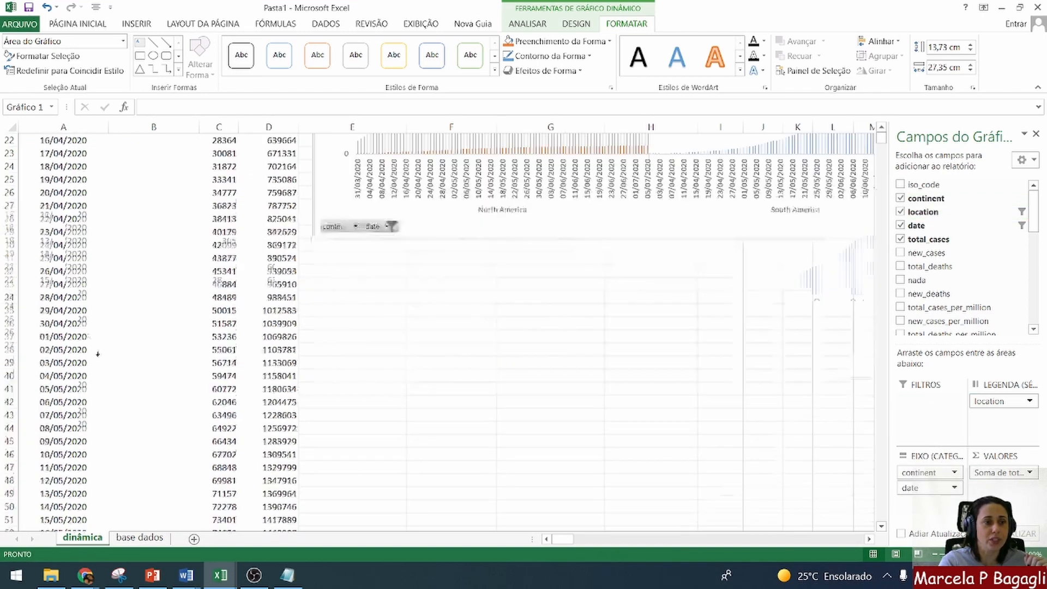
pyautogui.scroll(-5, 60, 443)
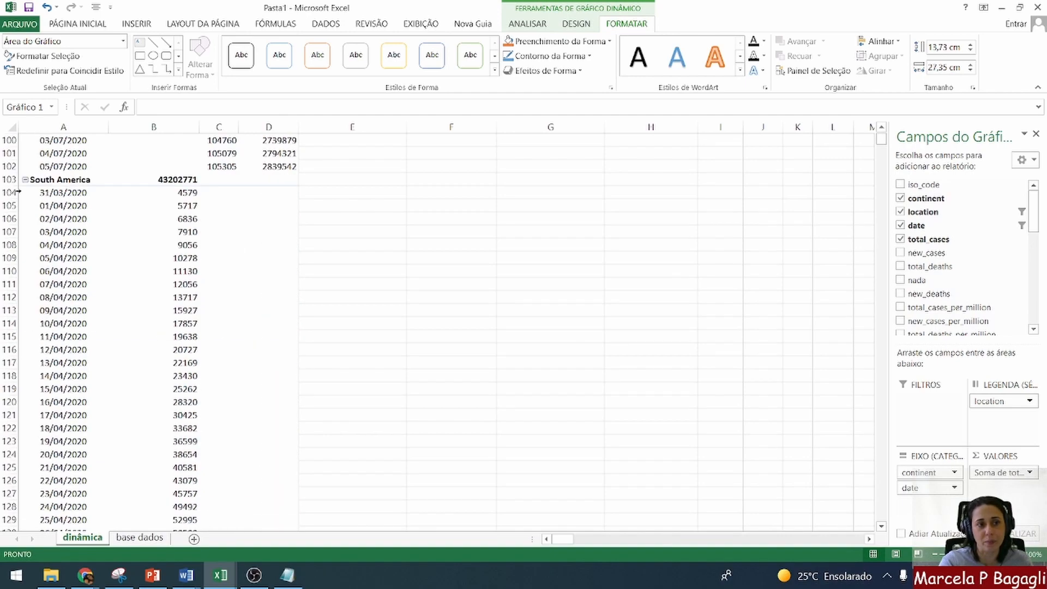
pyautogui.scroll(5, 189, 309)
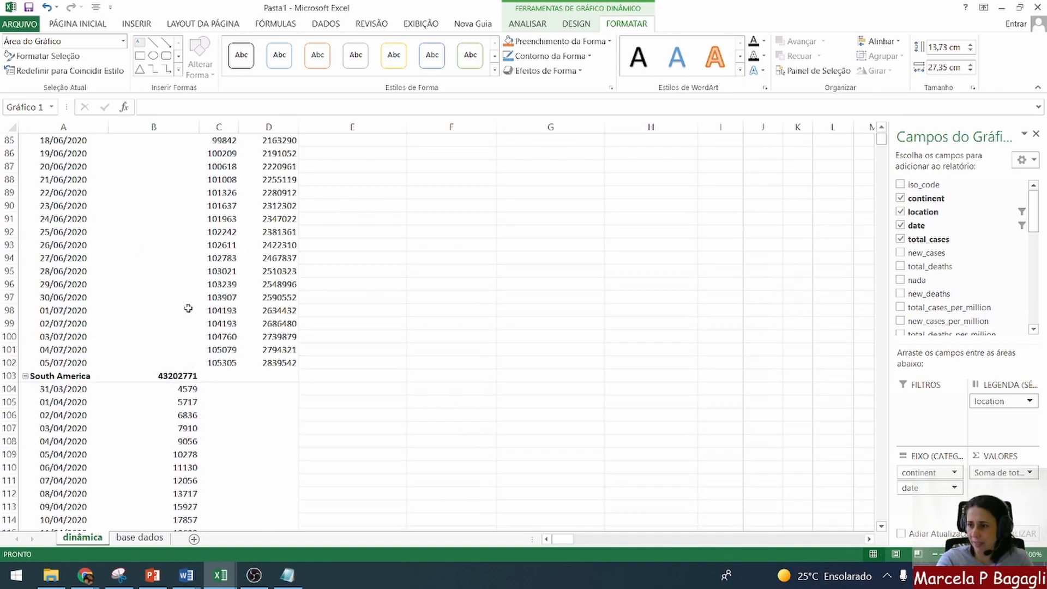
pyautogui.scroll(20, 188, 308)
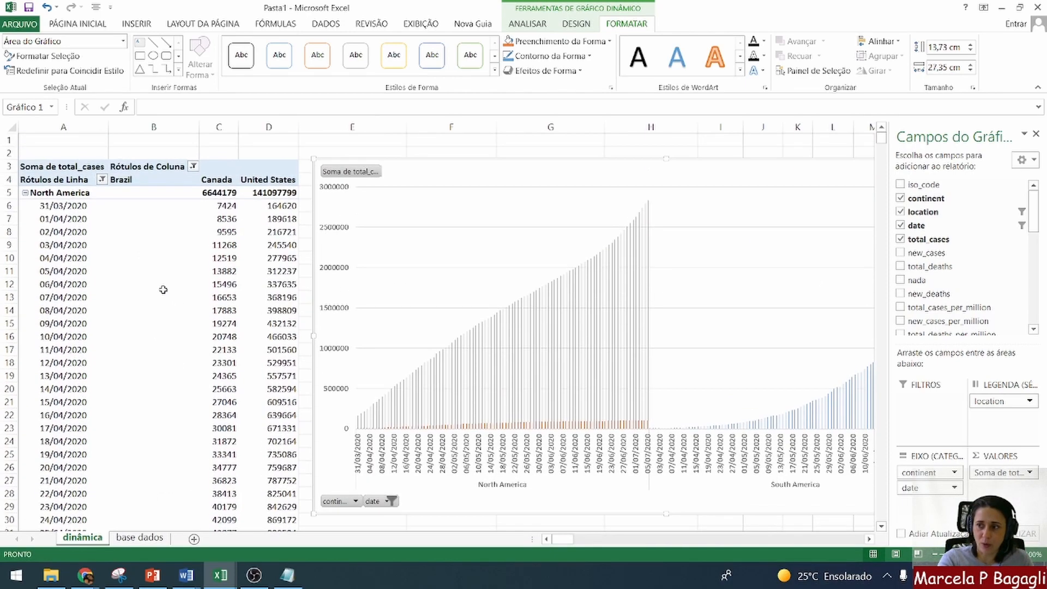